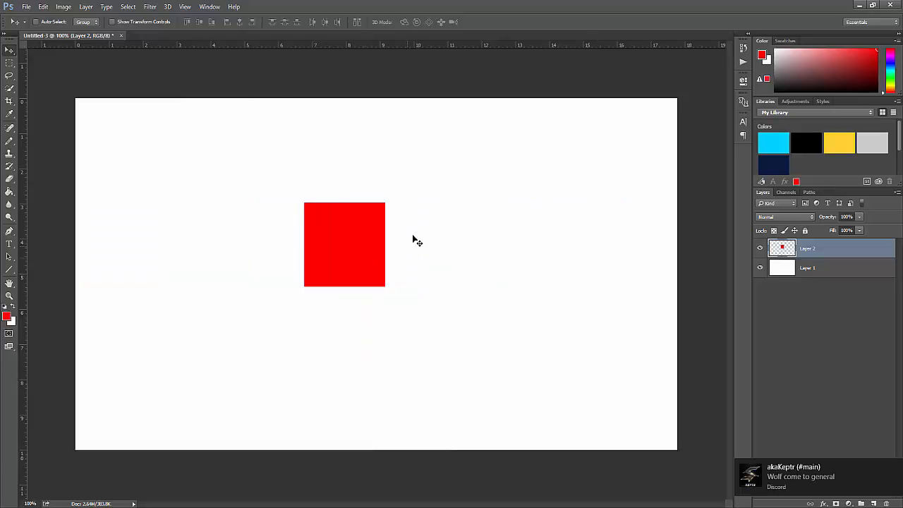
Step: Delete the red square's layer, activate the Rectangular Marquee tool, and add a new empty layer above Layer 1
key("Delete")
left_click(11, 64)
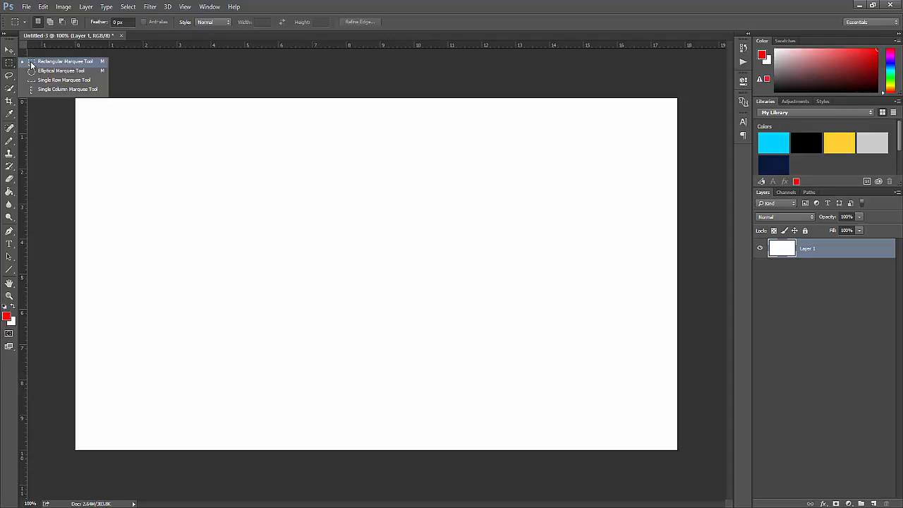
left_click(64, 61)
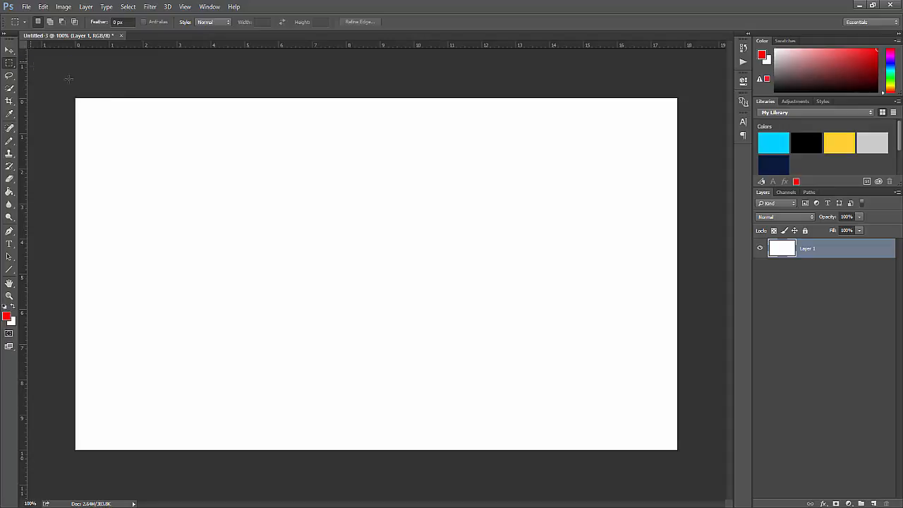
left_click(873, 503)
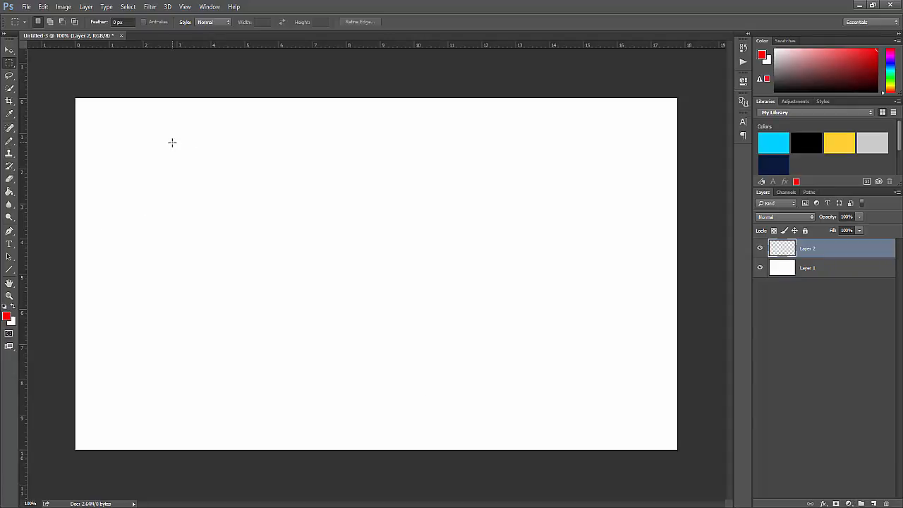
Step: Draw a roughly square marquee in the upper part of the canvas, fill it with red, and clear the selection
left_click_drag(172, 142, 625, 208)
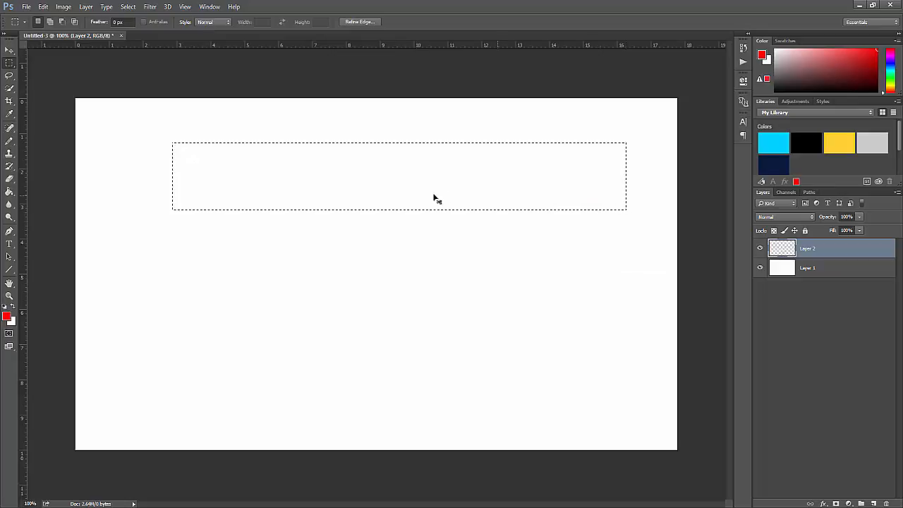
left_click_drag(223, 112, 410, 248)
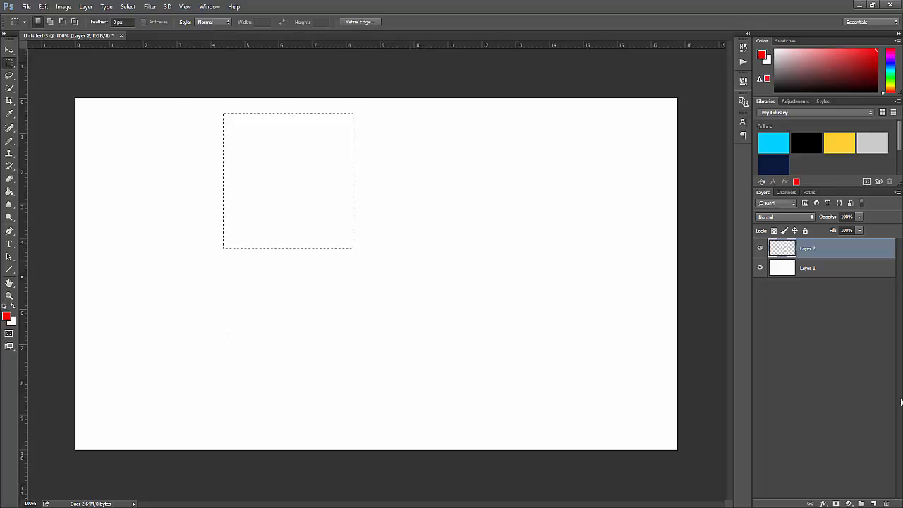
left_click(10, 191)
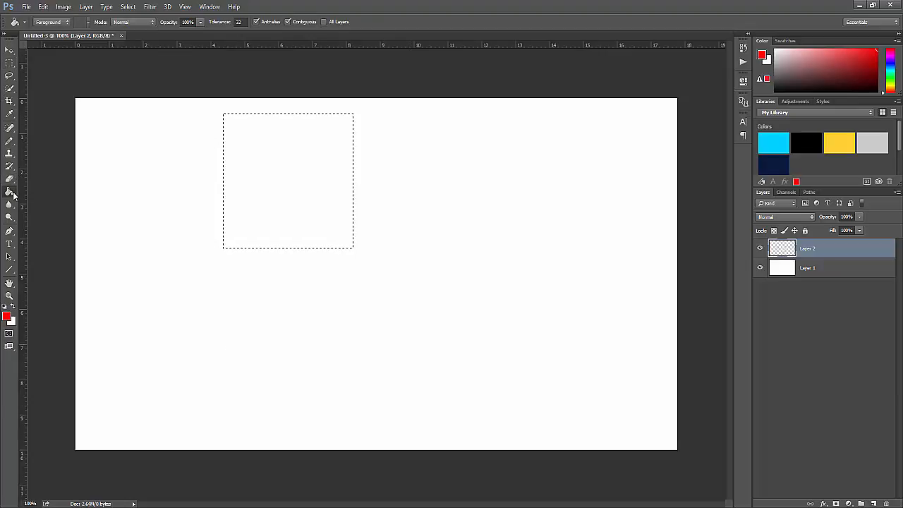
left_click(312, 206)
key("ctrl+d")
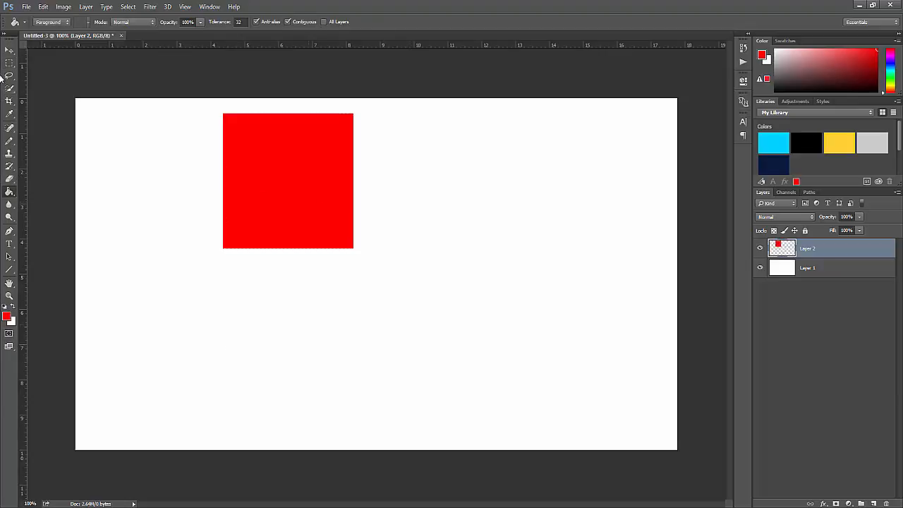
Step: Move the red square toward the middle of the canvas and delete its layer
left_click(9, 50)
left_click_drag(279, 174, 464, 247)
key("Delete")
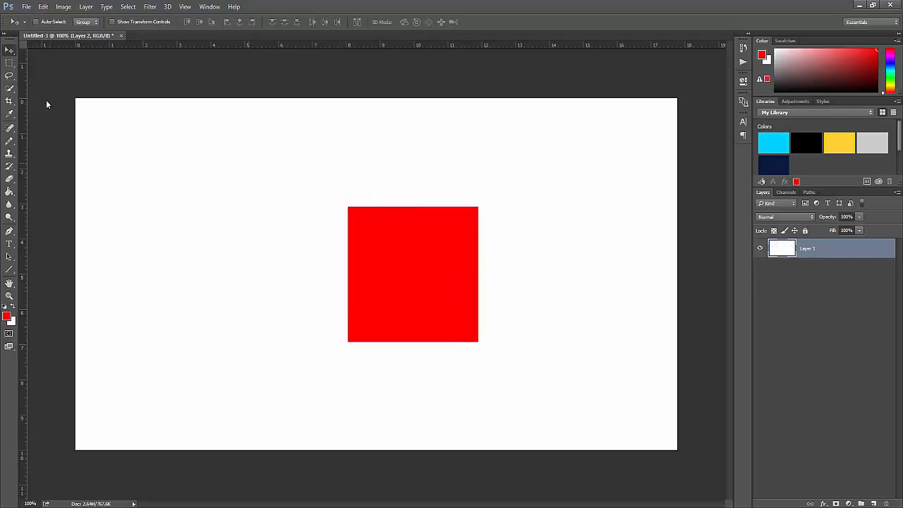
Step: Draw a circular selection in the upper-left part of the canvas with the Elliptical Marquee tool
left_click(9, 62)
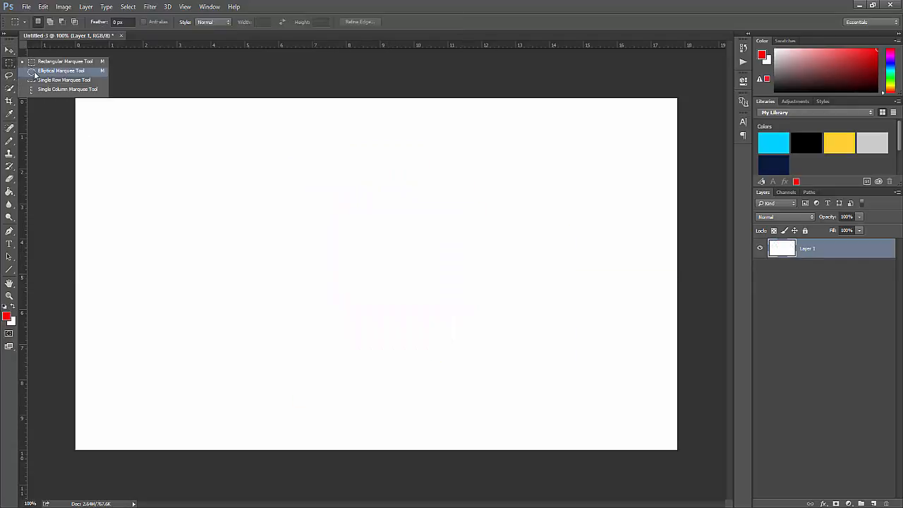
left_click(62, 71)
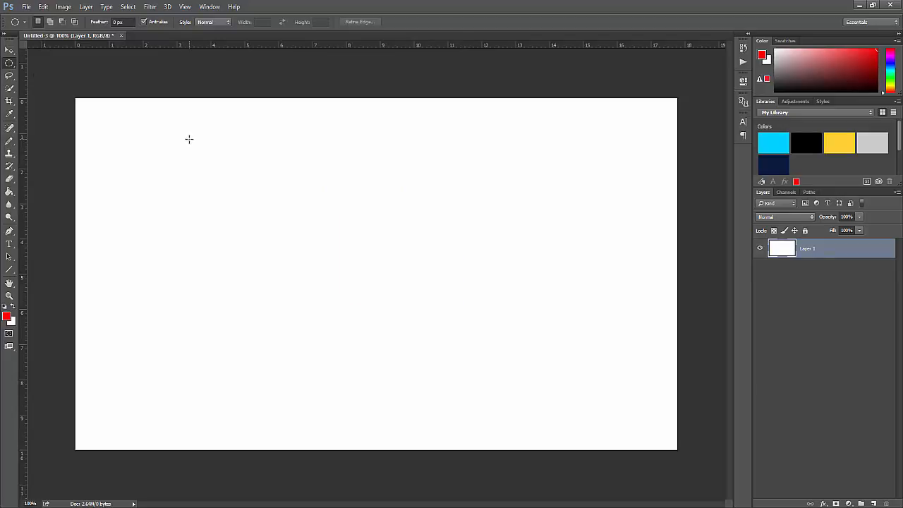
left_click_drag(188, 139, 552, 279)
left_click(361, 150)
left_click_drag(189, 126, 399, 238)
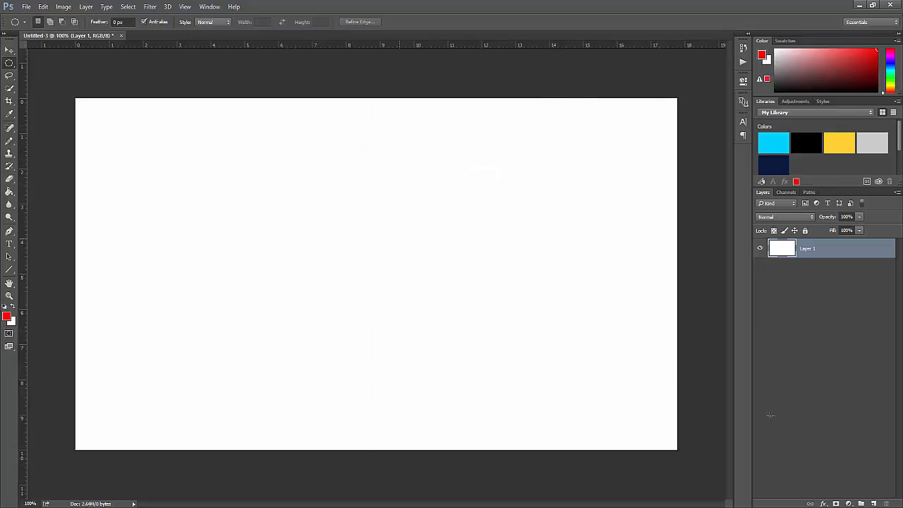
Step: Fill the circular selection with red on a new layer, deselect it, and move the circle toward the canvas's lower right
left_click(873, 503)
left_click(10, 192)
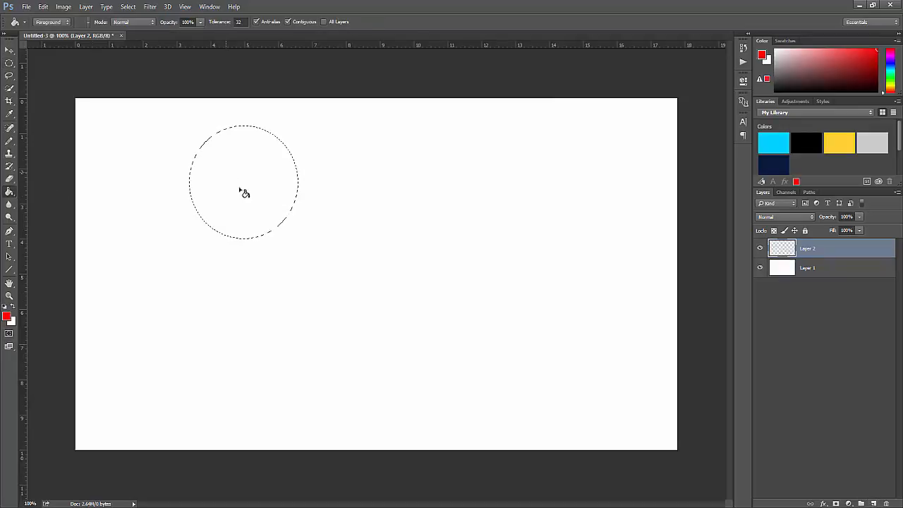
left_click(244, 192)
key("ctrl+d")
left_click(10, 50)
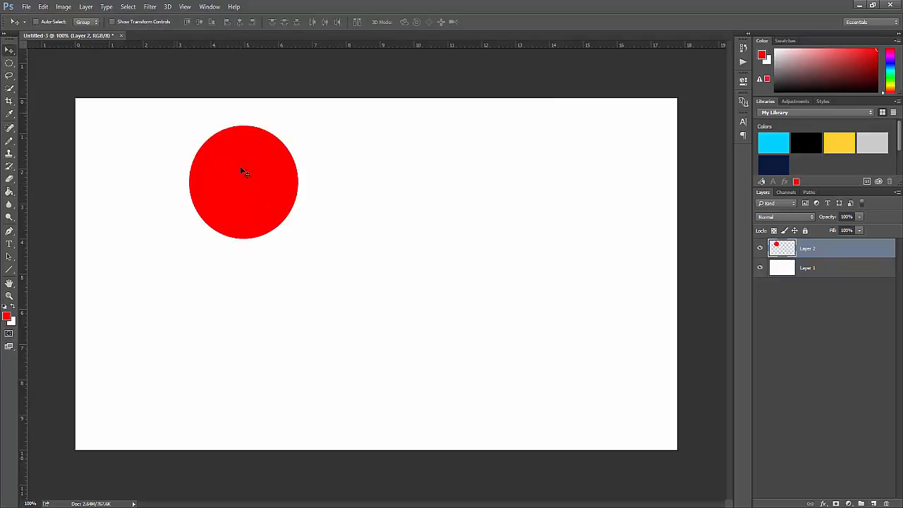
left_click_drag(240, 166, 506, 364)
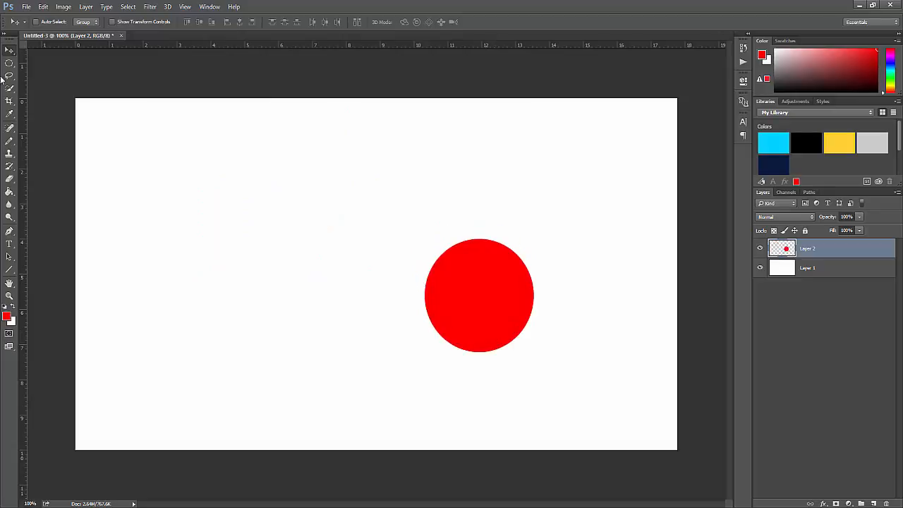
Step: Delete the red circle's layer and activate the Magic Wand tool
key("Delete")
left_click(9, 88)
left_click(43, 97)
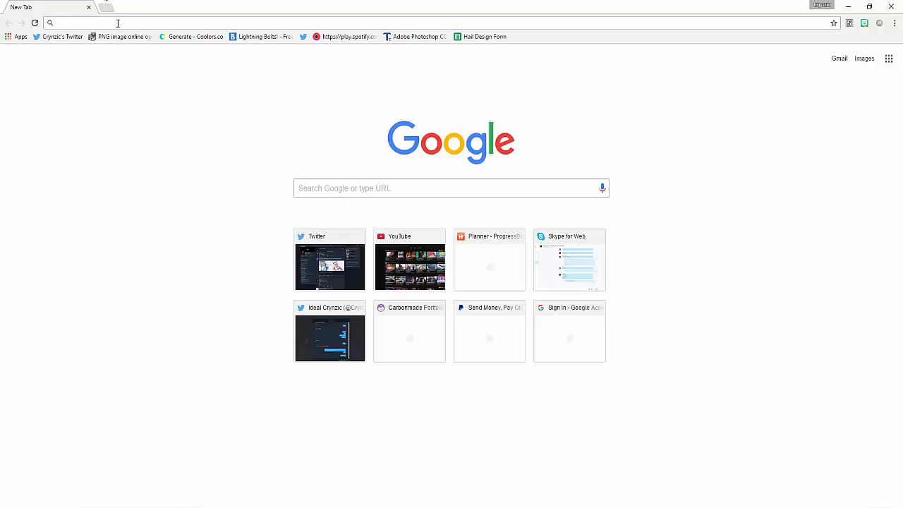
Step: Switch to Chrome and search Google Images for "Paint Brush PNg"
type("Pai")
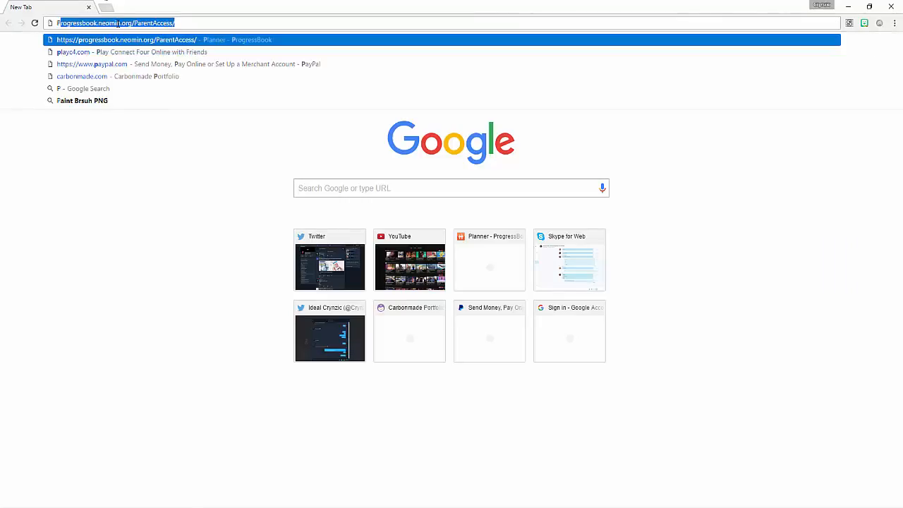
type("nt Brush ")
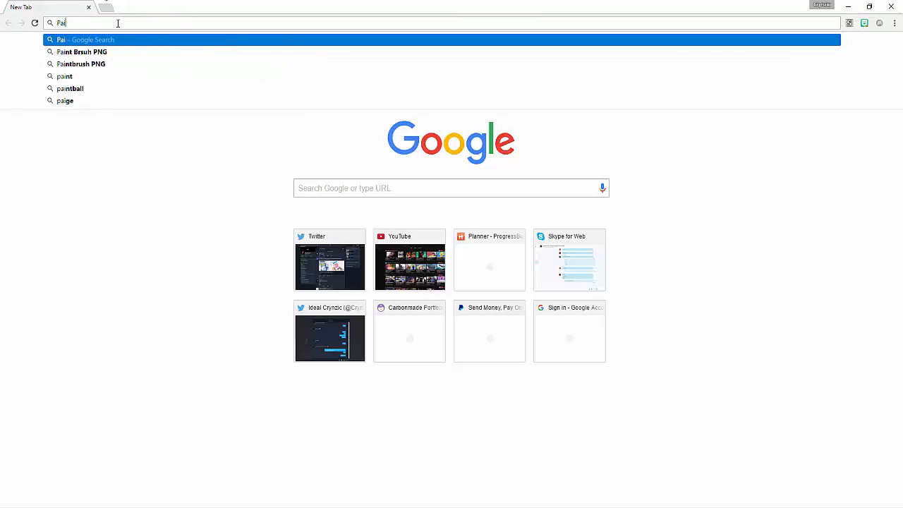
type("PNg")
key("Return")
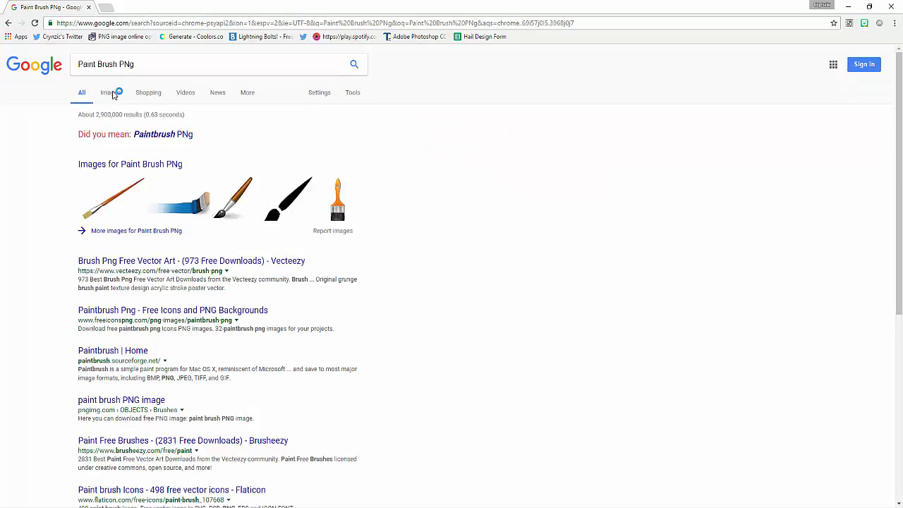
left_click(109, 93)
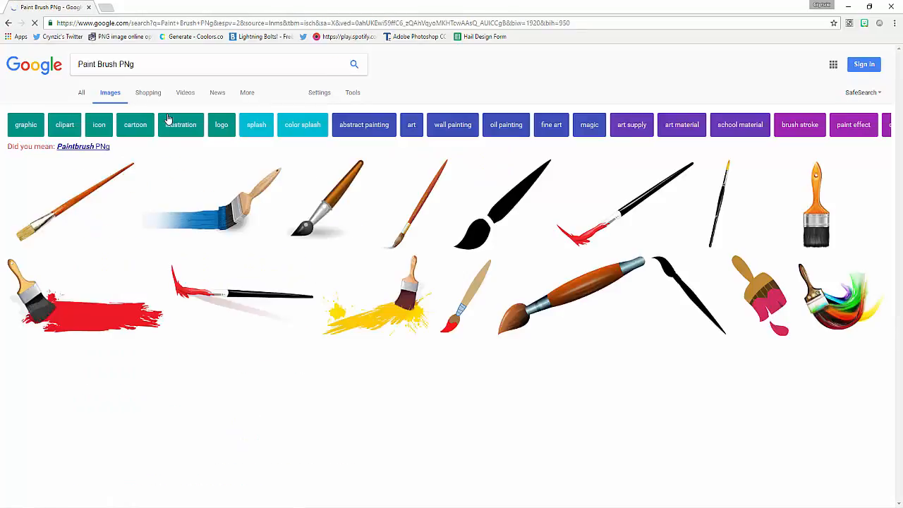
Step: Open the full-size image of the cartoon paintbrush dripping pink paint from the image results
scroll(649, 143, "down", 5)
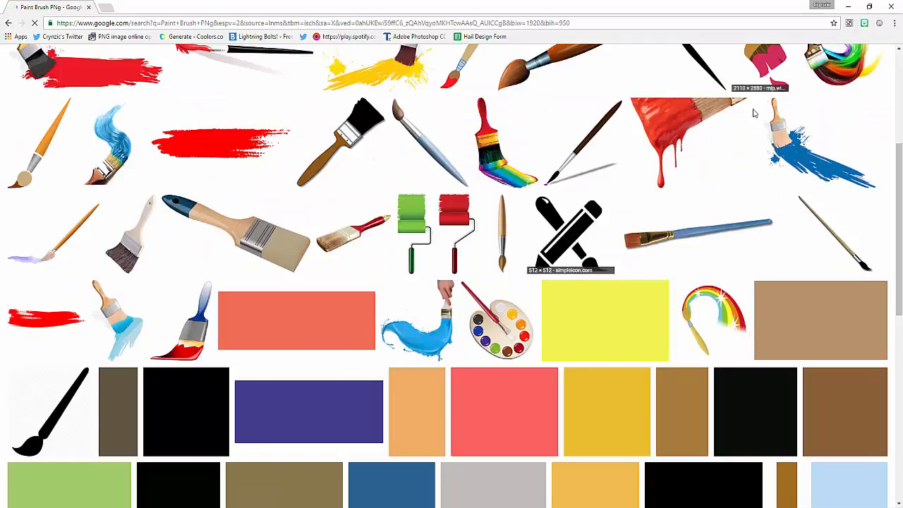
left_click(766, 71)
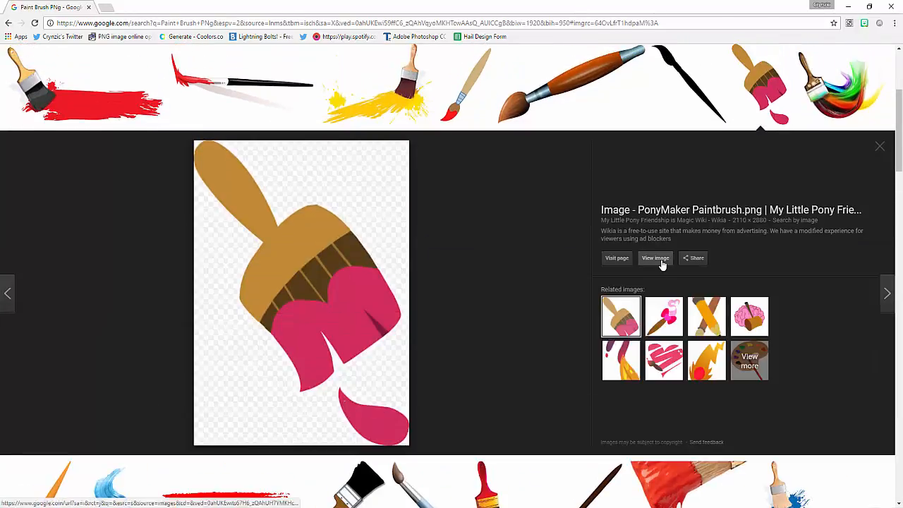
left_click(654, 259)
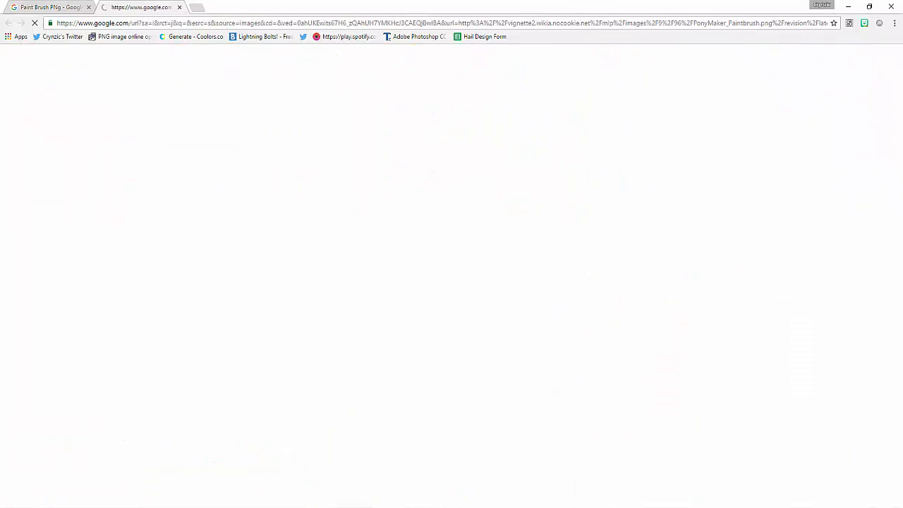
left_click(428, 478)
left_click(109, 84)
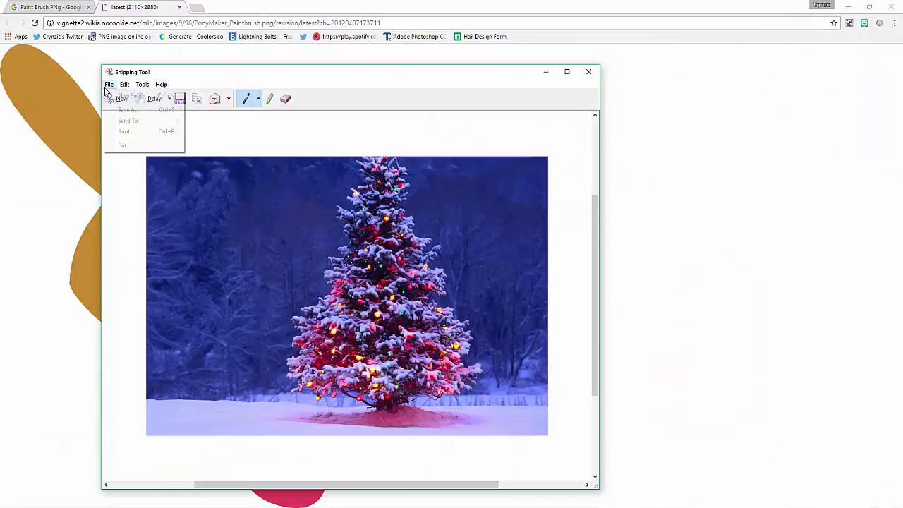
left_click(116, 95)
left_click(123, 74)
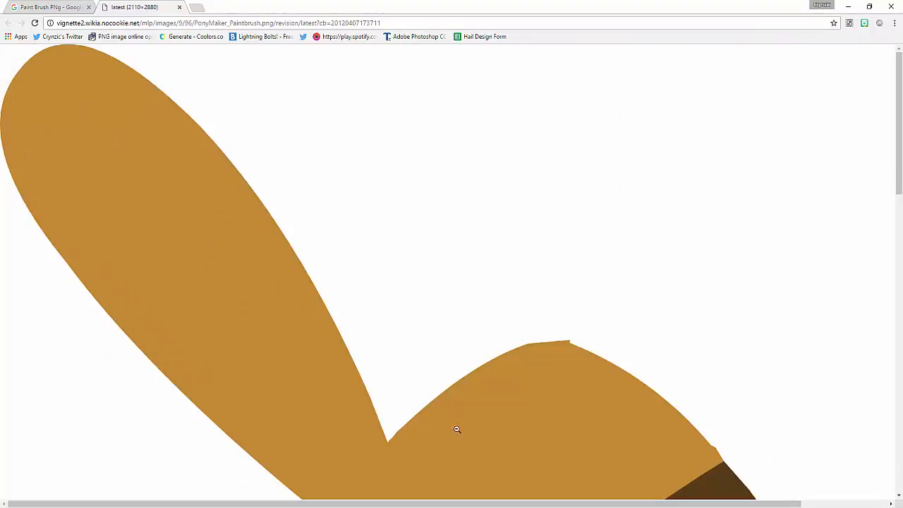
left_click(398, 324)
Step: Switch to the Snipping Tool and capture a new snip of the whole paintbrush with its paint drip
key("alt+Tab")
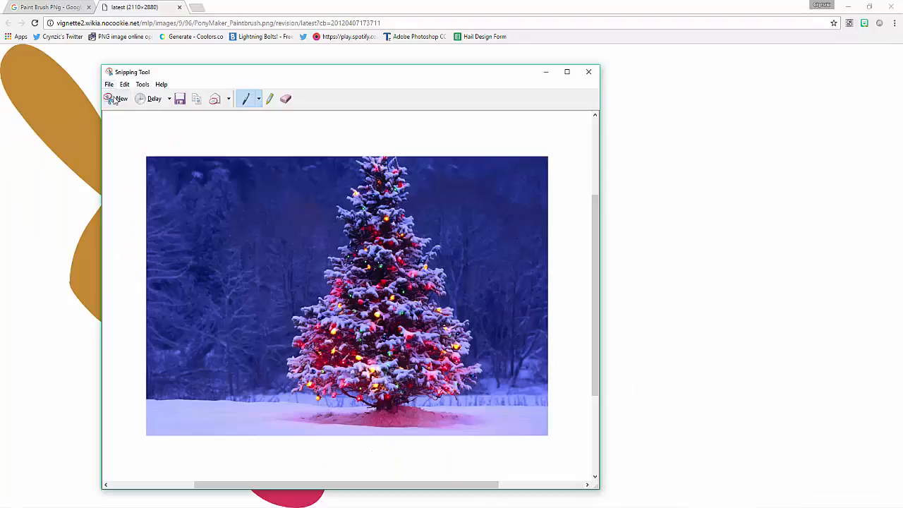
left_click(118, 98)
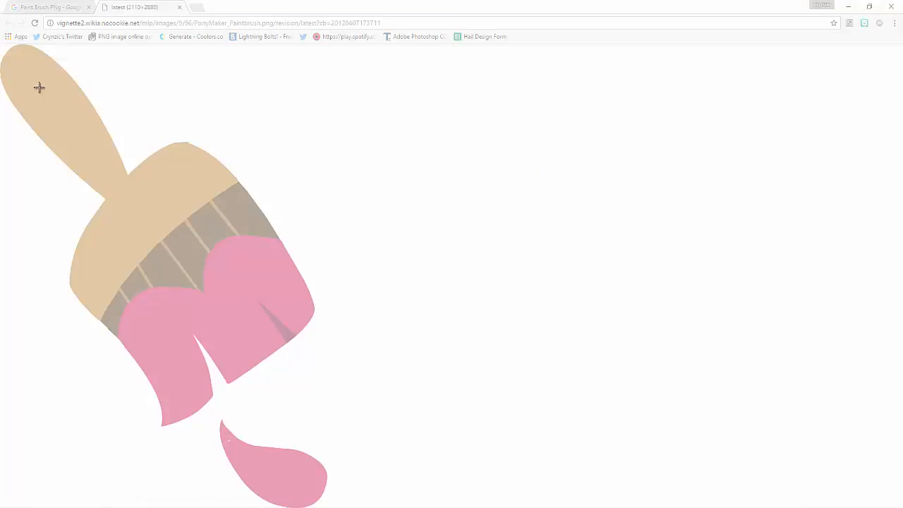
left_click_drag(1, 44, 506, 507)
left_click(818, 257)
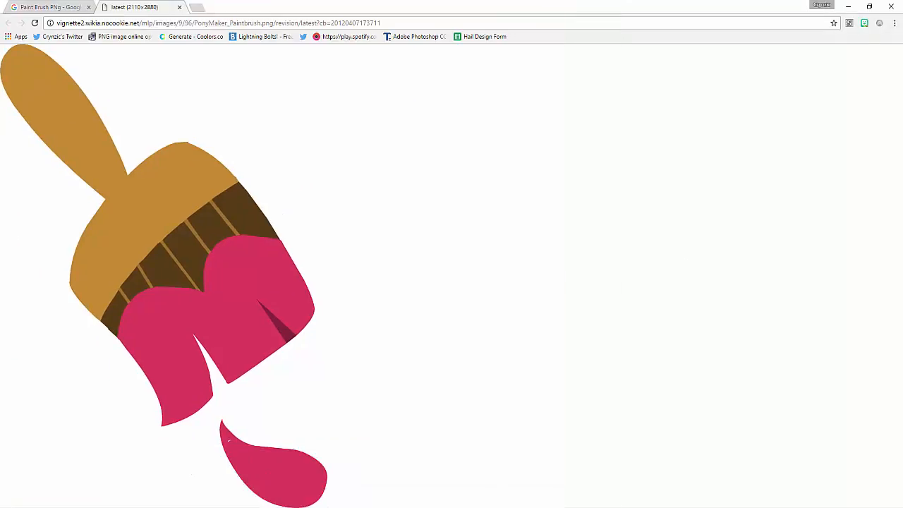
Step: Switch to Photoshop, paste the captured paintbrush, and scale it down so it fits entirely near the canvas centre
key("alt+Tab")
key("ctrl+v")
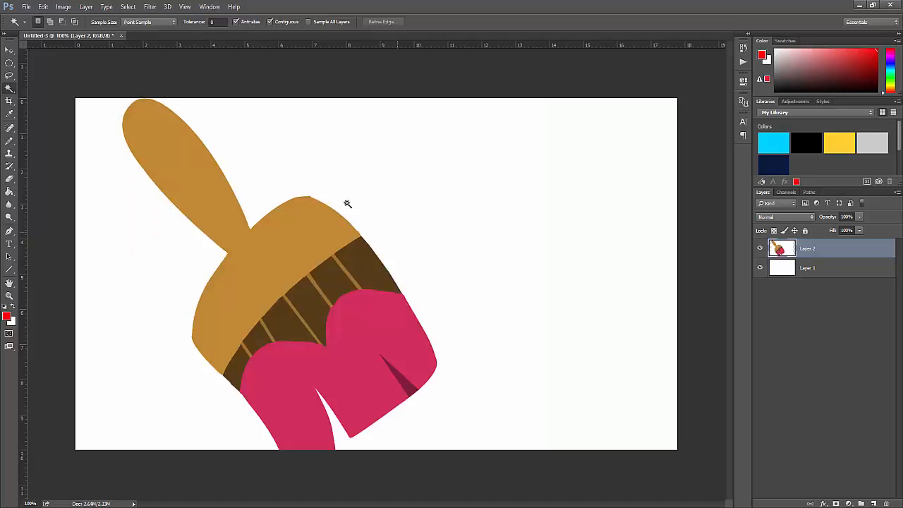
key("ctrl+t")
left_click_drag(122, 98, 378, 332)
left_click_drag(433, 348, 355, 185)
left_click(427, 22)
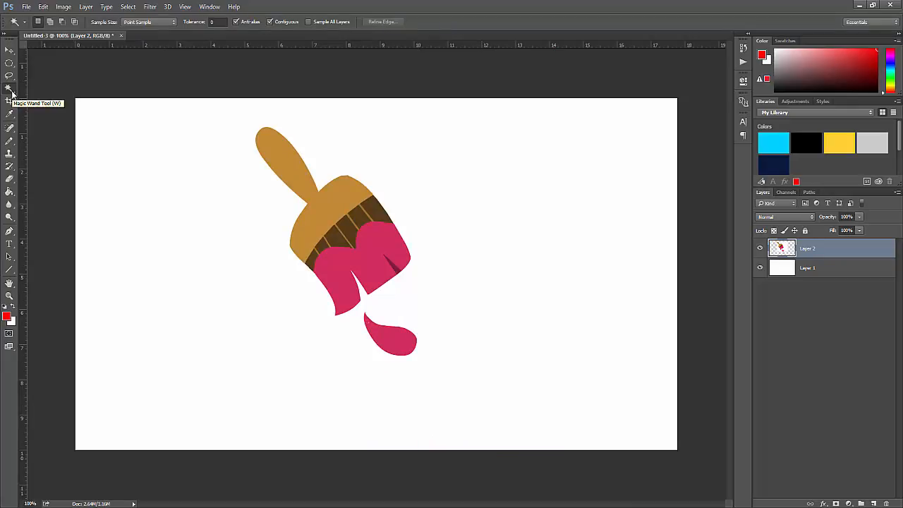
Step: Select the white background around the paintbrush with the Magic Wand tool, and clear that selection
mouse_move(12, 92)
left_mouse_down()
mouse_move(34, 89)
mouse_move(13, 90)
left_mouse_up()
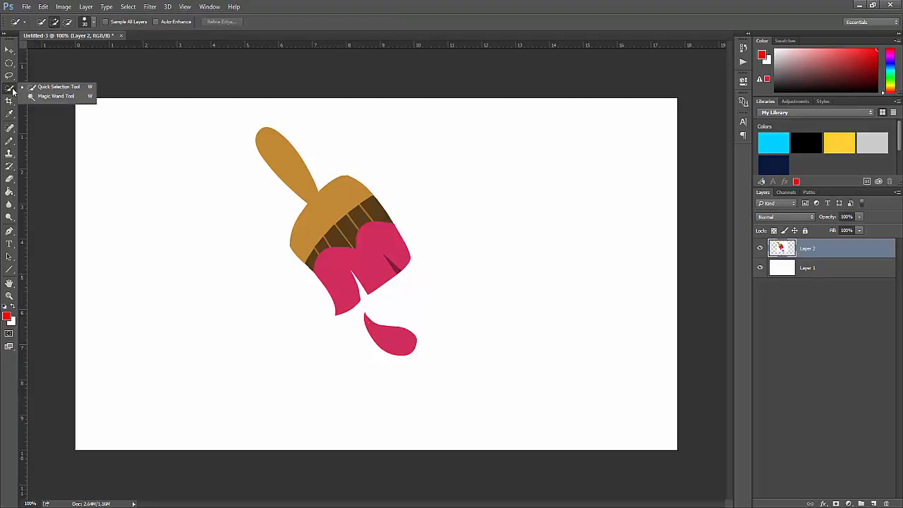
left_click(56, 97)
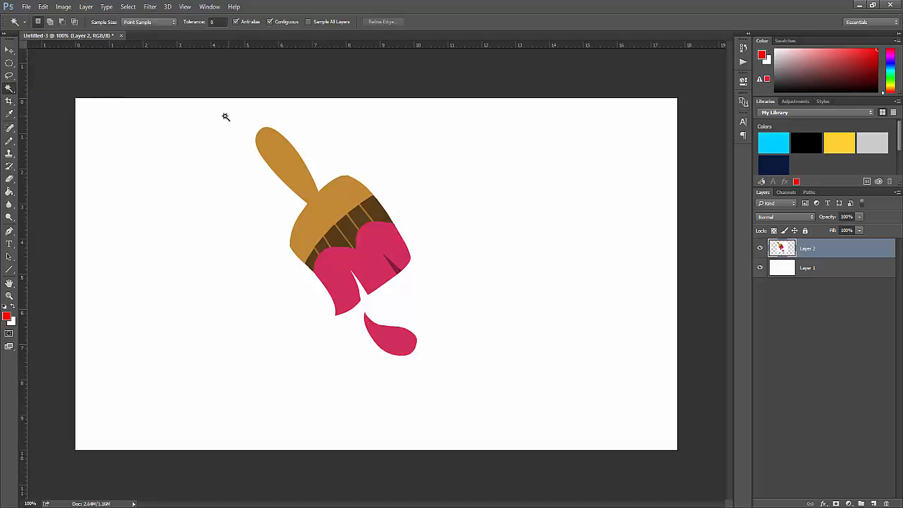
left_click(280, 273)
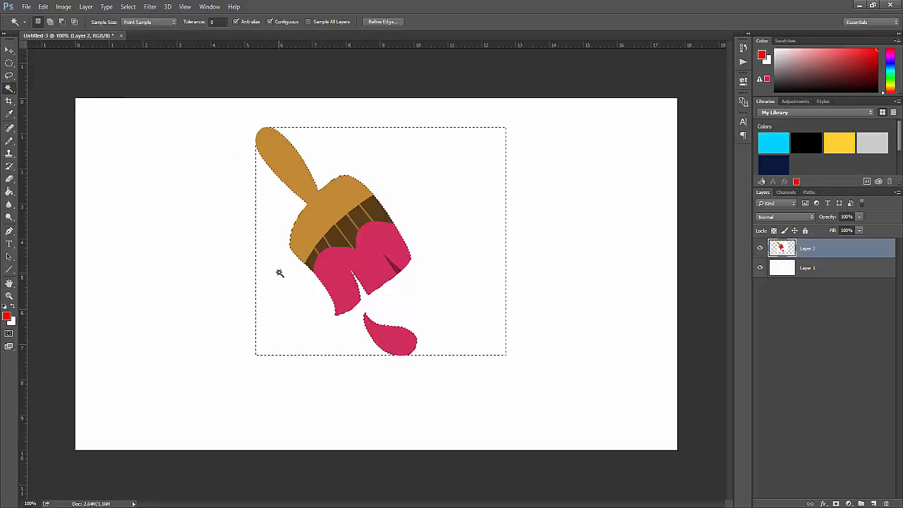
key("ctrl+d")
Step: Hide Layer 1 and remove the white background around the paintbrush on Layer 2 with the Magic Wand tool, leaving nothing selected
left_click(760, 268)
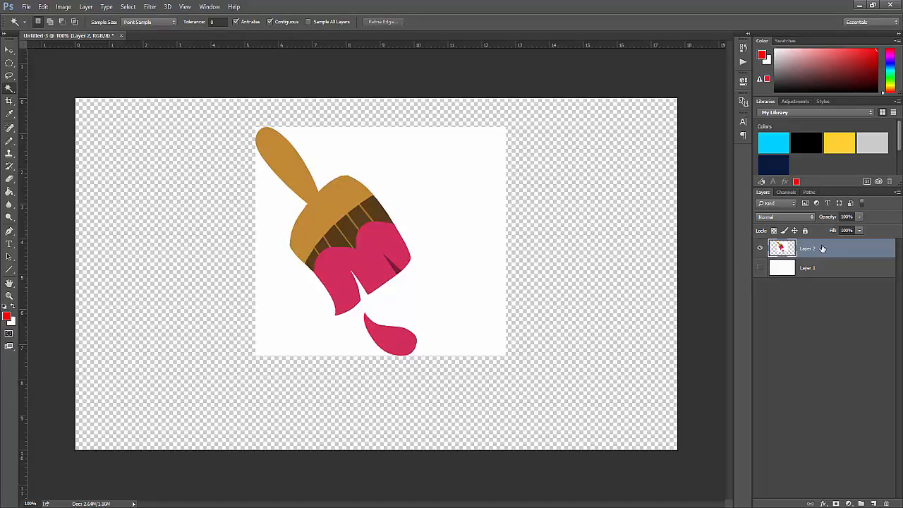
left_click(431, 259)
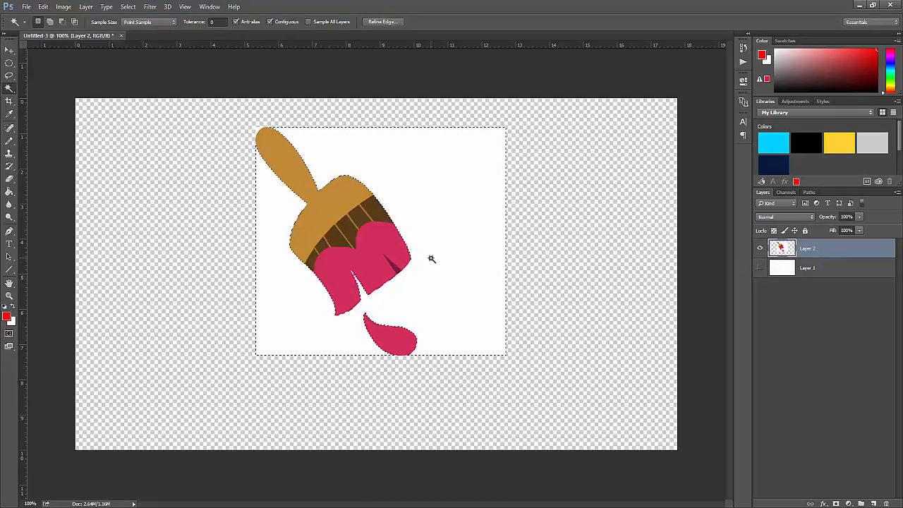
key("Delete")
key("ctrl+d")
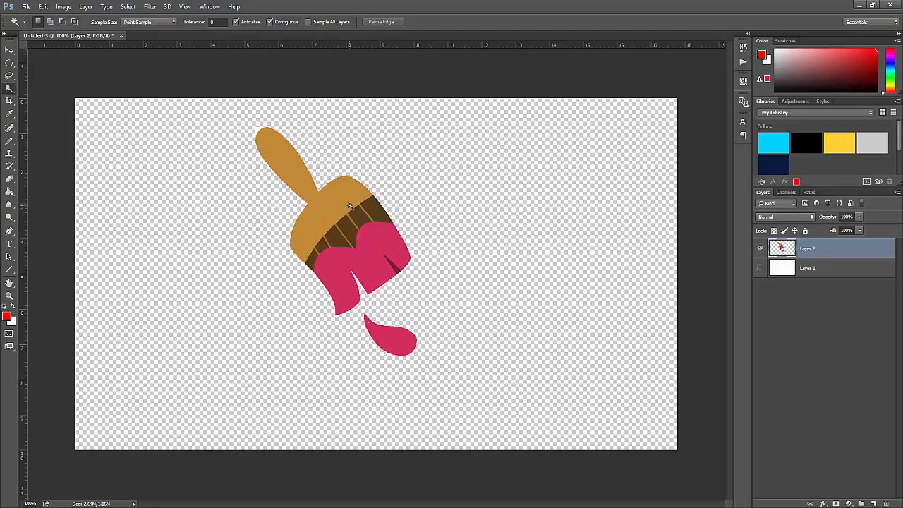
Step: Try moving the cut-out paintbrush on the canvas, and undo back to before its white background was removed, leaving nothing selected
left_click(9, 51)
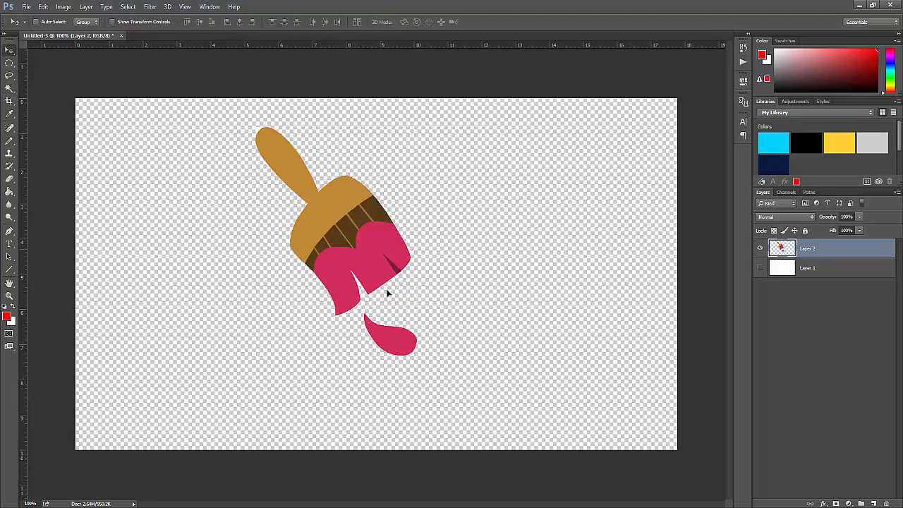
mouse_move(387, 291)
left_mouse_down()
mouse_move(390, 200)
mouse_move(261, 246)
mouse_move(346, 232)
mouse_move(377, 265)
left_mouse_up()
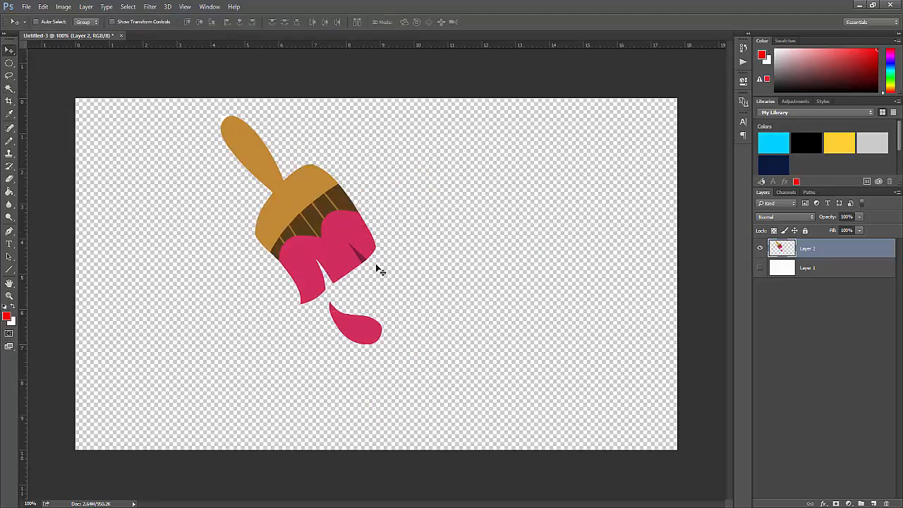
key("ctrl+alt+z")
key("ctrl+alt+z")
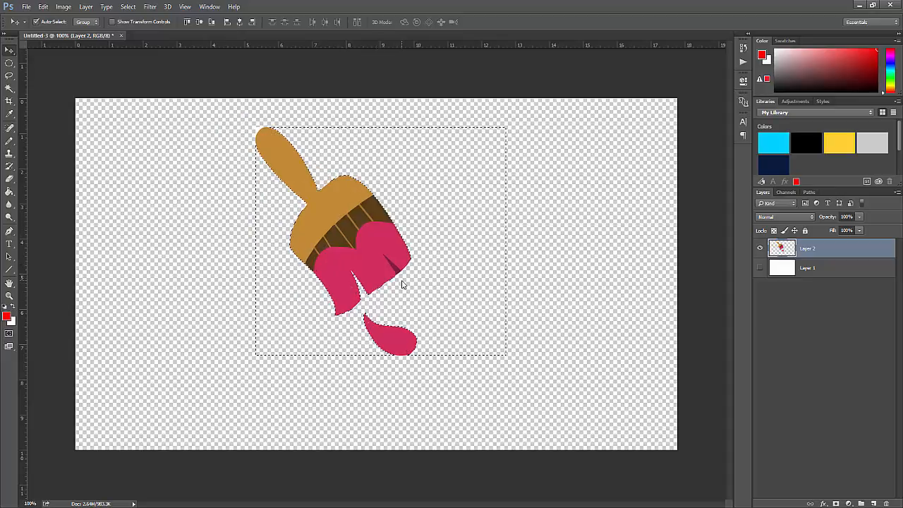
key("ctrl+alt+z")
key("ctrl+d")
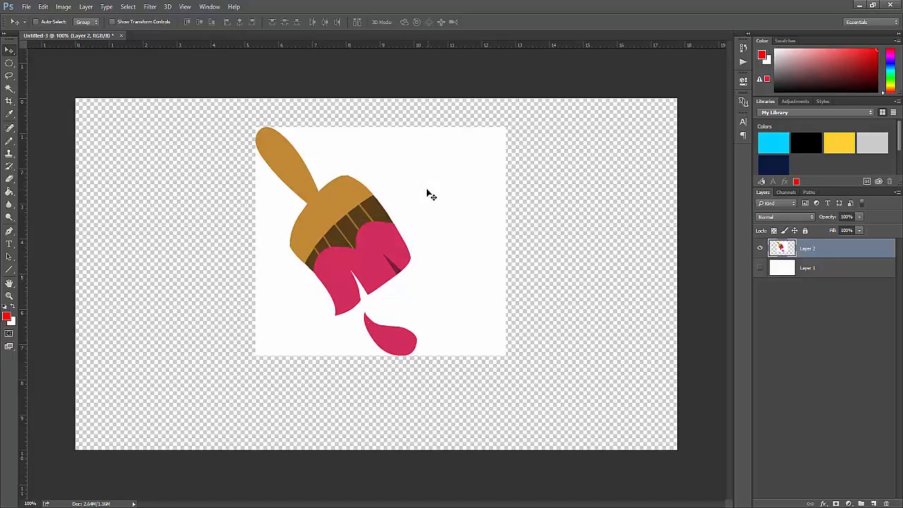
Step: Activate the Magic Wand tool and compare the paintbrush image with Layer 1 shown and hidden
key("w")
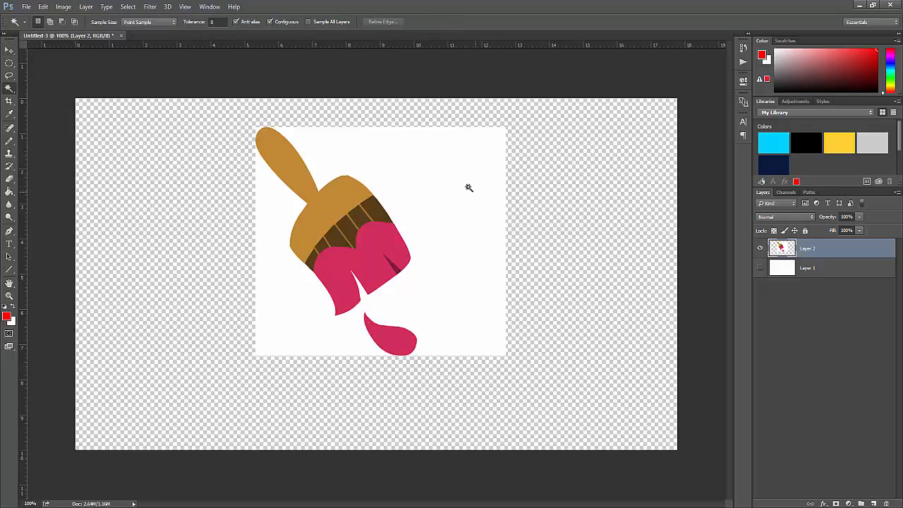
left_click(760, 268)
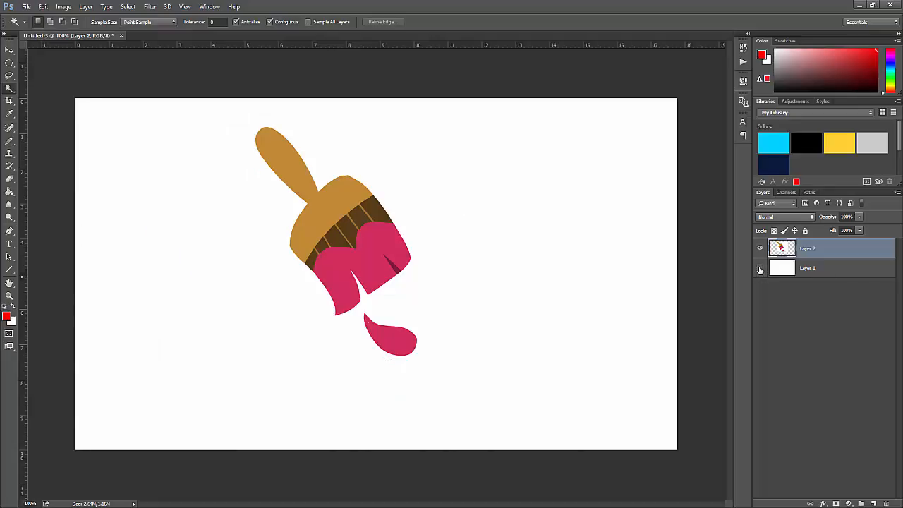
left_click(760, 268)
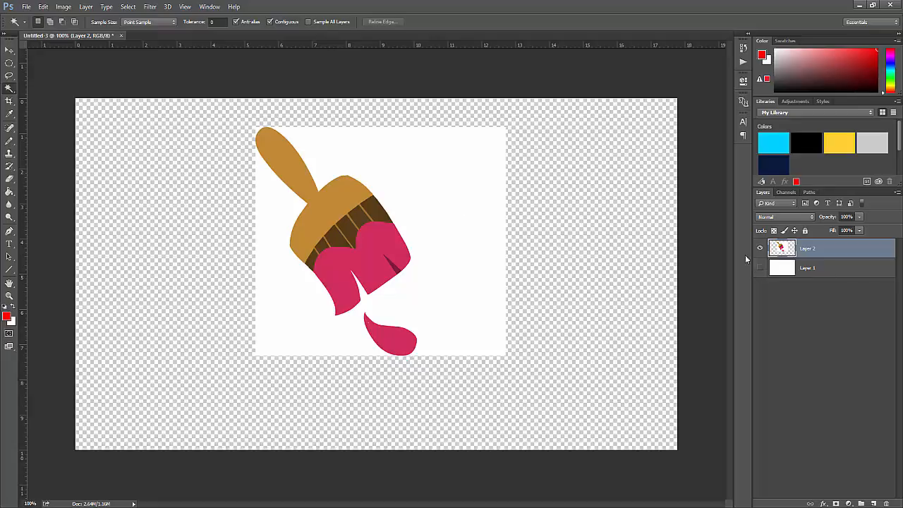
Step: Select the paintbrush's brown, pink and dark colour areas in turn with the Magic Wand, and clear the selection
left_click(357, 195)
left_click(371, 263)
left_click(393, 262)
left_click(358, 224)
key("ctrl+d")
Step: Show Layer 1 again and delete the paintbrush layer, Layer 2
left_click(759, 271)
key("Delete")
Step: Switch to Chrome's image search results and search for "Christmas Tree"
left_click(255, 505)
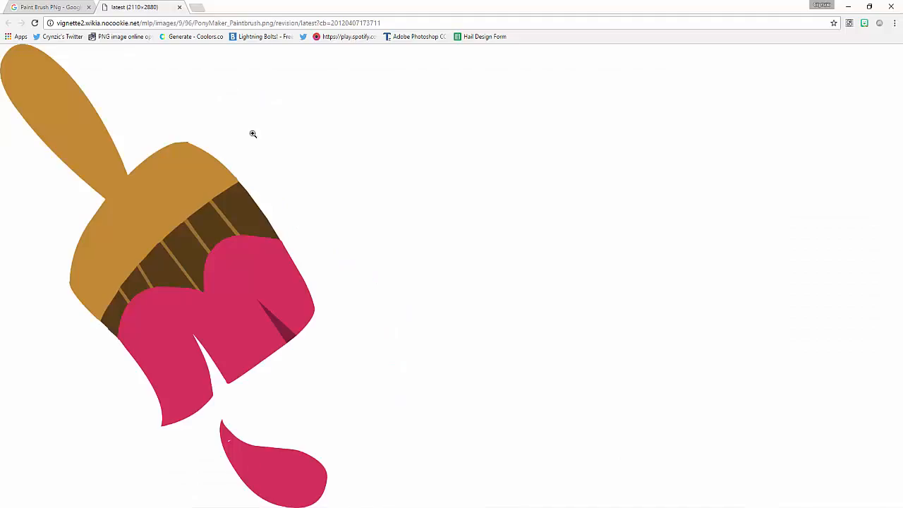
left_click(99, 5)
scroll(226, 101, "up", 5)
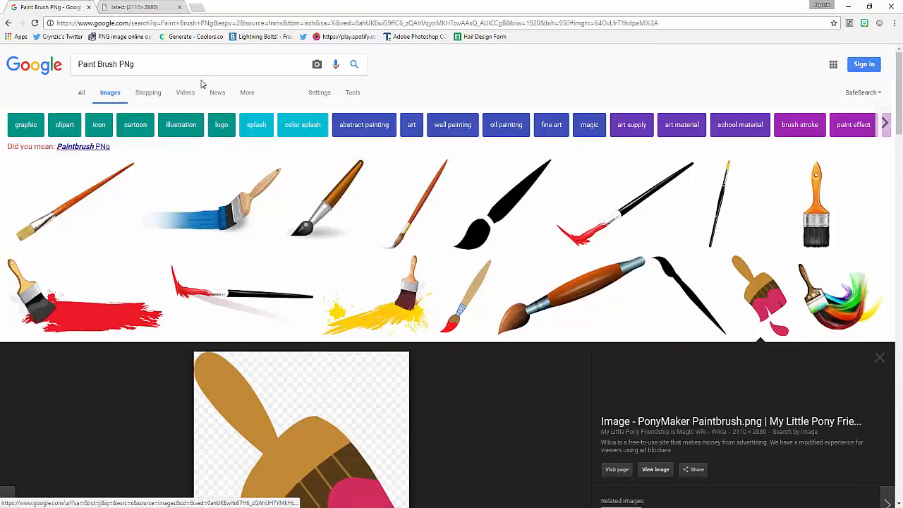
triple_click(105, 65)
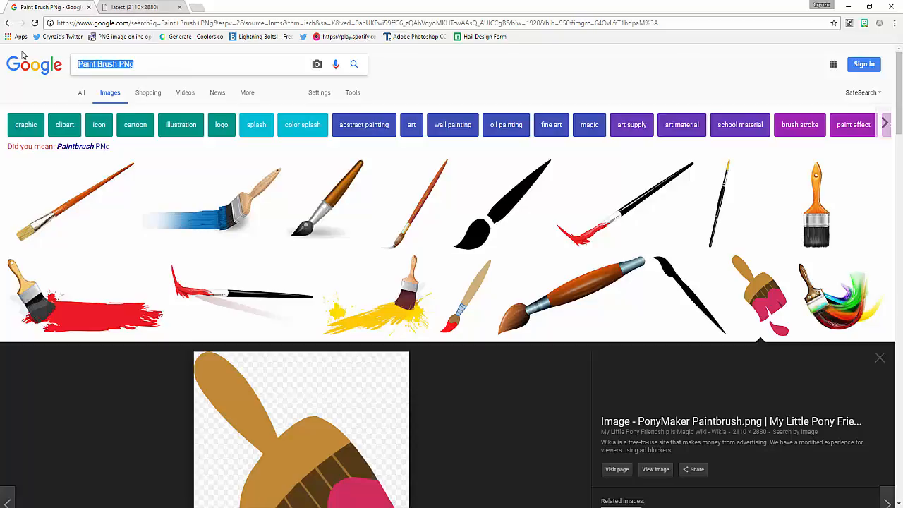
type("Christmas Tree")
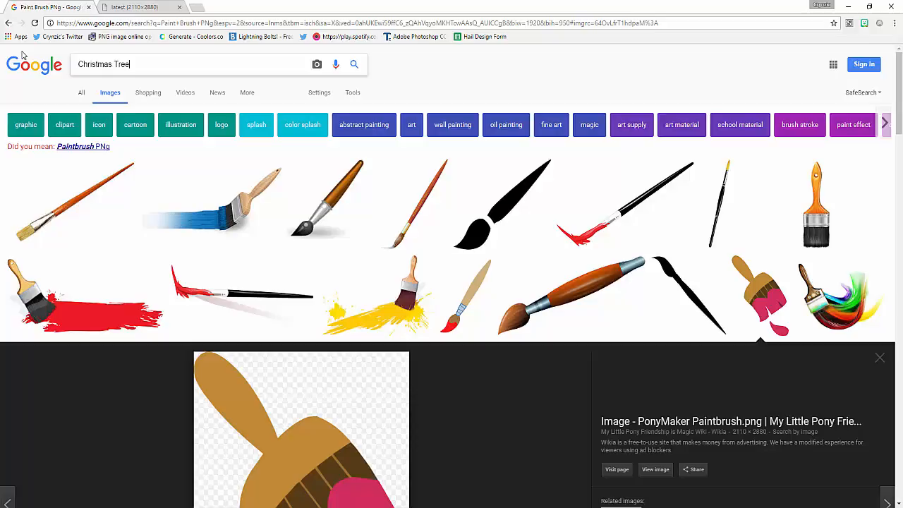
key("Return")
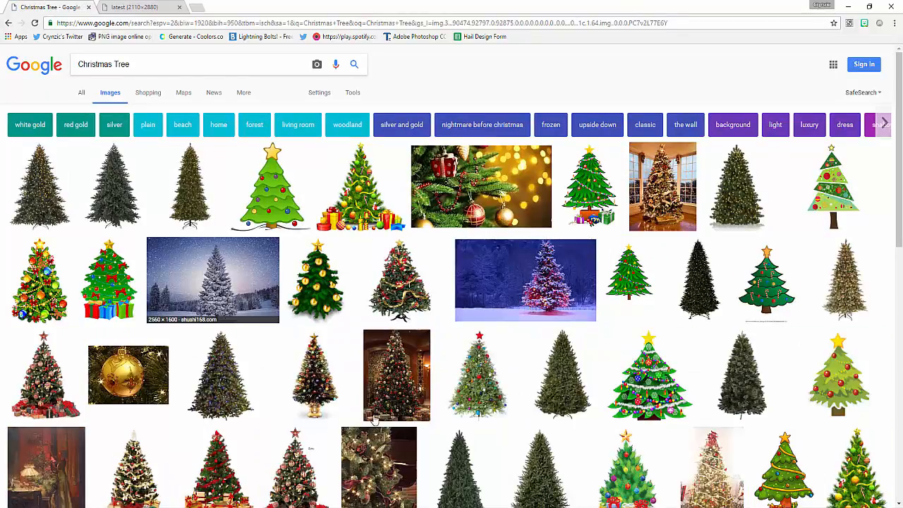
Step: Preview the snowy tree wallpaper, move the Snipping Tool aside, and open the related picture of tall snow-covered trees against a blue sky
left_click(236, 269)
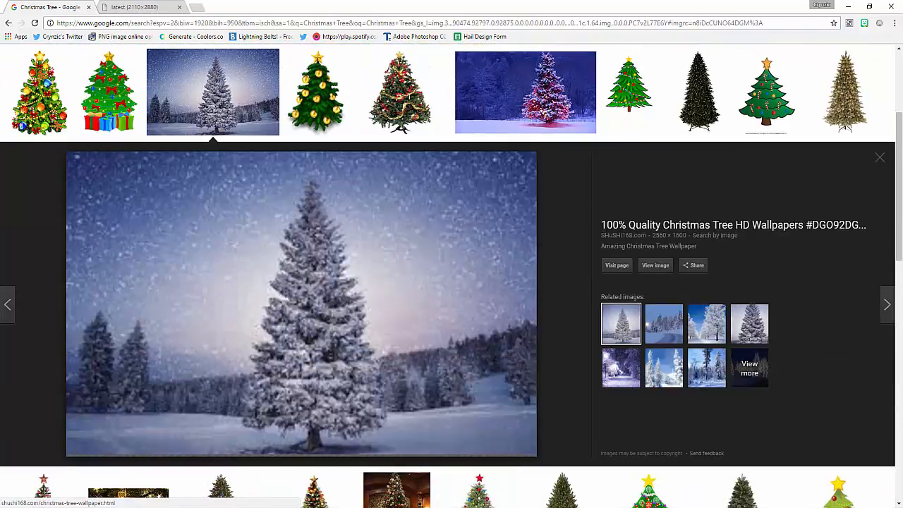
key("alt+Tab")
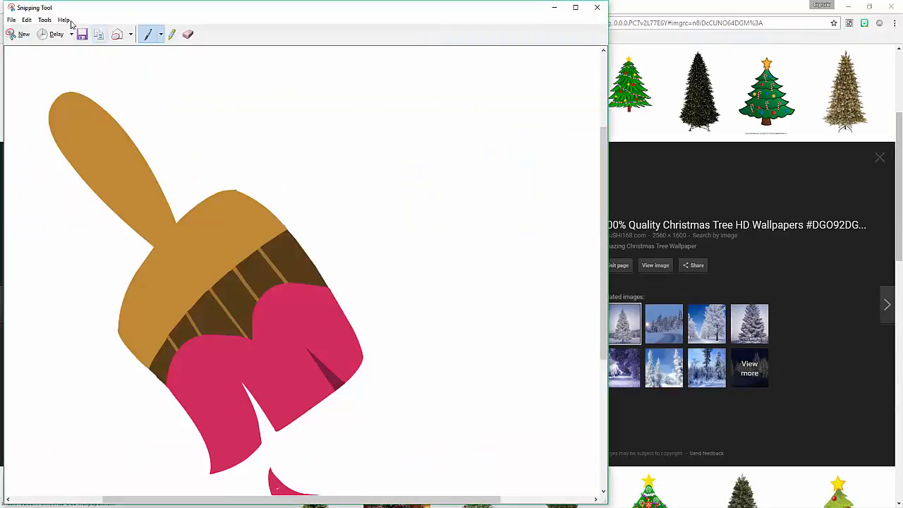
left_click_drag(30, 10, 732, 124)
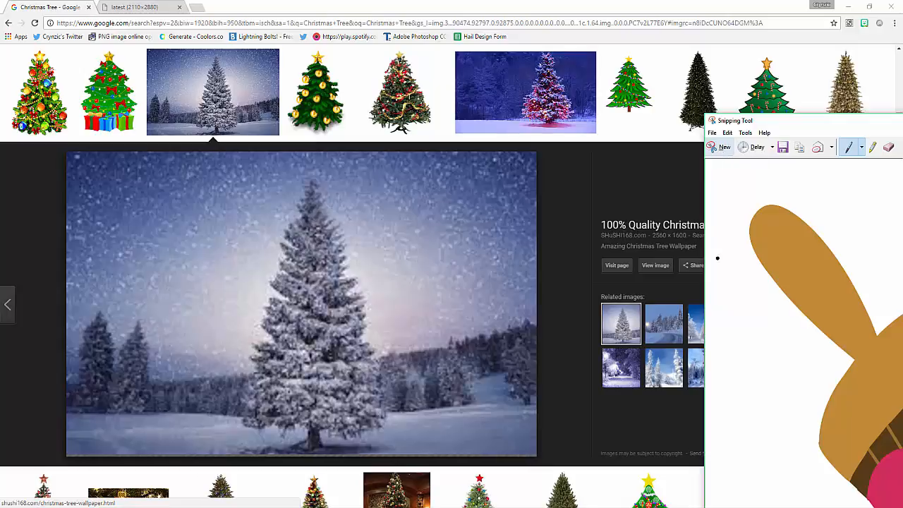
left_click(663, 324)
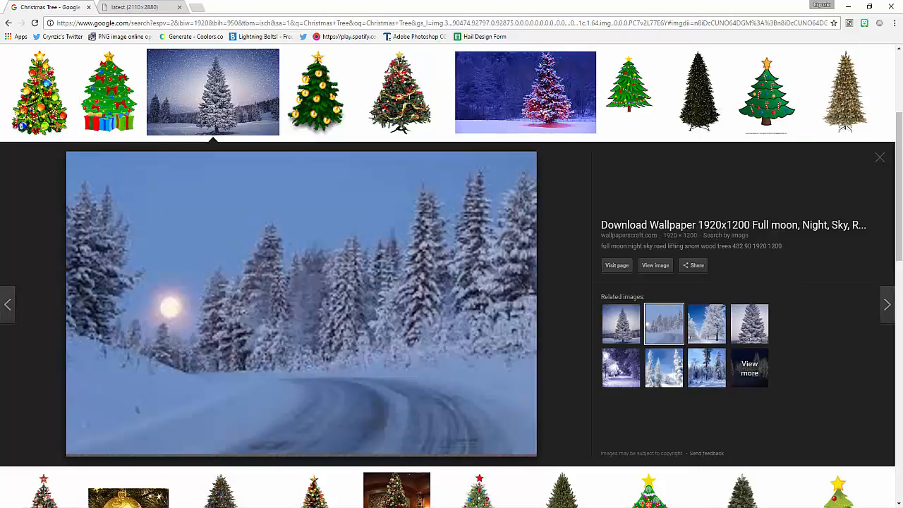
key("alt+Tab")
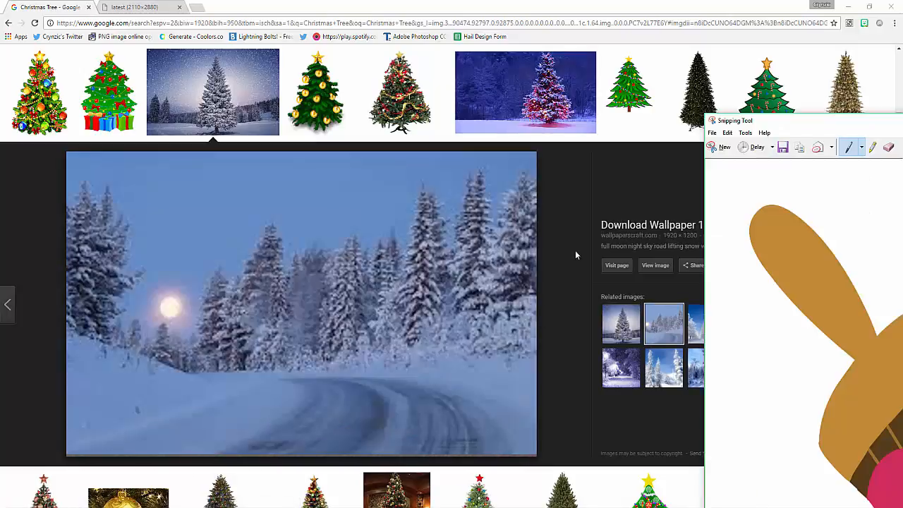
left_click(653, 373)
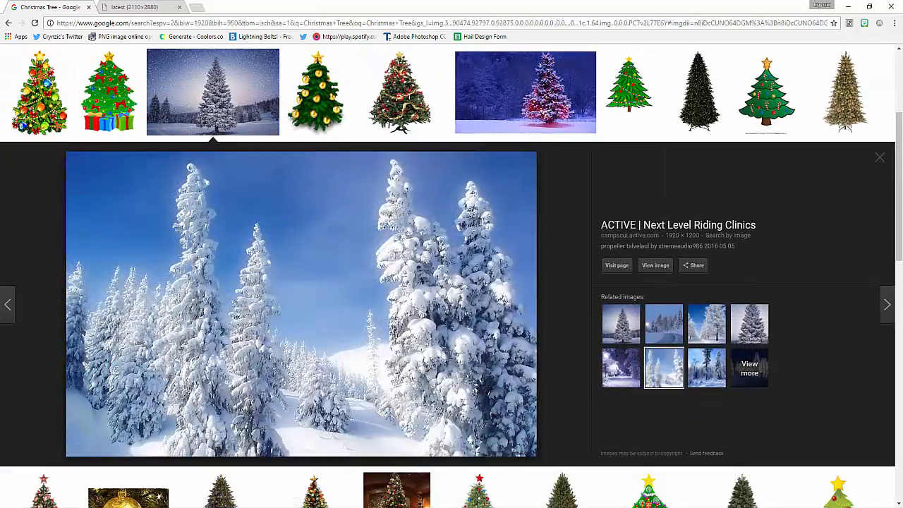
Step: Capture the previewed snowy trees with the Snipping Tool, switch to Photoshop, and paste the snip as a new layer
left_click(901, 170)
left_click(721, 148)
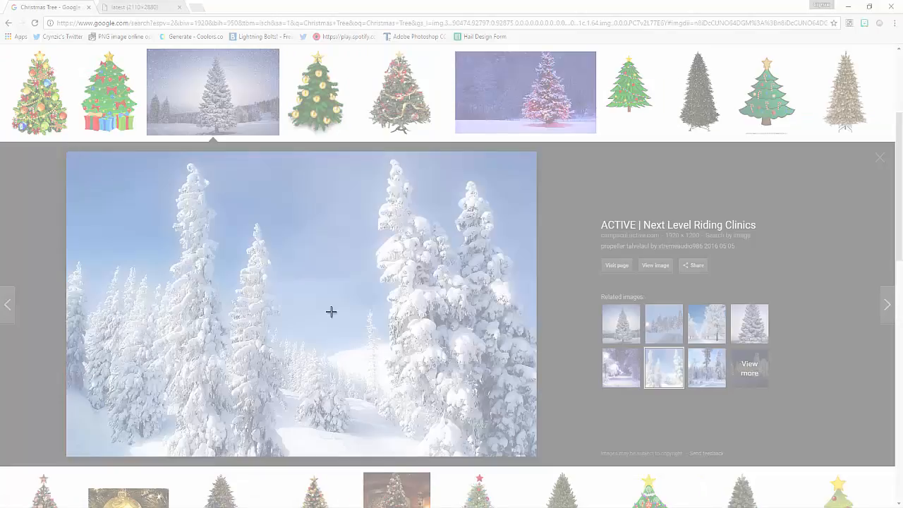
left_click_drag(331, 311, 536, 455)
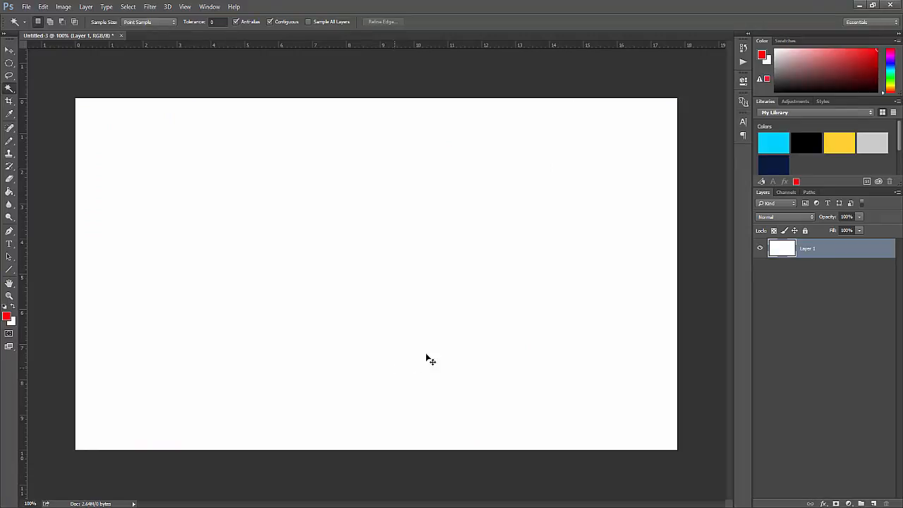
key("ctrl+v")
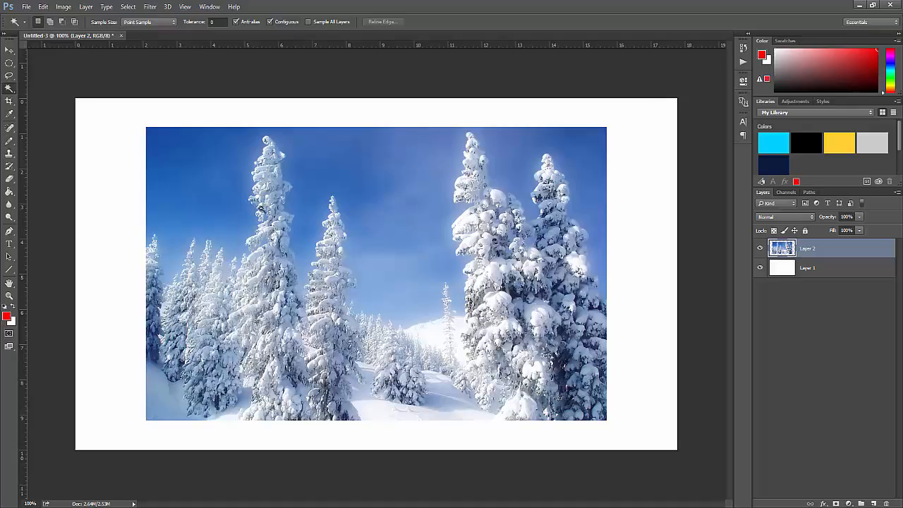
Step: Try Magic Wand selections on several areas of the sky and snowy landscape, clearing each selection
left_click(226, 219)
key("ctrl+d")
key("ctrl+d")
left_click(353, 181)
key("ctrl+d")
left_click(444, 333)
key("ctrl+d")
left_click(355, 194)
key("ctrl+d")
left_click(325, 247)
key("ctrl+d")
left_click(223, 167)
key("ctrl+d")
left_click(208, 172)
key("ctrl+d")
Step: Trace the upper left edge of the tallest tree in the picture's left half with Pen tool anchor points
left_click(15, 231)
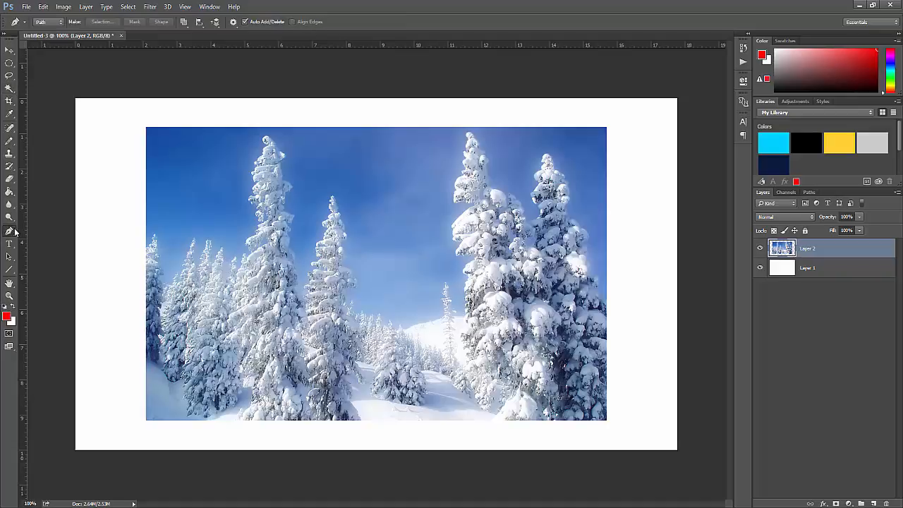
right_click(15, 232)
left_click(35, 233)
left_click(264, 139)
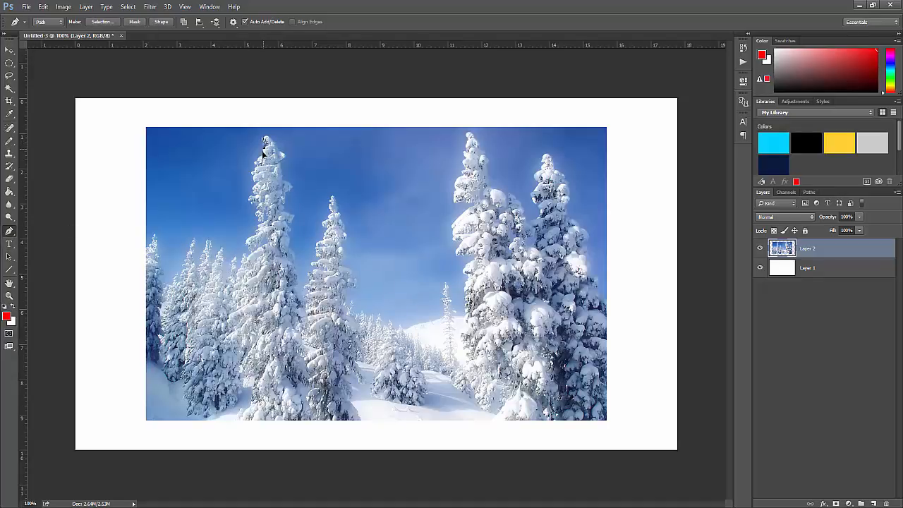
left_click(258, 160)
left_click(256, 165)
left_click(253, 172)
left_click(255, 178)
left_click(254, 184)
left_click(251, 191)
left_click(250, 198)
left_click(253, 202)
left_click(256, 209)
left_click(254, 236)
left_click(246, 242)
left_click(246, 256)
Step: Inspect the traced tree edge up close, undo the last anchor point, and fit the whole canvas in view
key("ctrl+plus")
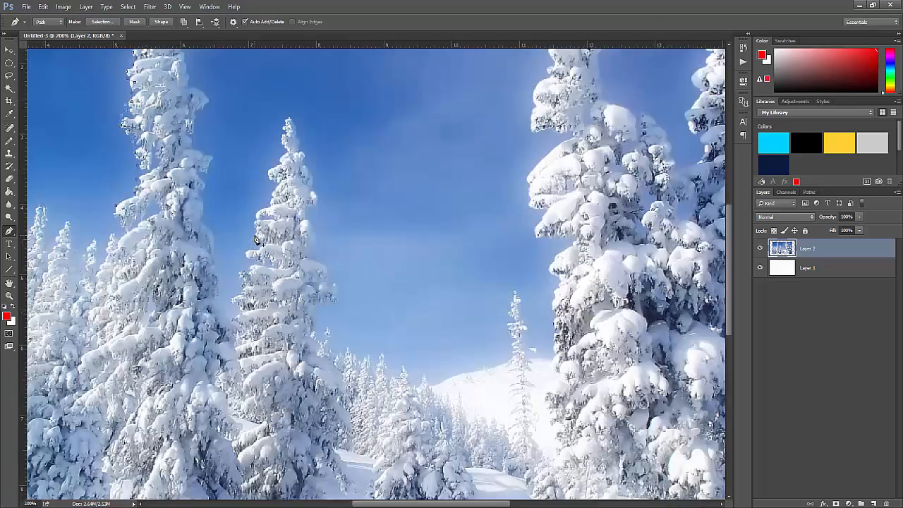
key("ctrl+plus")
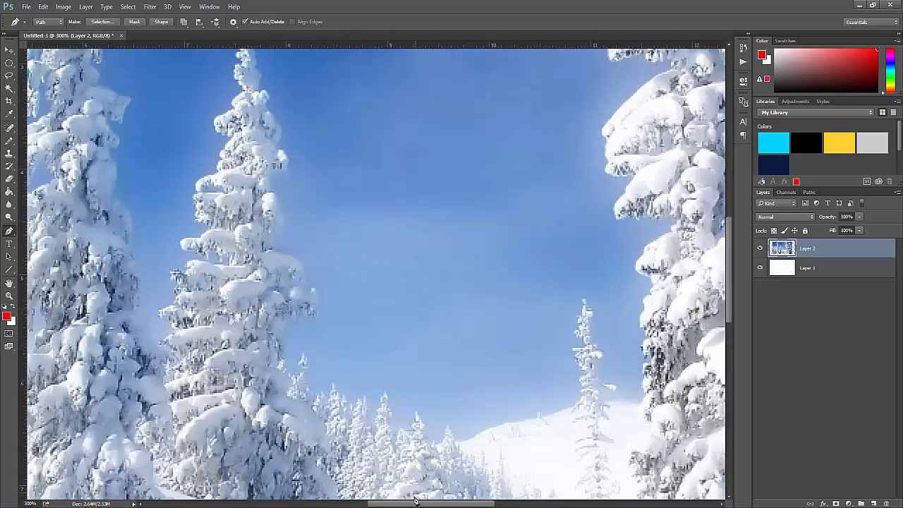
left_click_drag(414, 505, 377, 505)
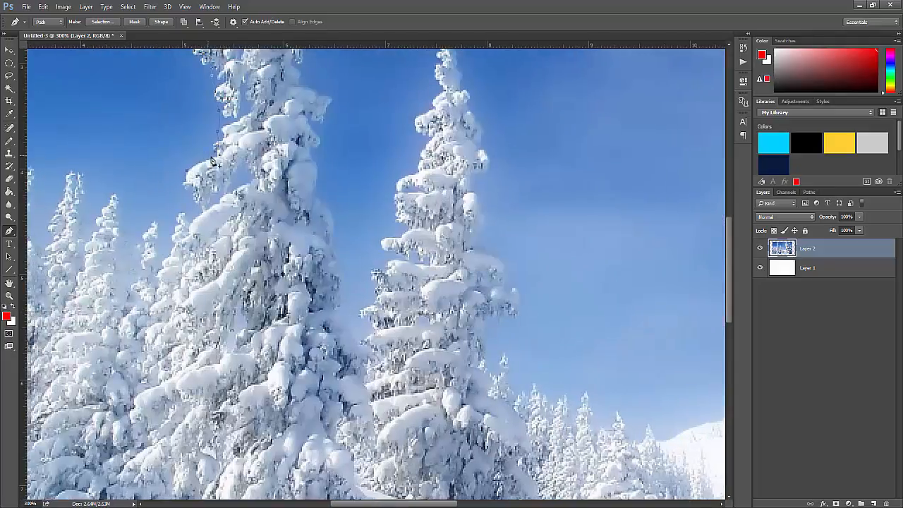
scroll(214, 194, "up", 2)
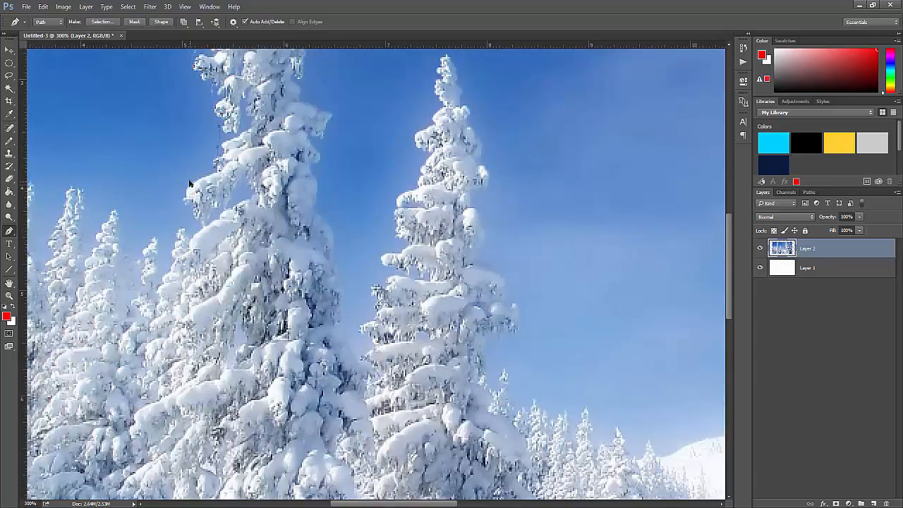
key("ctrl+z")
key("ctrl+0")
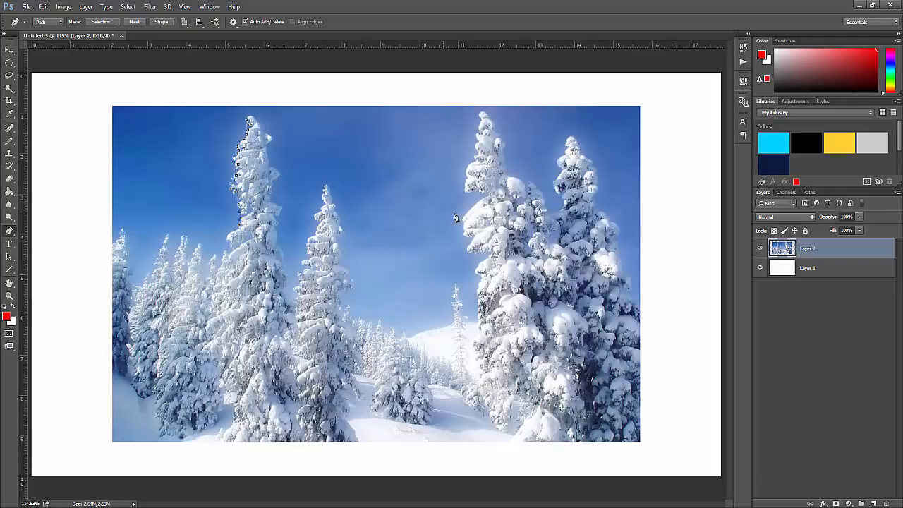
key("ctrl+plus")
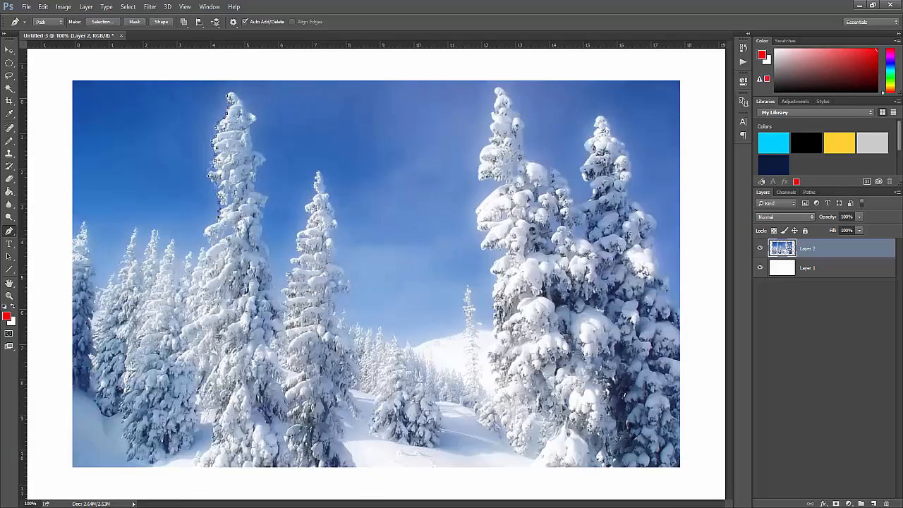
key("ctrl+0")
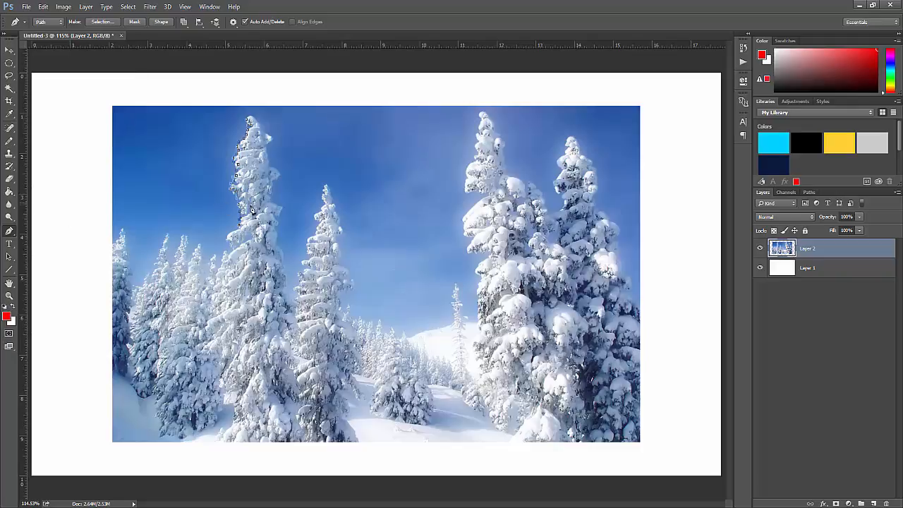
Step: Continue the pen path across the tree's trunk and back up its right edge around the upper part
right_click(250, 204)
left_click(258, 189)
left_click(240, 224)
left_click(246, 223)
left_click(257, 223)
left_click(268, 221)
left_click(272, 213)
left_click(272, 207)
left_click(277, 207)
left_click(269, 184)
left_click(270, 165)
Step: Convert the pen path around the treetop into a new selection
right_click(245, 163)
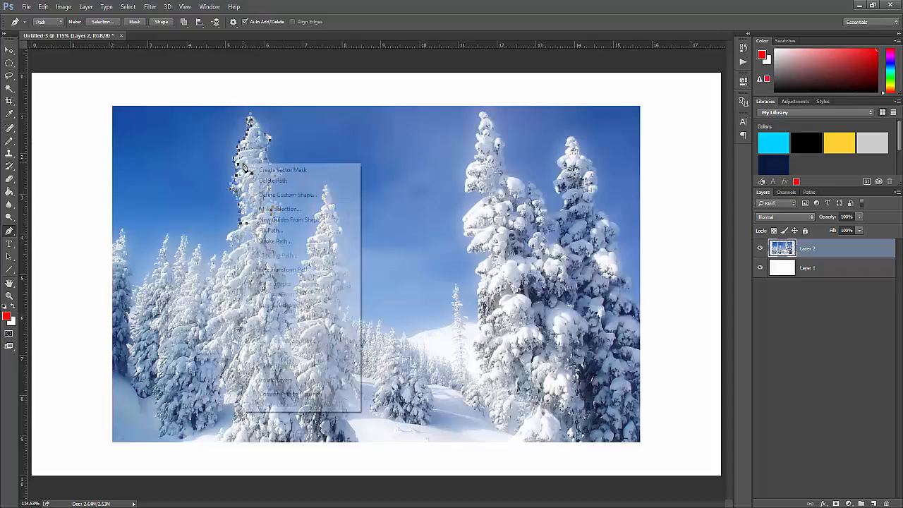
left_click(275, 210)
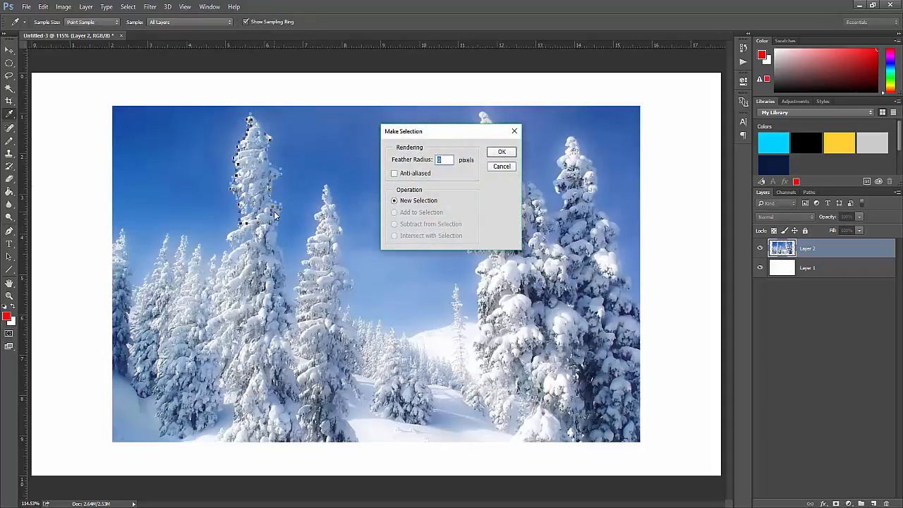
key("Return")
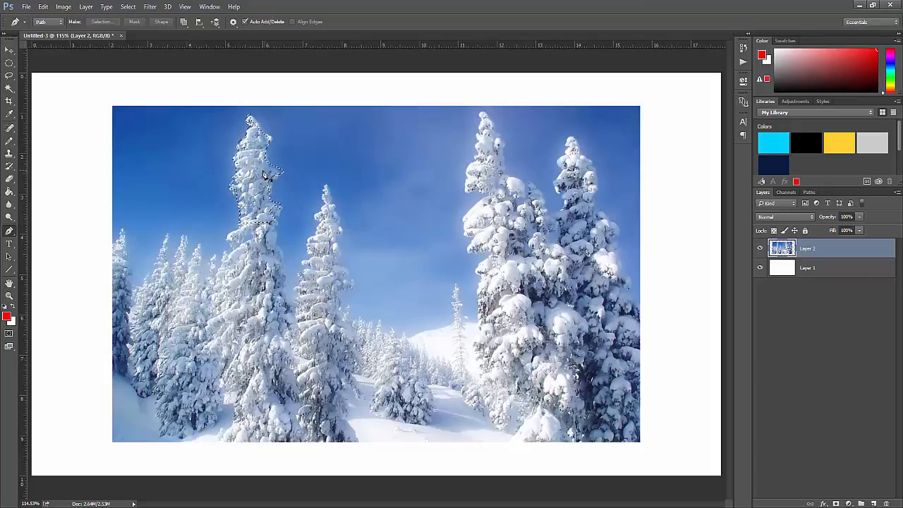
Step: Copy the selected treetop to a new layer and hide Layer 2 so the cut-out shows alone
key("ctrl+j")
left_click(811, 267)
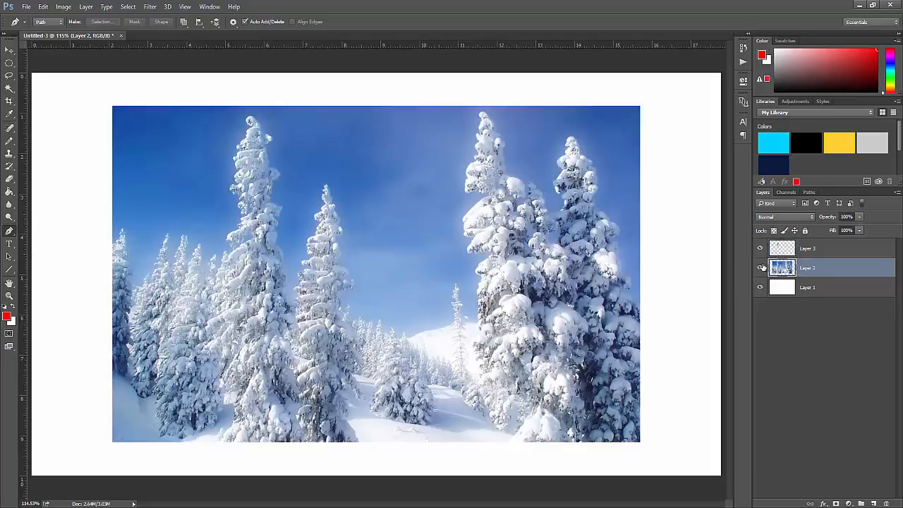
left_click(760, 267)
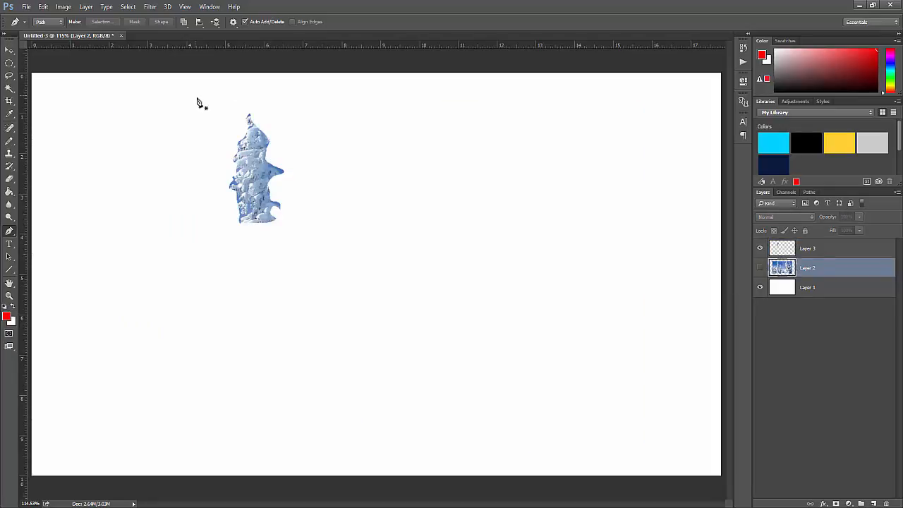
Step: Show Layer 2 again and delete Layer 3 holding the treetop cut-out
left_click(760, 268)
left_click(796, 248)
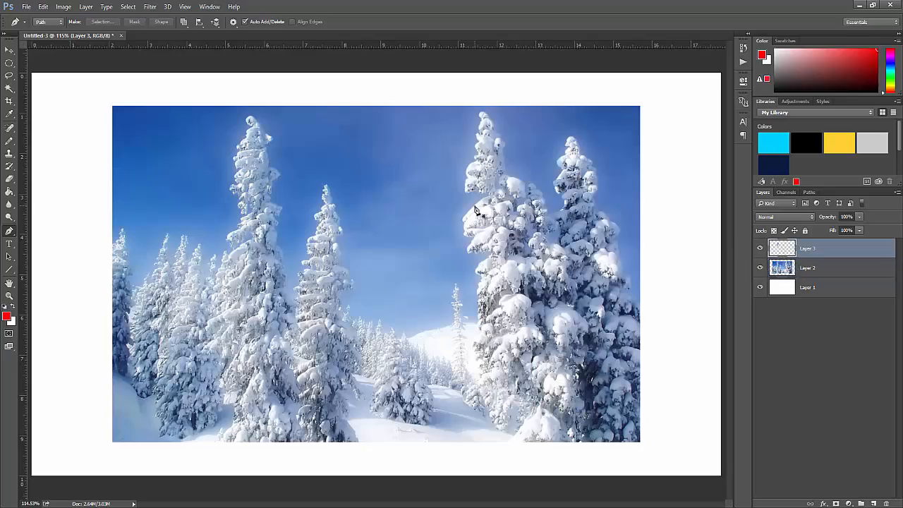
key("Delete")
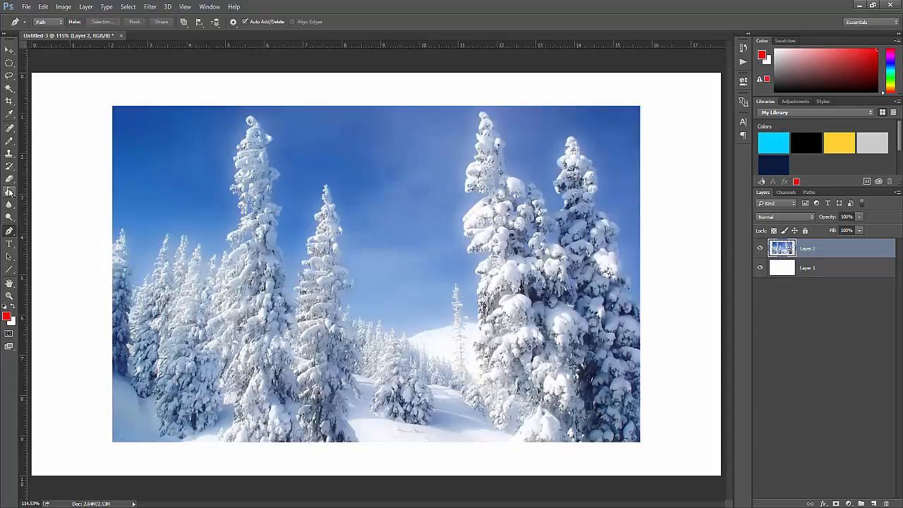
Step: Trace a pen path from the tallest left tree's tip down its left edge to the smaller trees
left_click(248, 119)
left_click_drag(243, 137, 241, 139)
left_click(238, 151)
left_click(236, 160)
left_click(240, 176)
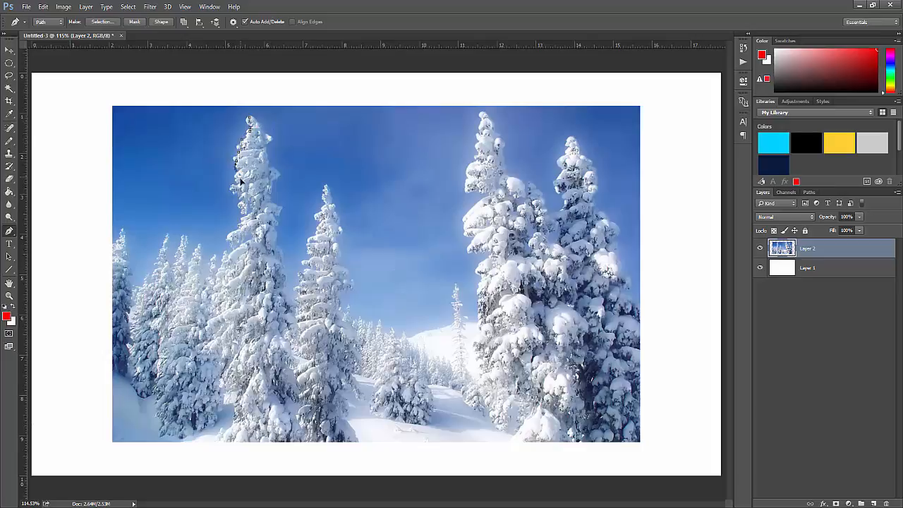
left_click(241, 204)
left_click(243, 215)
left_click(241, 223)
left_click(229, 236)
left_click(217, 256)
left_click(204, 288)
left_click(182, 314)
Step: Loop the pen path beyond the photo's upper-left corner, down past the shorter tree, and close it at the tall tree's tip
left_click(114, 242)
left_click_drag(89, 136, 146, 103)
left_click_drag(203, 87, 372, 71)
left_click_drag(435, 296, 435, 358)
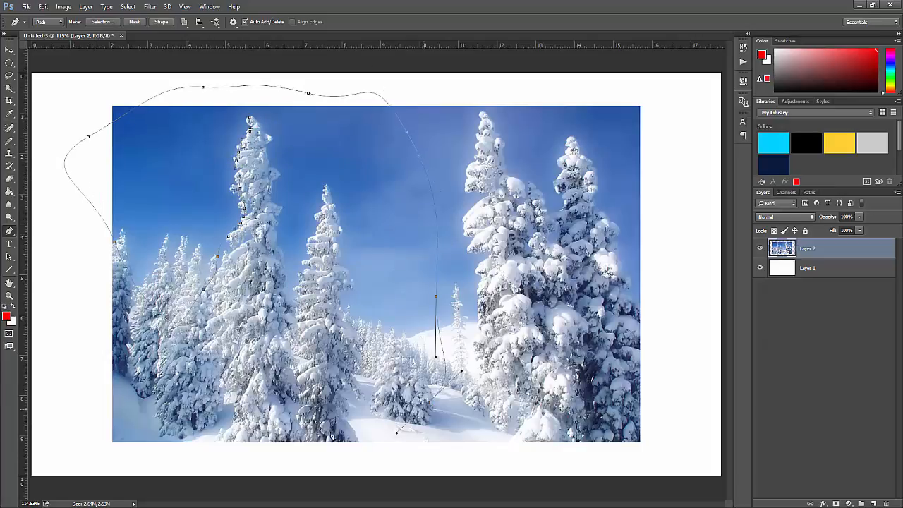
left_click_drag(359, 438, 317, 431)
left_click(250, 120)
Step: Convert the closed pen path into a selection and delete the enclosed part of Layer 2
right_click(308, 147)
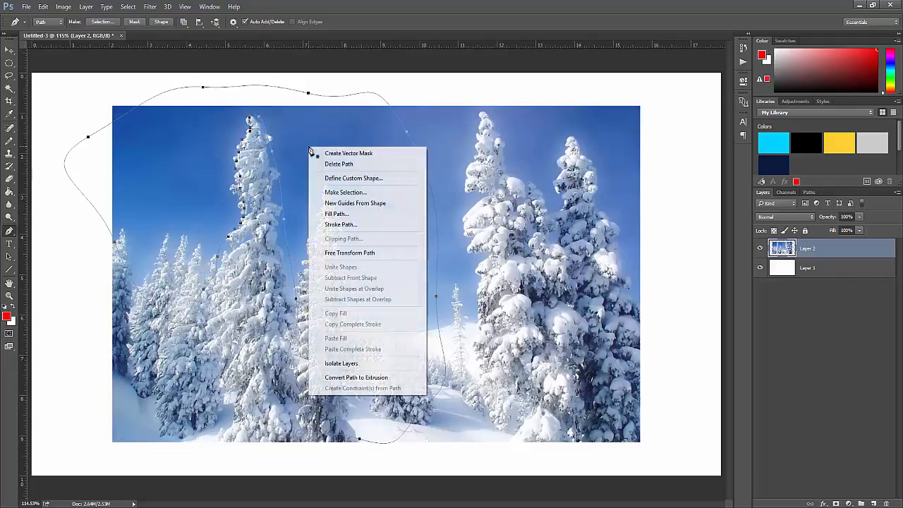
left_click(363, 192)
key("Return")
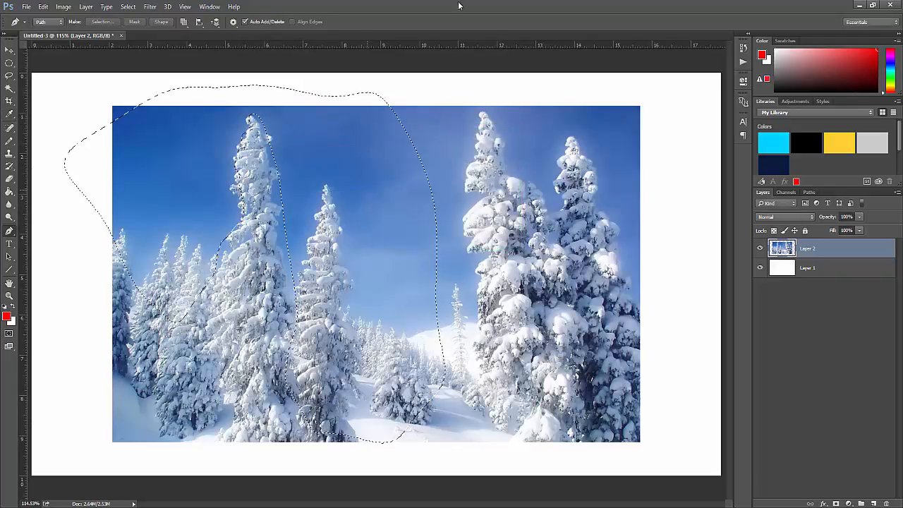
key("Delete")
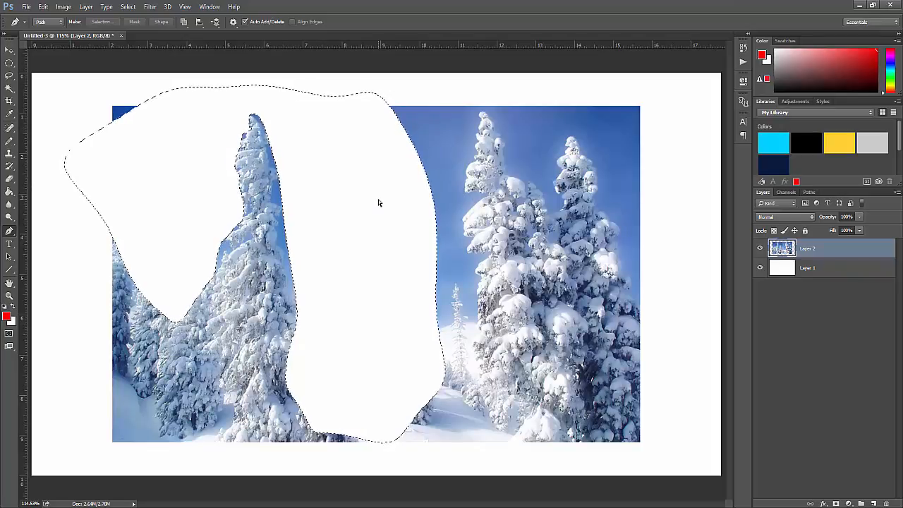
Step: Undo the deletion of the path area and clear the selection
key("ctrl+z")
key("ctrl+d")
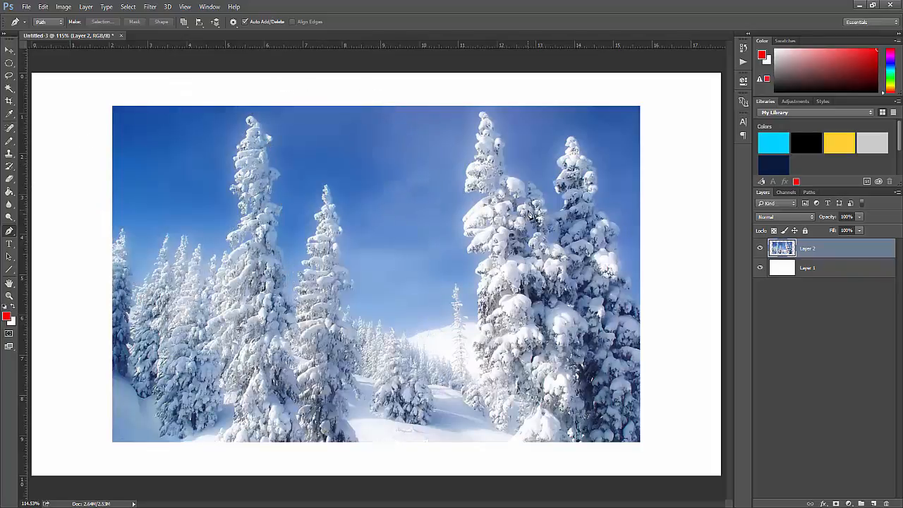
key("ctrl+j")
key("ctrl+z")
Step: Draw a rectangular marquee around the shorter tree's top and copy it to a new layer
left_click(10, 63)
left_click(58, 62)
left_click_drag(295, 158, 372, 237)
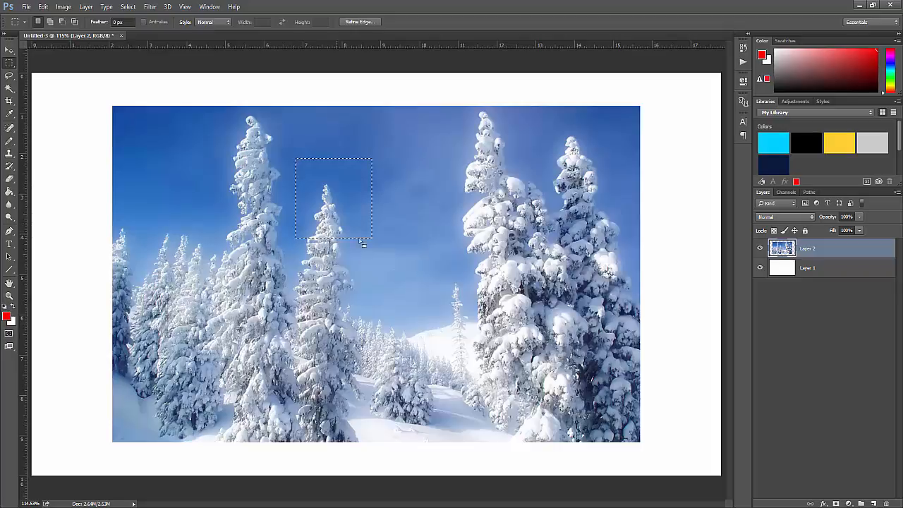
key("ctrl+j")
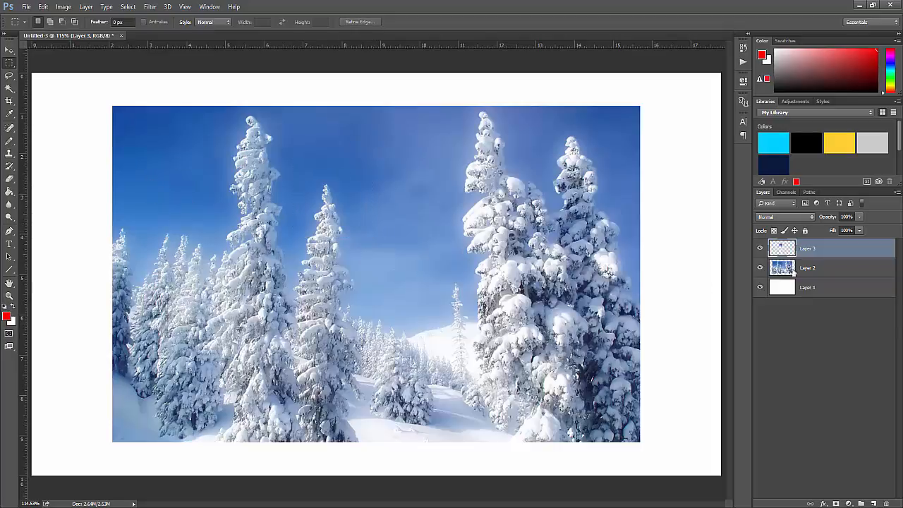
Step: Try deleting Layer 2 and undo back to before the marquee area was copied
left_click(793, 270)
key("Delete")
key("ctrl+z")
key("ctrl+alt+z")
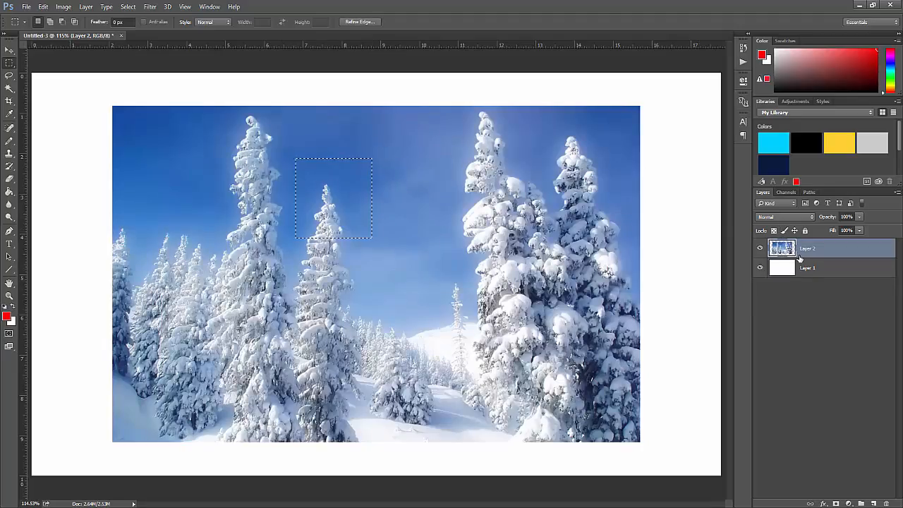
Step: Select the sky left of the tallest left tree with the Quick Selection tool, delete it, and deselect
left_click(11, 89)
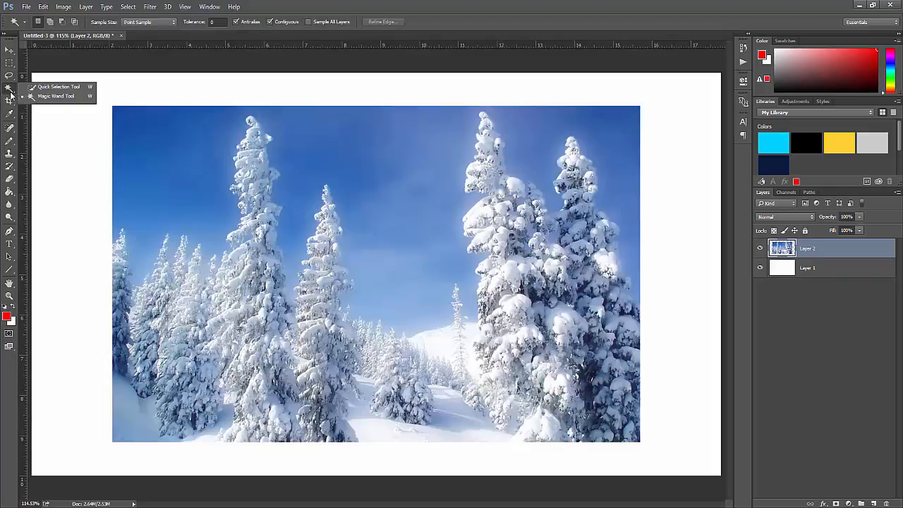
left_click(49, 97)
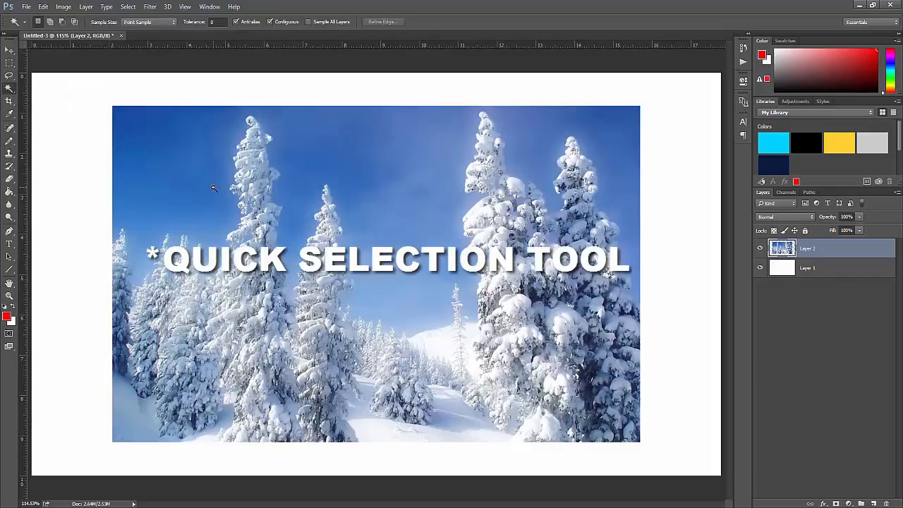
left_click(9, 88)
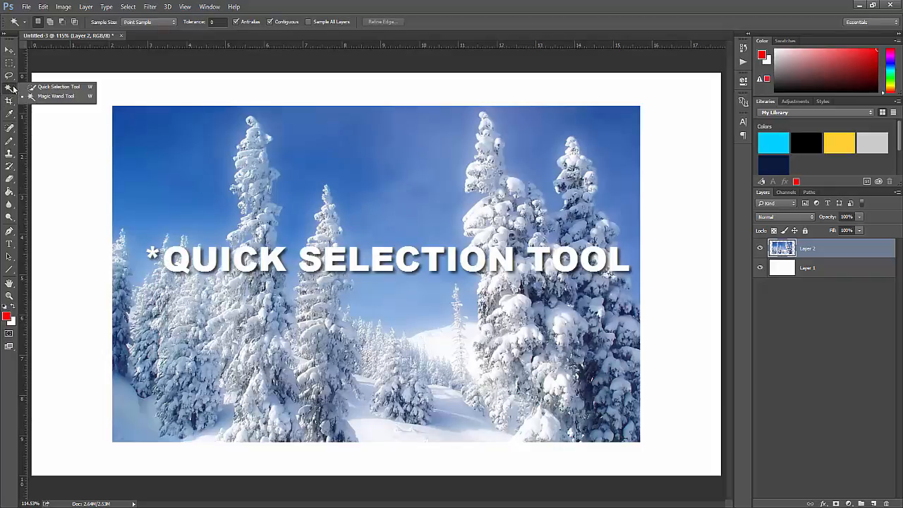
left_click(59, 87)
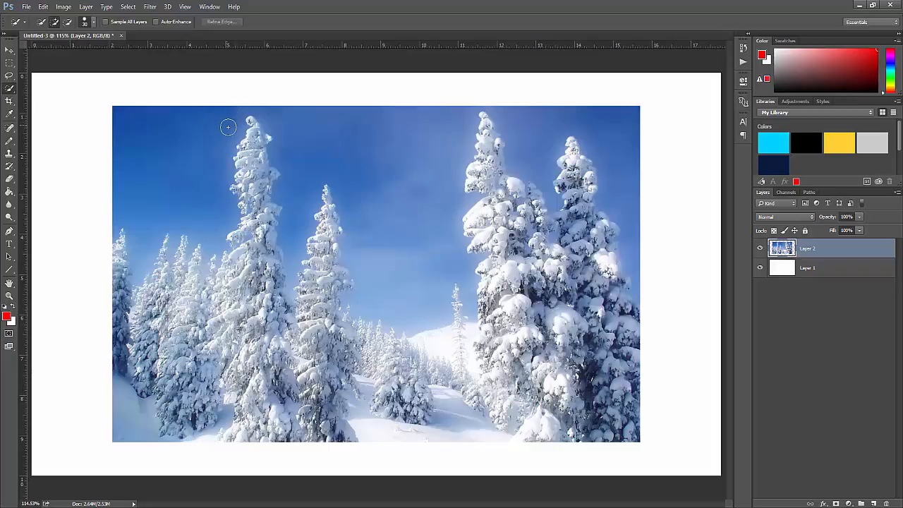
left_click_drag(238, 133, 232, 170)
key("ctrl+d")
left_click_drag(232, 141, 229, 222)
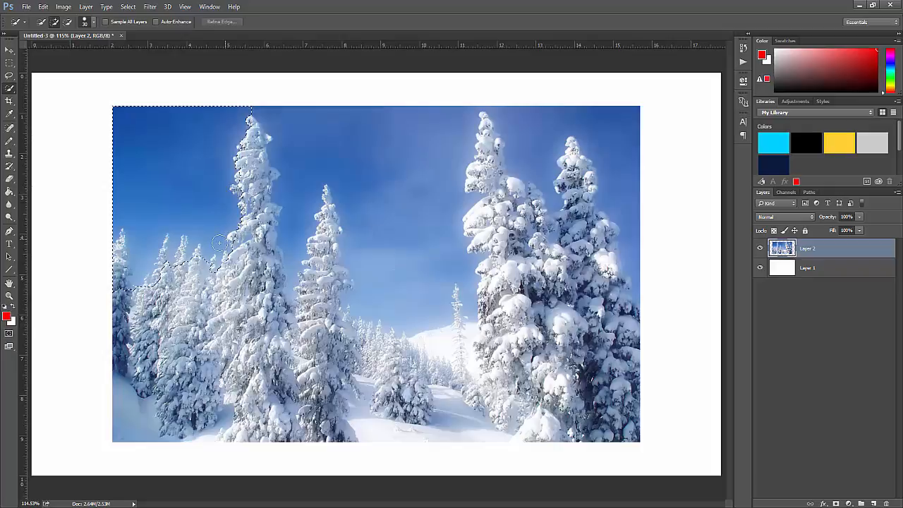
left_click_drag(222, 254, 223, 255)
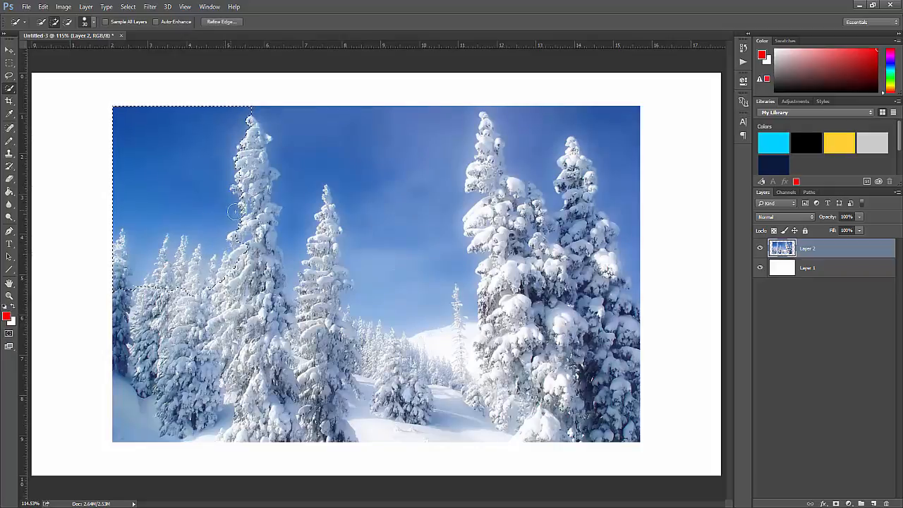
key("Delete")
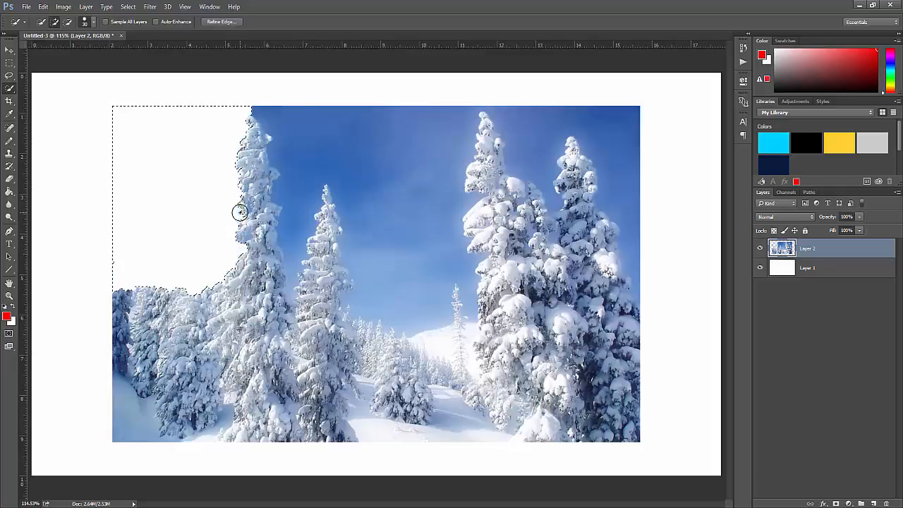
key("ctrl+d")
Step: Quick-select the small trees and snow at the photo's left edge and delete them
mouse_move(114, 399)
left_mouse_down()
mouse_move(145, 410)
mouse_move(187, 450)
mouse_move(226, 350)
mouse_move(210, 288)
mouse_move(165, 301)
mouse_move(182, 337)
mouse_move(153, 350)
mouse_move(111, 284)
mouse_move(144, 306)
left_mouse_up()
key("Delete")
key("ctrl+d")
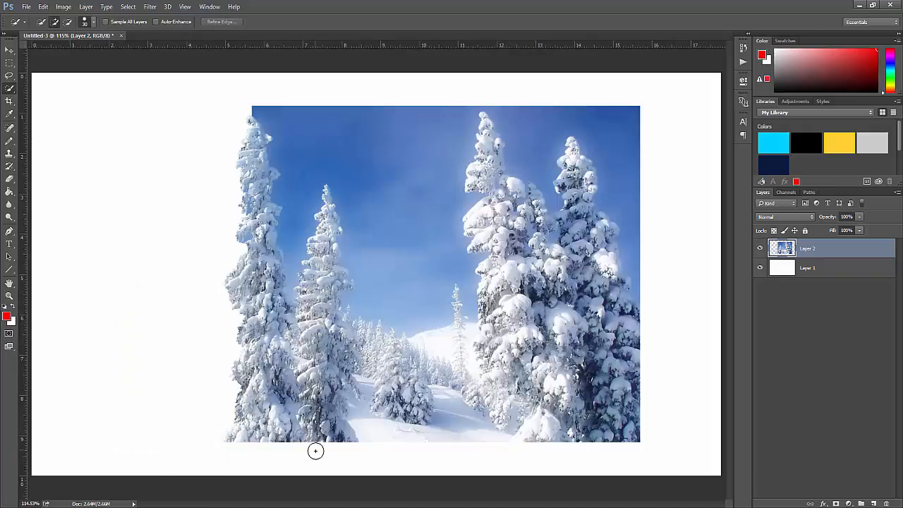
Step: Quick-select the area between the tall left tree and the shorter tree, including the sky above, and delete it
mouse_move(315, 447)
left_mouse_down()
mouse_move(315, 372)
mouse_move(275, 174)
mouse_move(288, 177)
left_mouse_up()
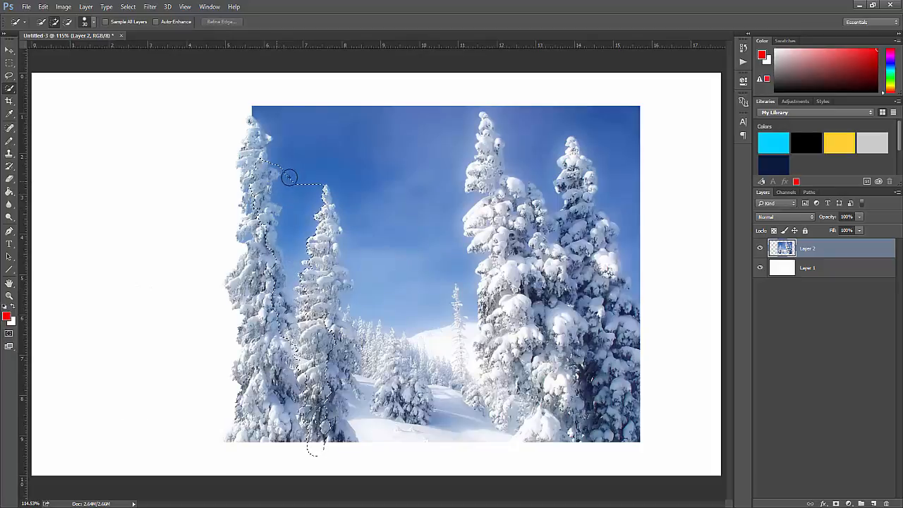
key("ctrl+d")
mouse_move(315, 400)
left_mouse_down()
mouse_move(316, 443)
mouse_move(282, 281)
mouse_move(287, 222)
mouse_move(271, 134)
left_mouse_up()
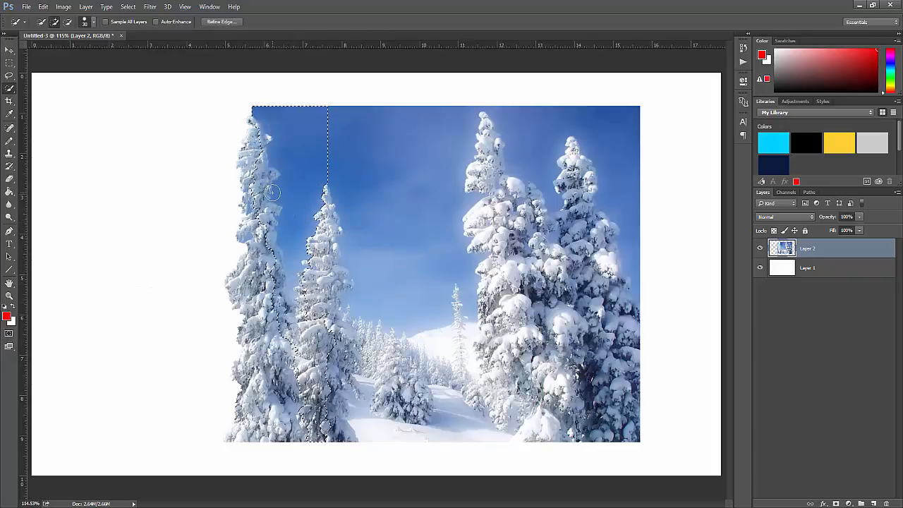
key("Delete")
key("ctrl+d")
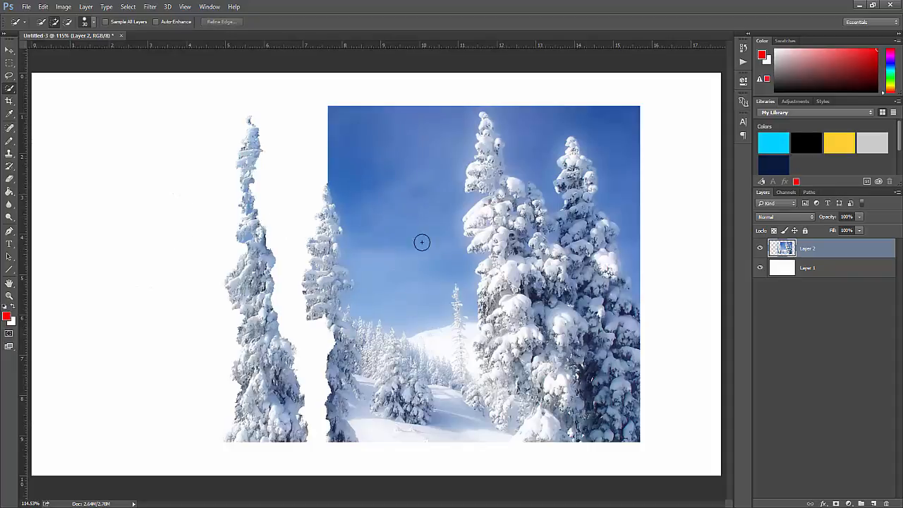
Step: Undo all the Quick Selection deletions to restore the full winter photo
key("ctrl+shift+d")
key("ctrl+alt+z")
key("ctrl+alt+z")
key("ctrl+alt+z")
key("ctrl+alt+z")
key("ctrl+alt+z")
key("ctrl+alt+z")
key("ctrl+alt+z")
key("ctrl+alt+z")
key("ctrl+alt+z")
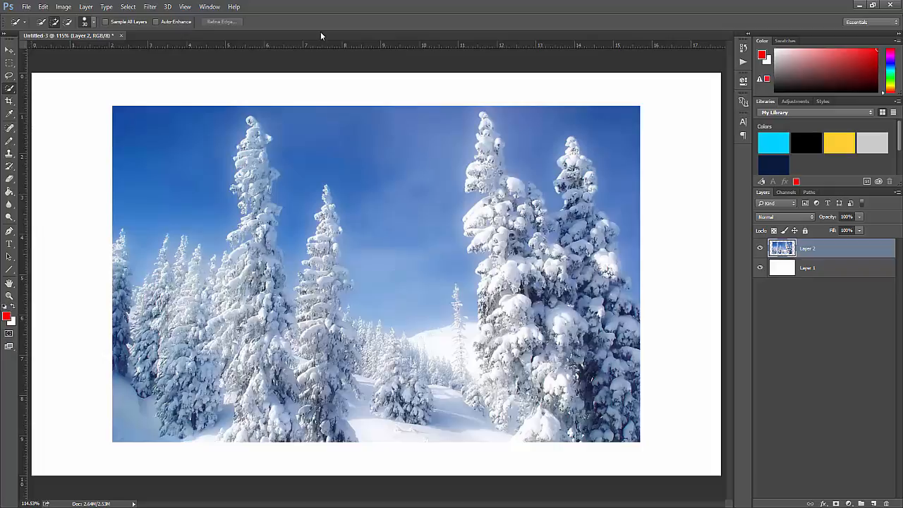
Step: Crop the canvas to an area just inside the winter photo's edges with the Crop tool
right_click(9, 101)
left_click(31, 99)
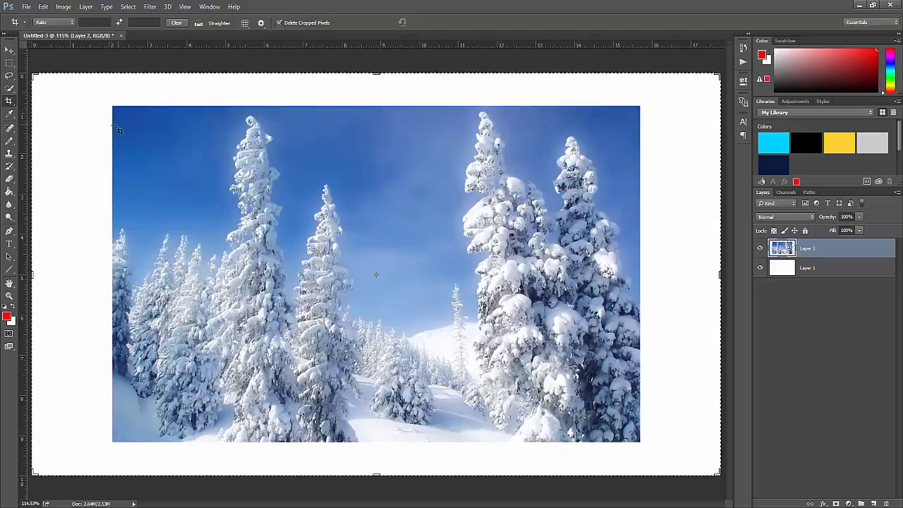
left_click_drag(128, 121, 625, 428)
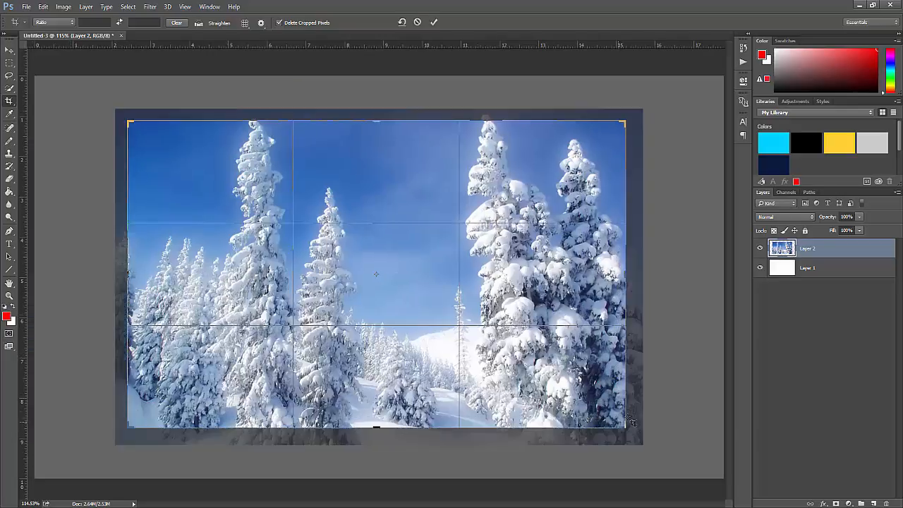
left_click(434, 23)
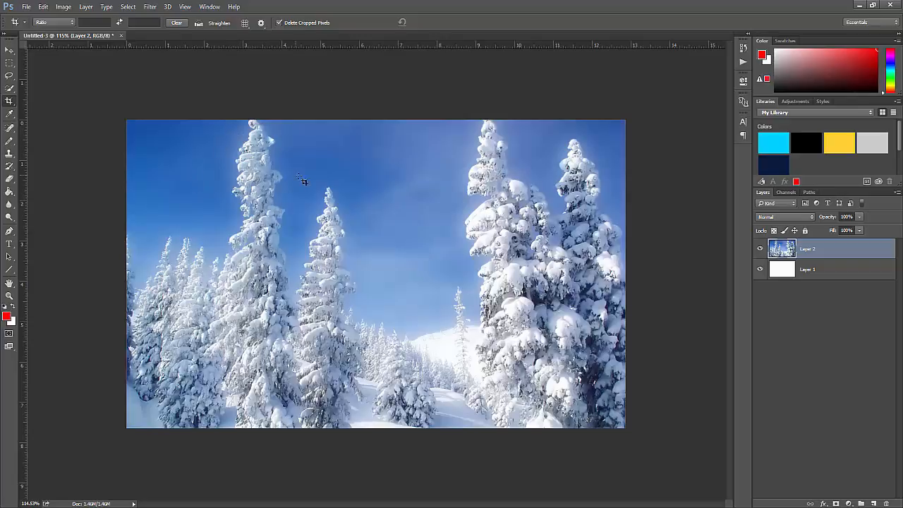
Step: Crop the image tightly around the tip of the shorter tree
left_click_drag(303, 181, 363, 212)
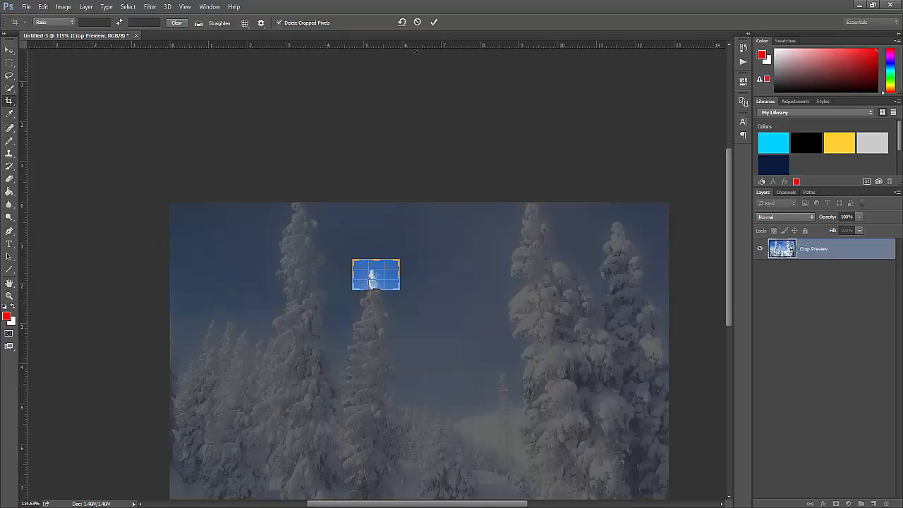
left_click(435, 22)
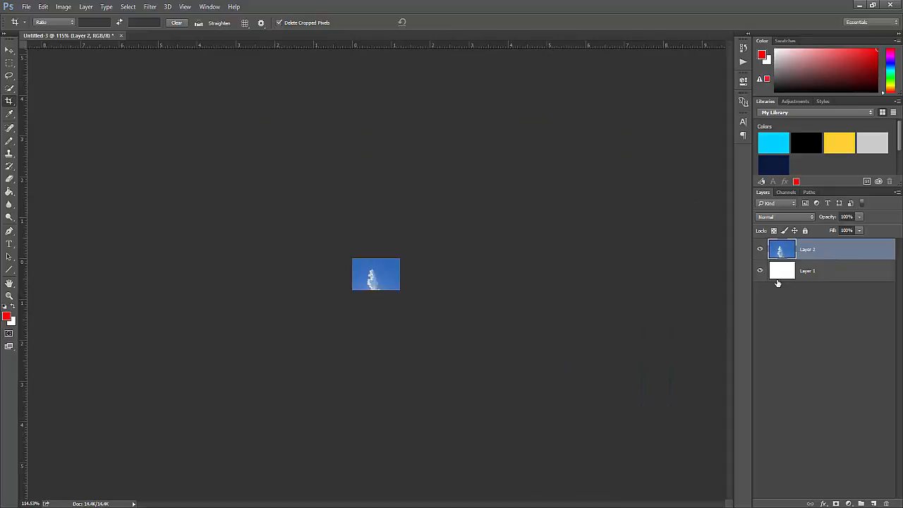
key("Delete")
key("ctrl+z")
Step: Create a new white document 1280 pixels wide and 720 pixels high
left_click(26, 6)
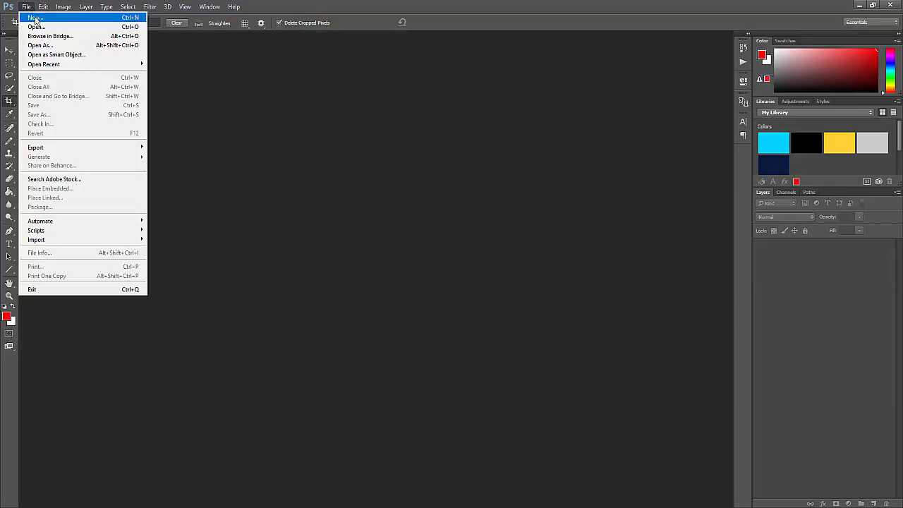
left_click(33, 17)
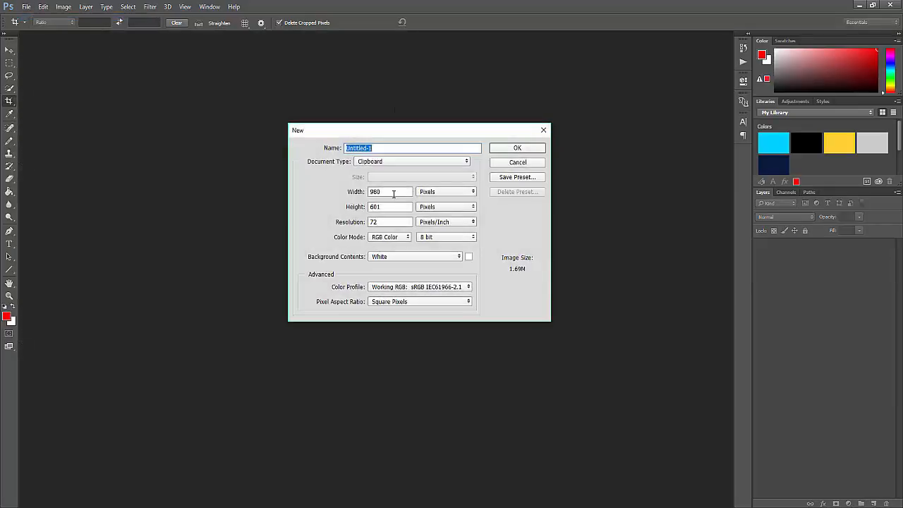
left_click(393, 192)
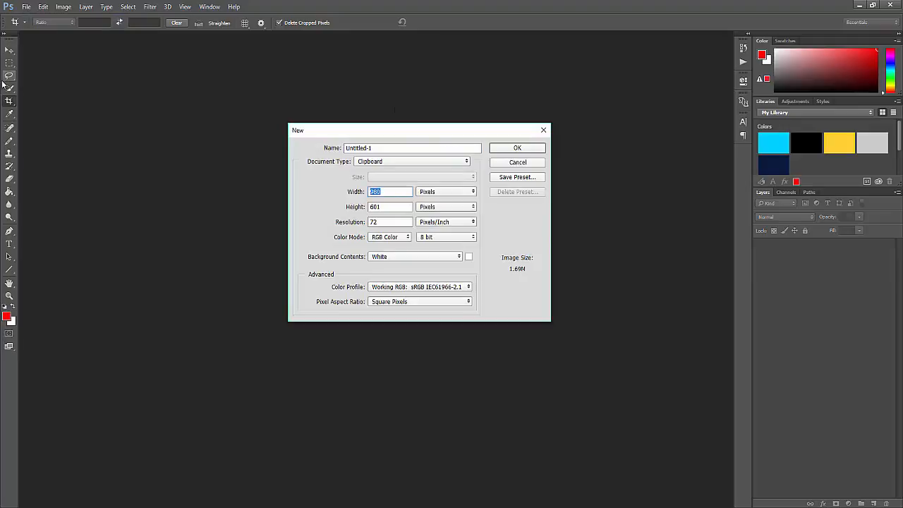
type("12")
left_click(395, 207)
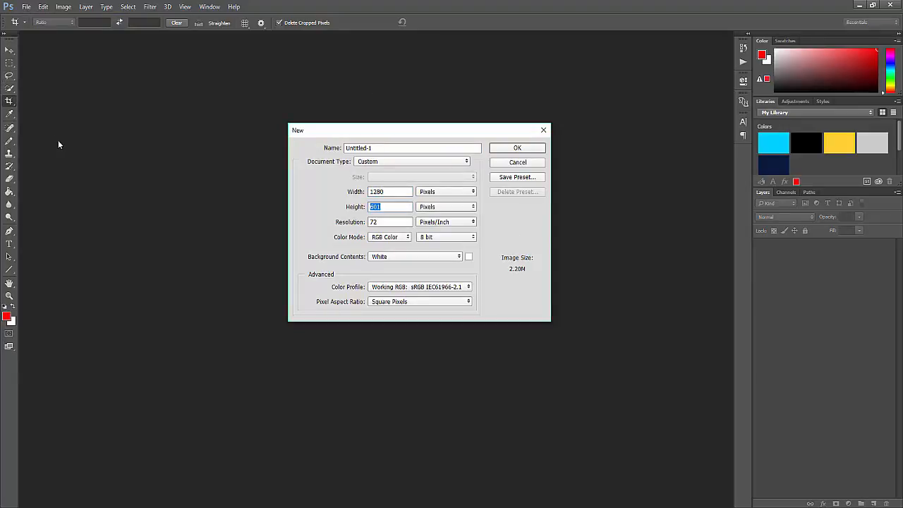
type("720")
key("Return")
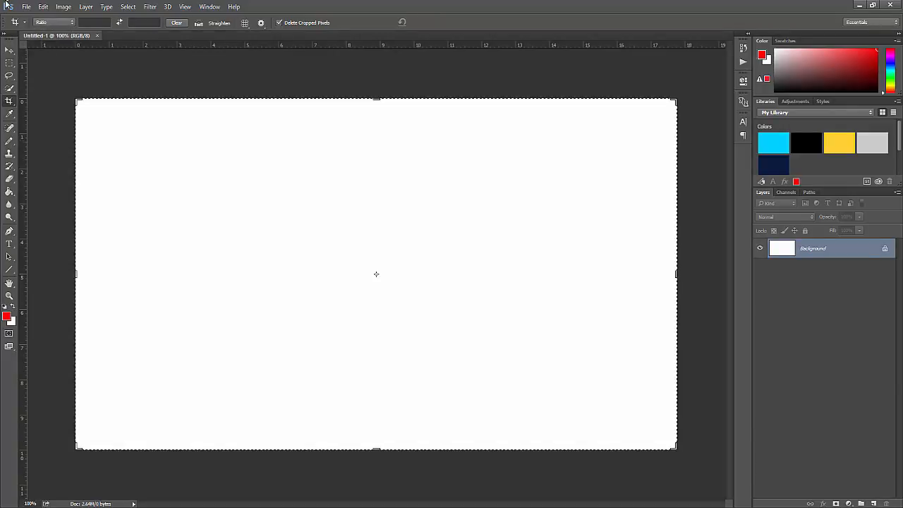
Step: Activate the Eyedropper tool and add an empty layer to the white document
left_click(9, 114)
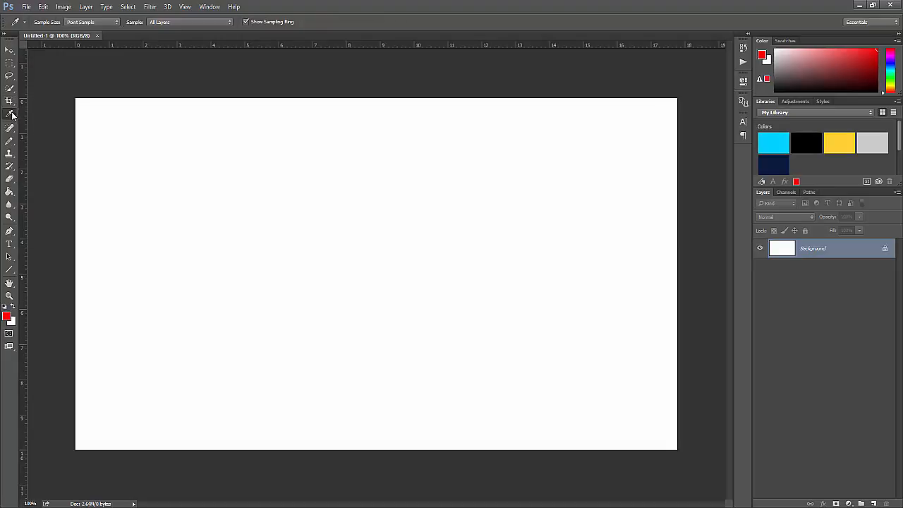
left_click(10, 115)
left_click(56, 115)
left_click(873, 503)
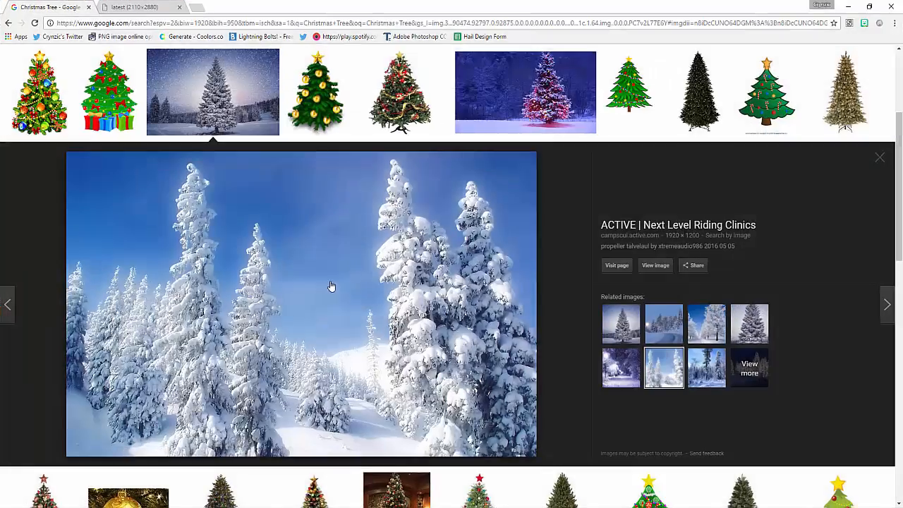
Step: Capture the decorated Christmas tree clip art from Chrome's image results with Snipping Tool and paste it into the Photoshop document
scroll(333, 287, "up", 3)
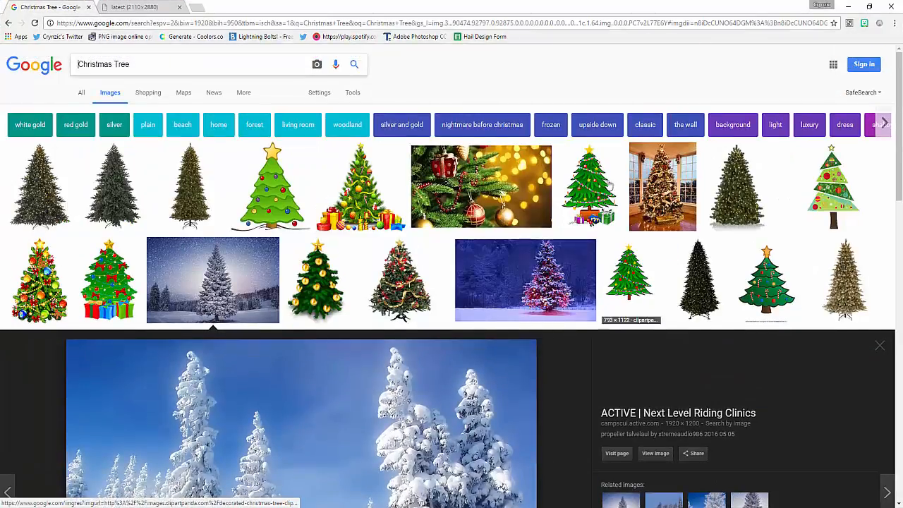
left_click(589, 201)
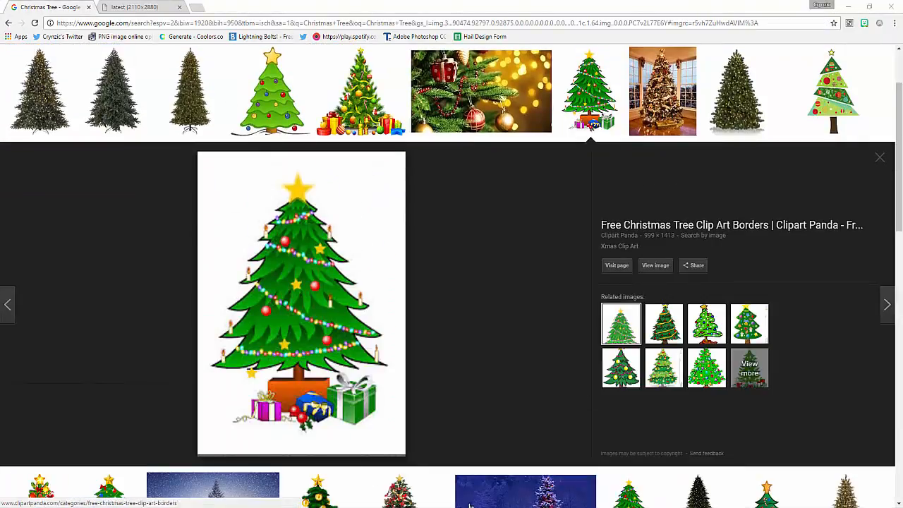
left_click(211, 507)
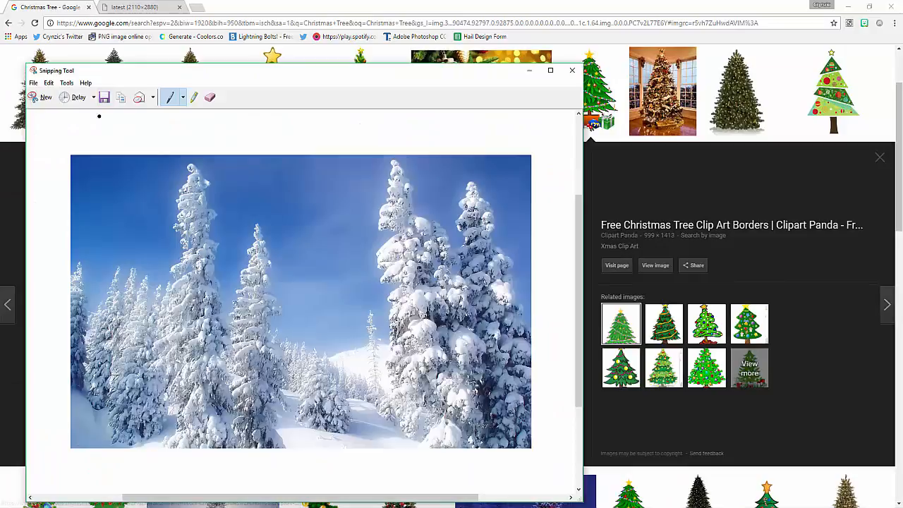
left_click(40, 97)
left_click_drag(207, 155, 406, 438)
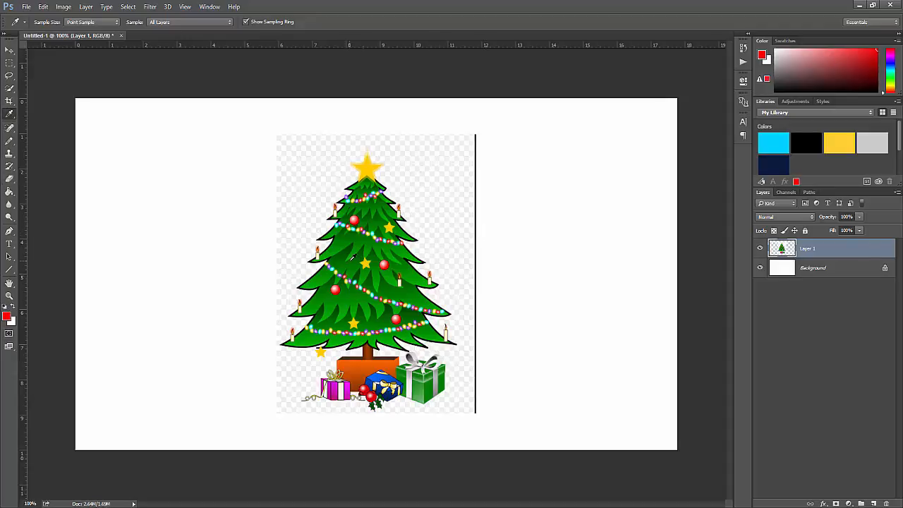
Step: Sample the tree's dark green with the Eyedropper and fill a freehand Lasso selection over its upper-left branches on a new layer
left_click(356, 262)
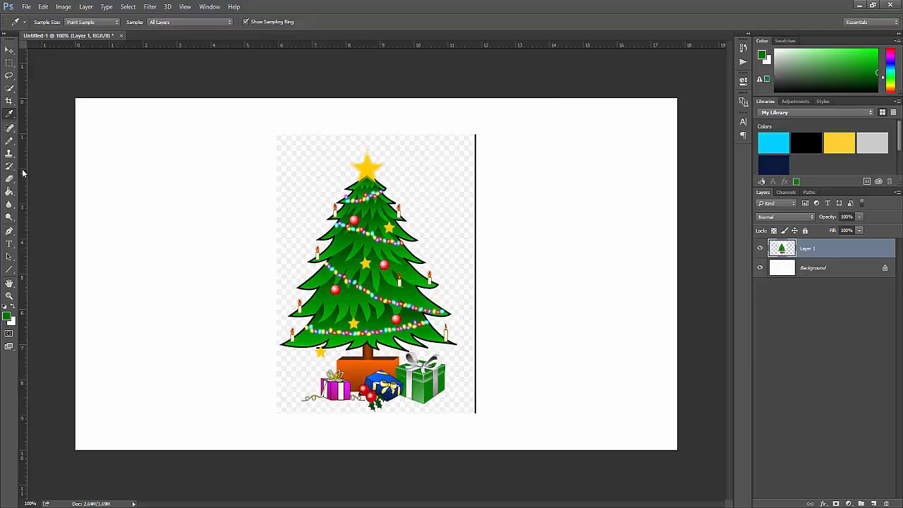
left_click(11, 141)
left_click(10, 76)
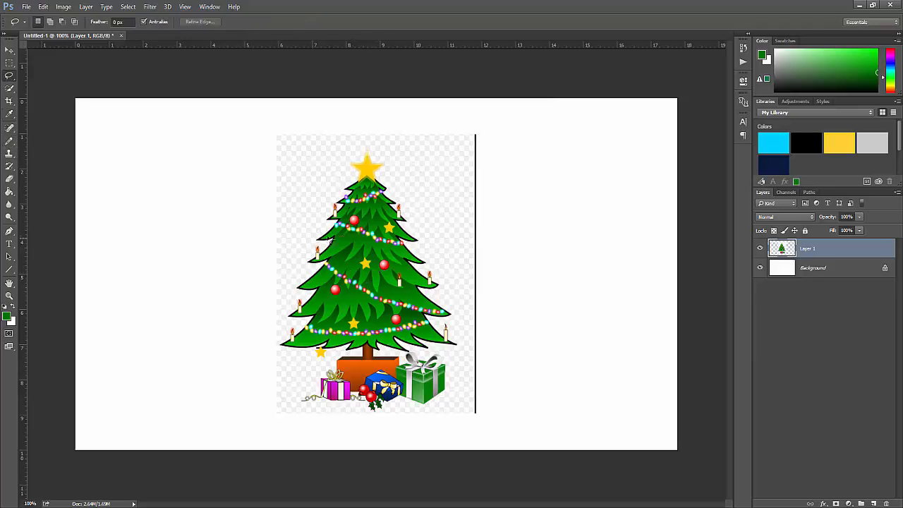
mouse_move(350, 245)
left_mouse_down()
mouse_move(307, 216)
mouse_move(292, 222)
mouse_move(302, 245)
mouse_move(356, 247)
left_mouse_up()
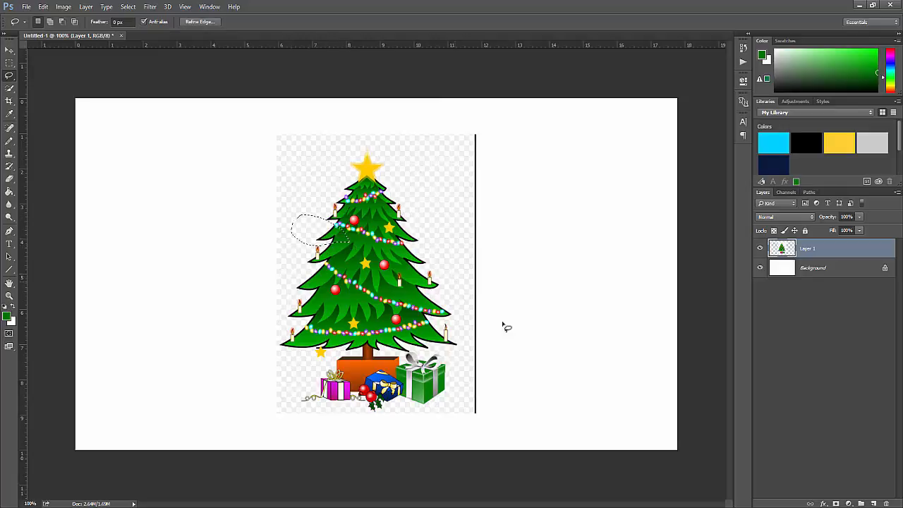
left_click(9, 191)
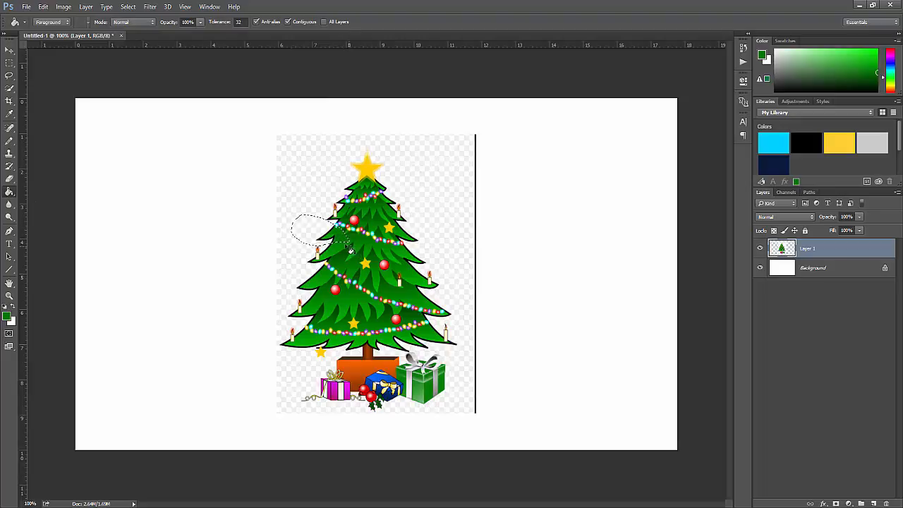
left_click(873, 502)
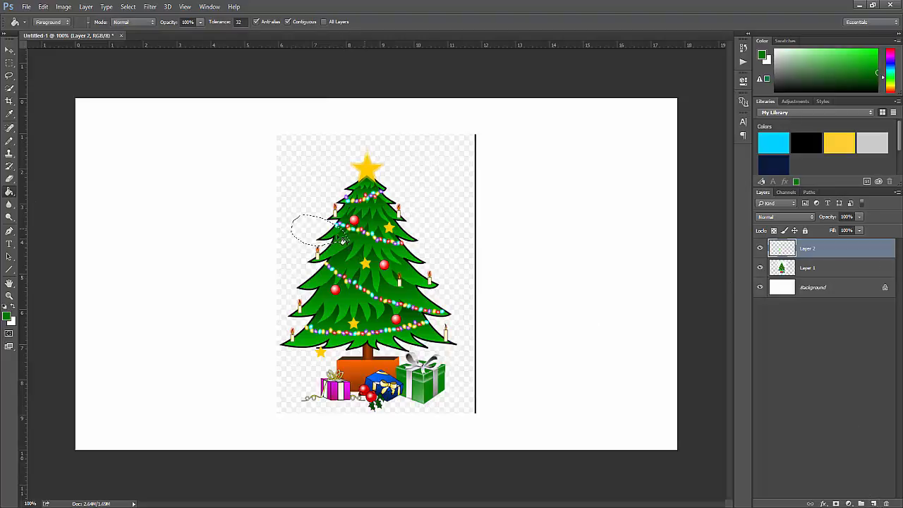
key("alt+BackSpace")
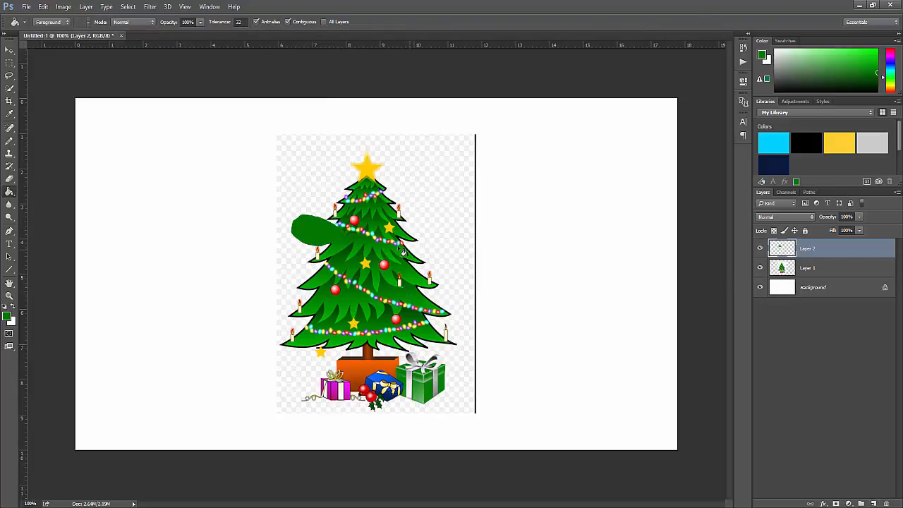
Step: Delete the layers holding the green patch and the pasted Christmas tree
key("Delete")
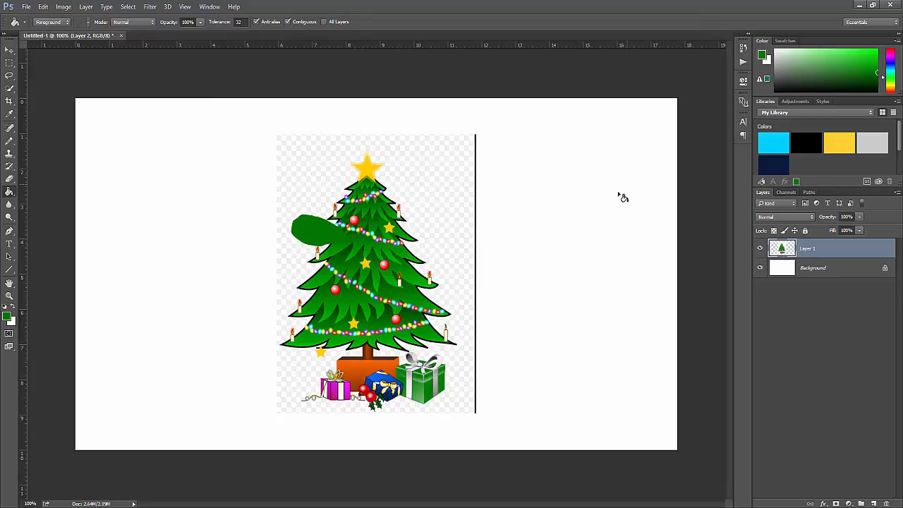
key("Delete")
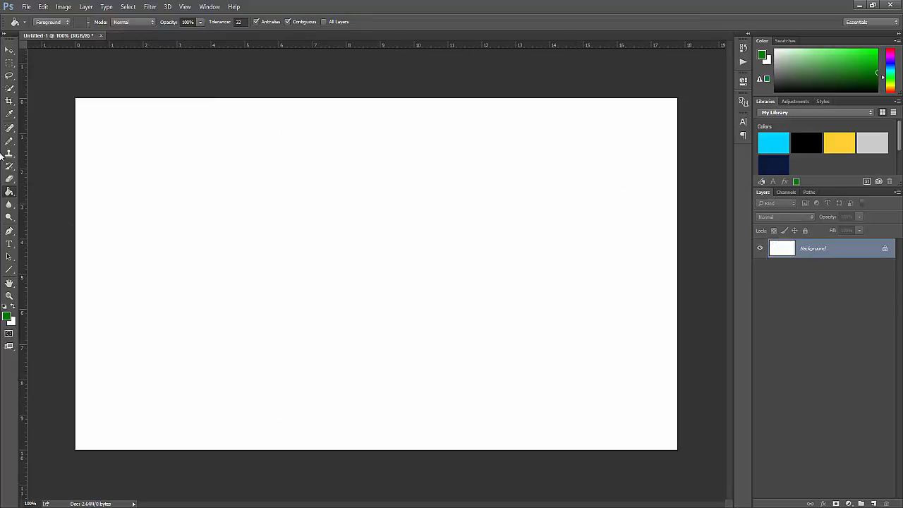
Step: Set the foreground color to bright green 00ff00
left_click(7, 315)
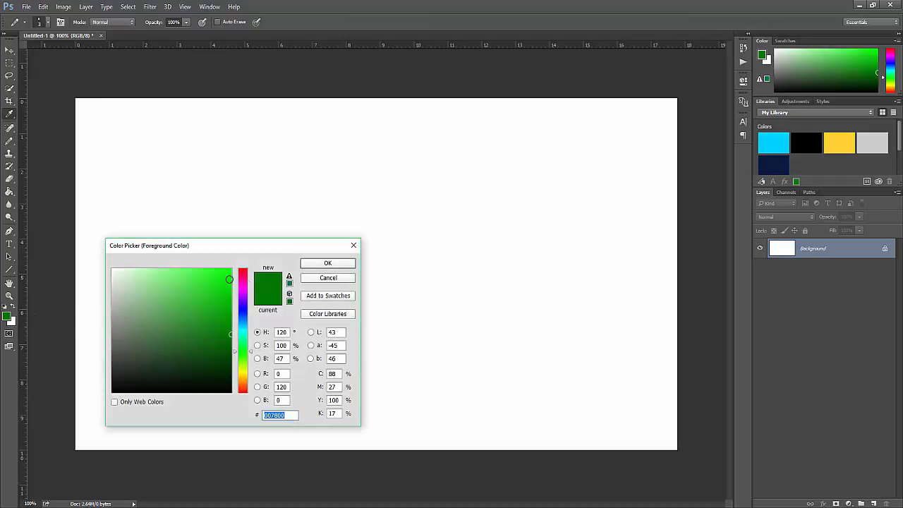
left_click_drag(167, 287, 311, 236)
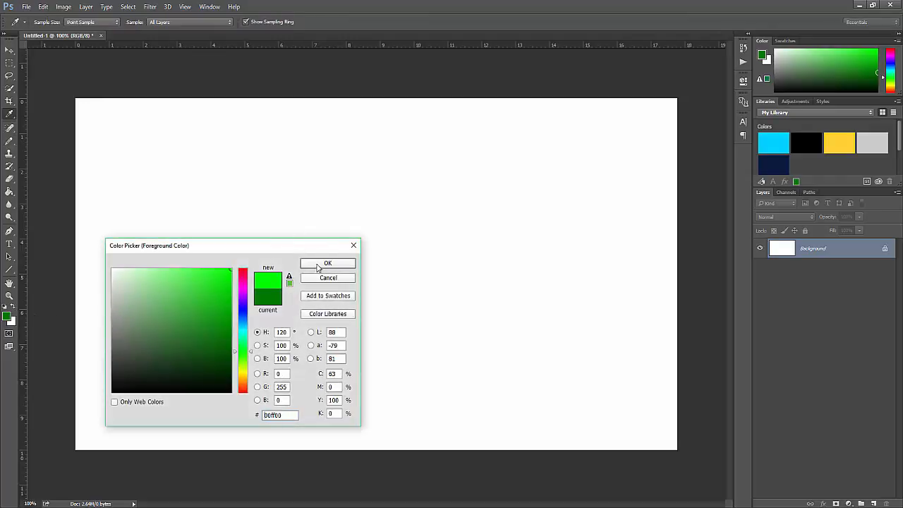
left_click(318, 266)
Step: Paint broad, soft green strokes diagonally across the white background with the 700-pixel Brush tool
right_click(11, 141)
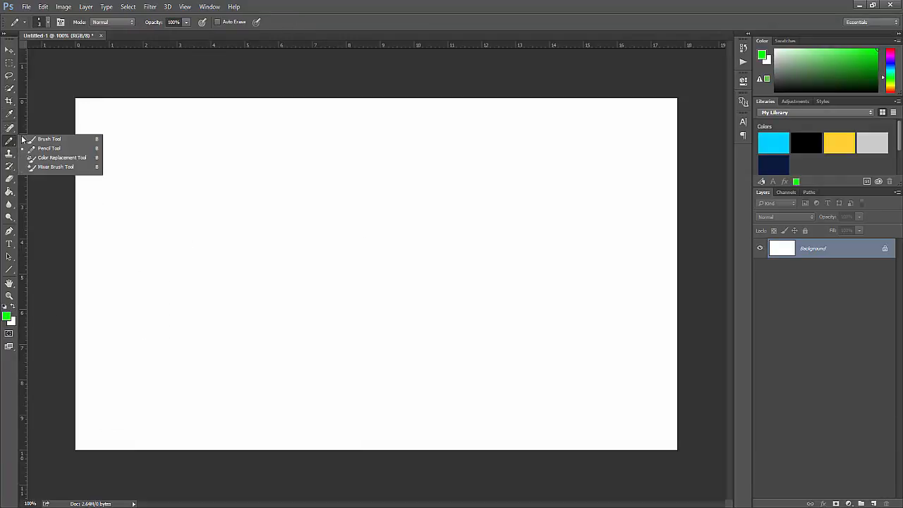
left_click(41, 140)
mouse_move(232, 185)
left_mouse_down()
mouse_move(329, 227)
mouse_move(411, 302)
left_mouse_up()
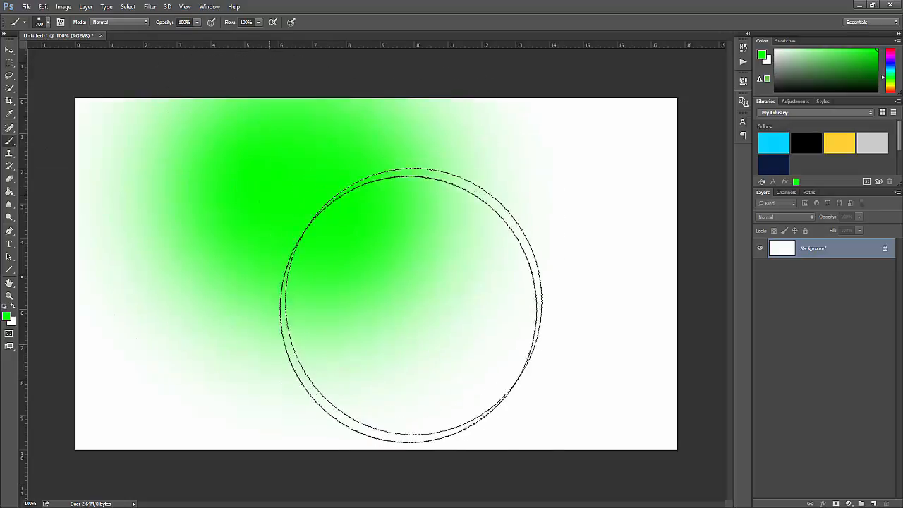
left_click_drag(451, 379, 564, 381)
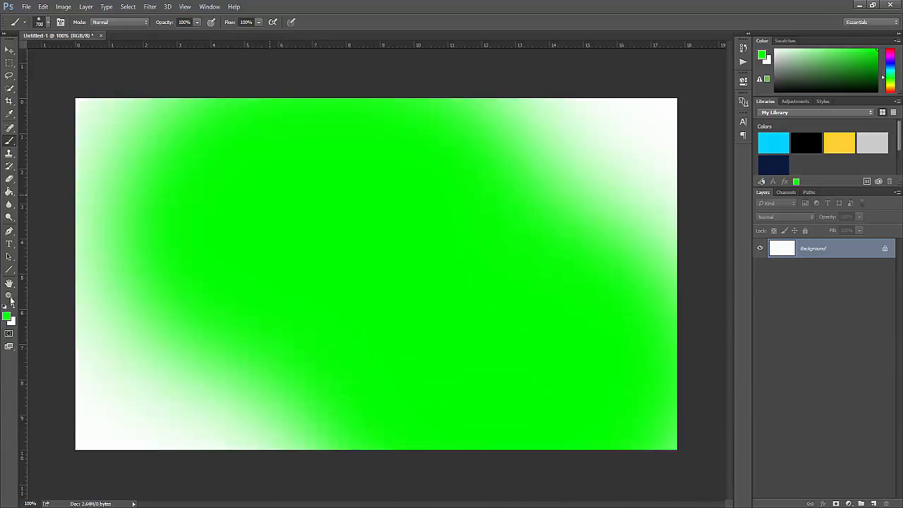
Step: Change the foreground color to blue 1e00ff
left_click(9, 317)
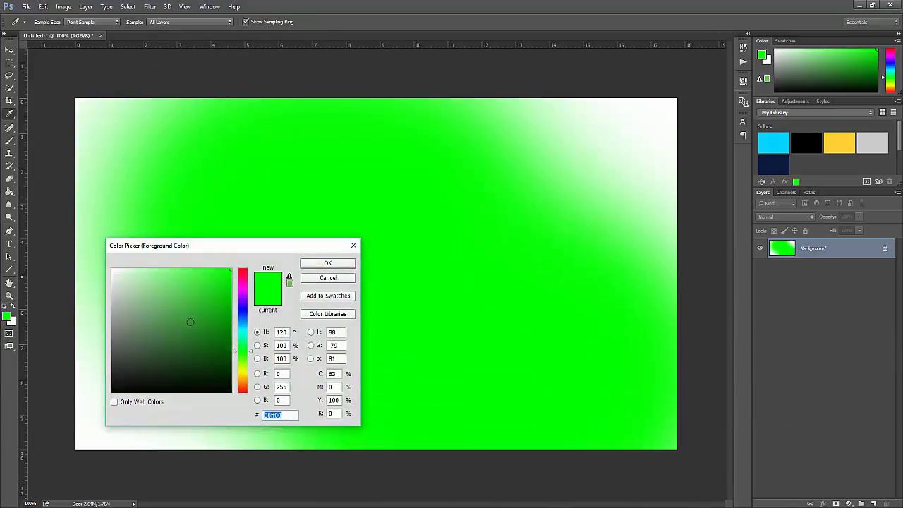
left_click_drag(246, 322, 243, 307)
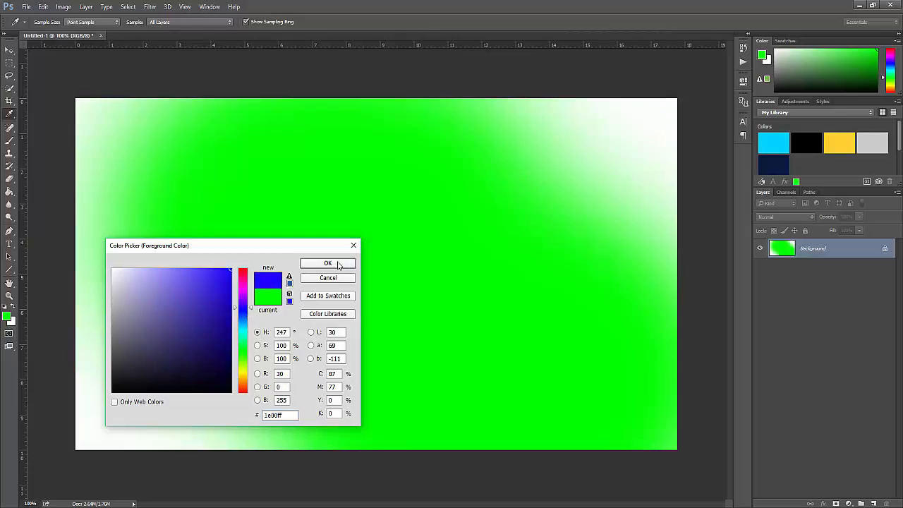
left_click(338, 264)
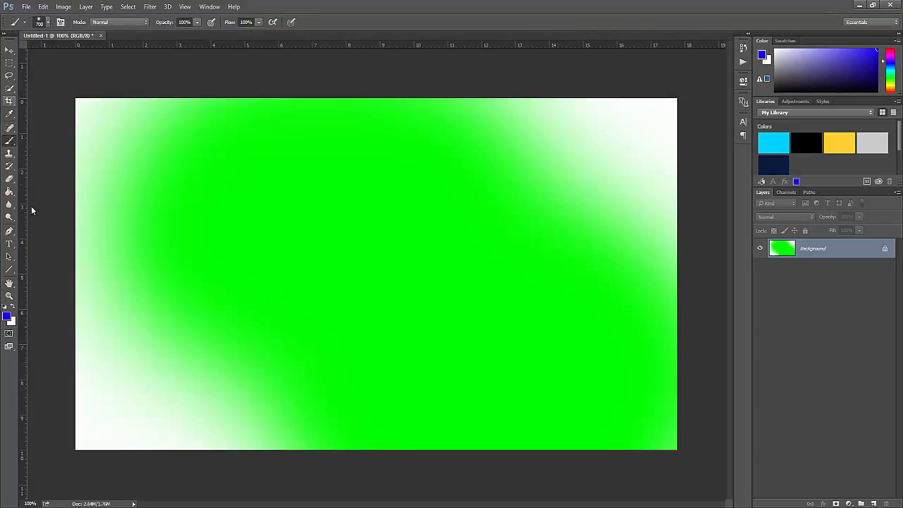
Step: Sample the painted bright green as the foreground color with the Eyedropper tool
left_click(13, 115)
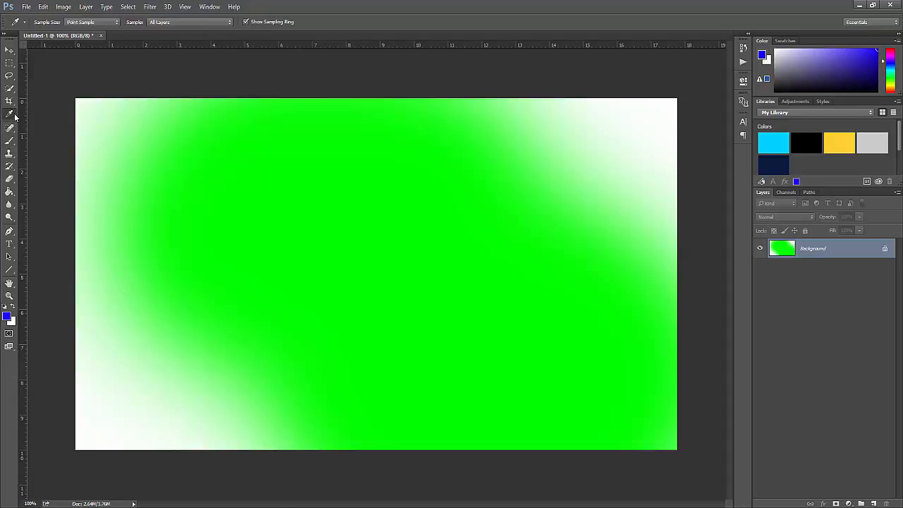
left_click(366, 181)
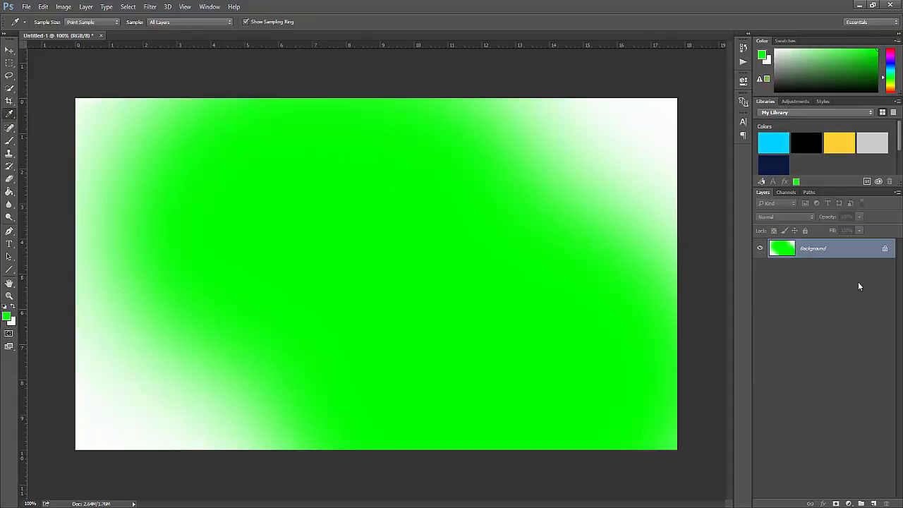
Step: Add an empty layer and delete the painted Background layer
left_click(874, 503)
left_click(886, 269)
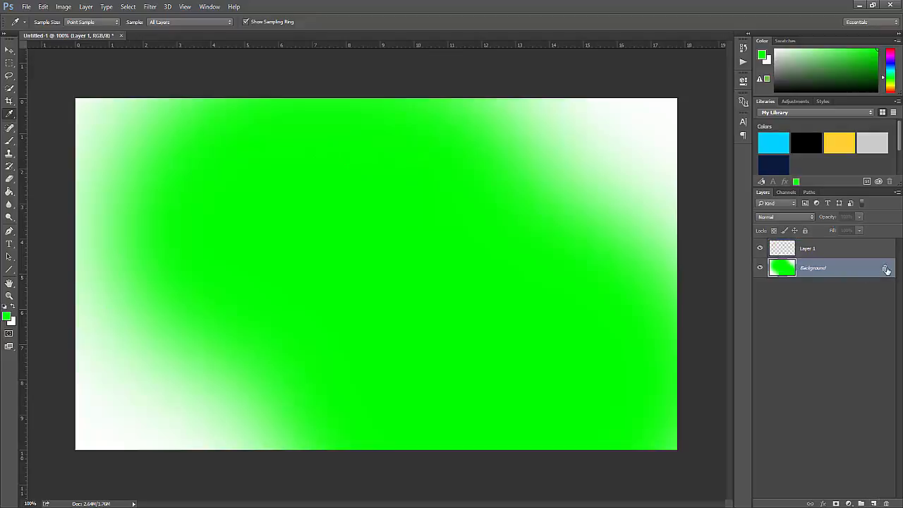
key("Delete")
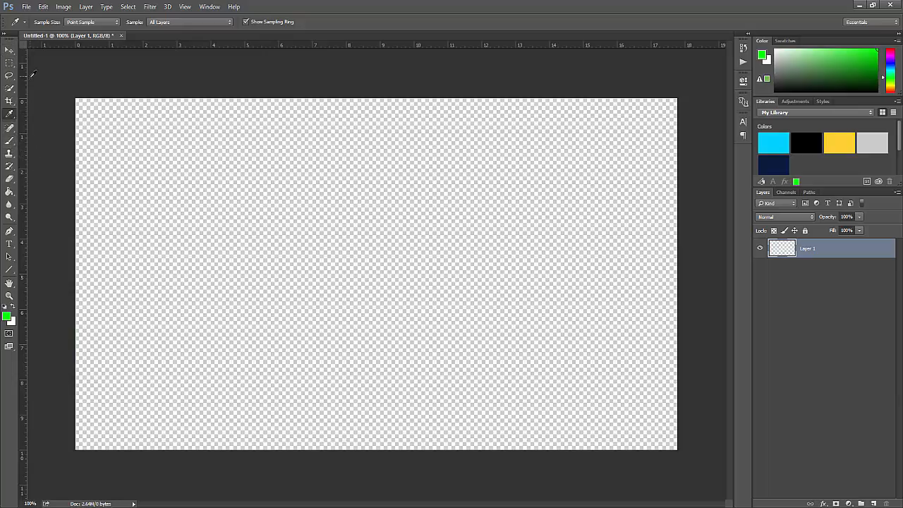
Step: Add another layer and fill it entirely with bright green using the Paint Bucket tool
left_click(10, 179)
left_click(9, 193)
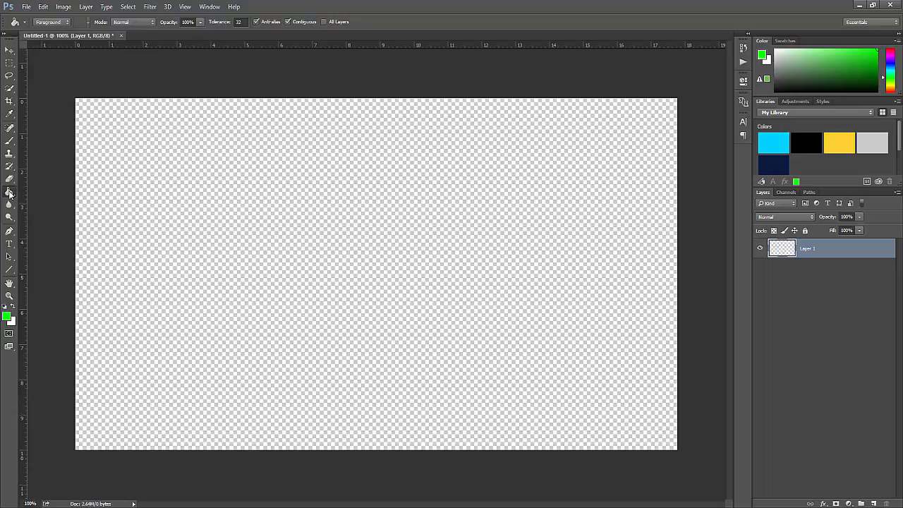
left_click(9, 193)
left_click(38, 201)
left_click(873, 503)
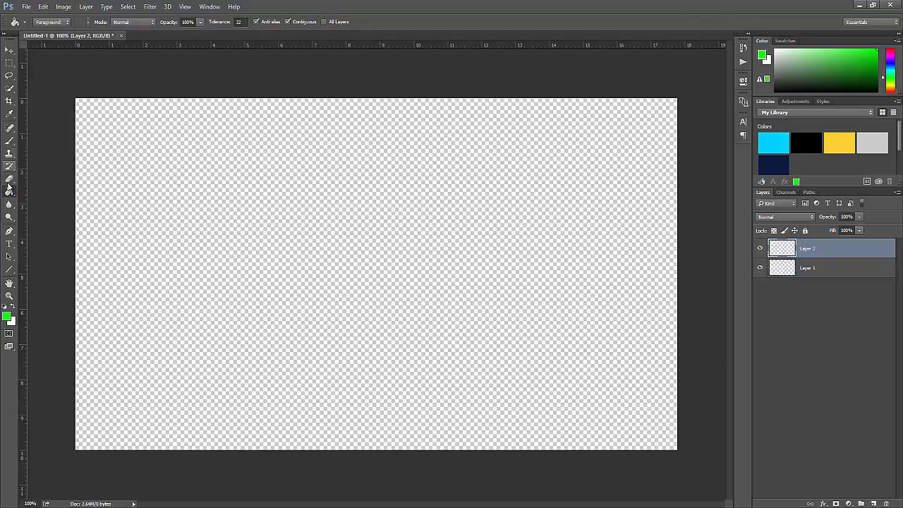
left_click(242, 206)
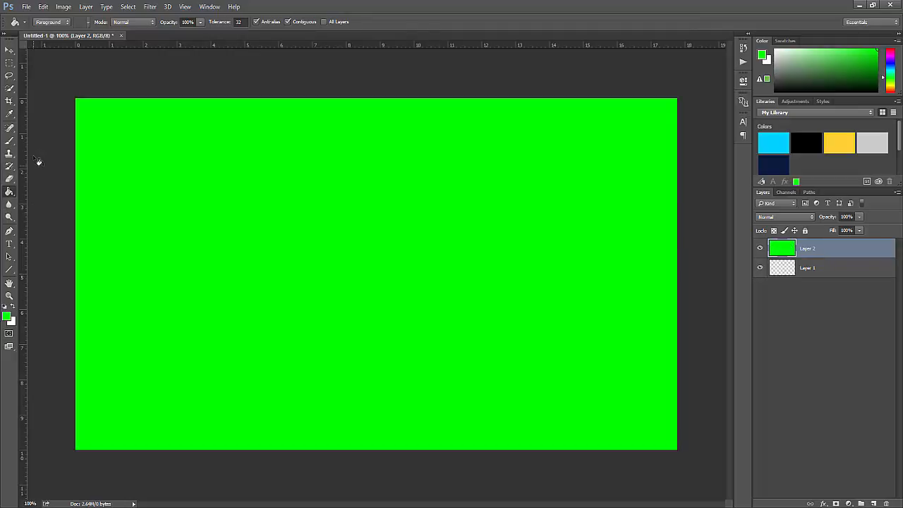
Step: Draw a nearly square marquee selection in the upper-left area, fill it with white on a new layer, and deselect
left_click(8, 63)
left_click(53, 62)
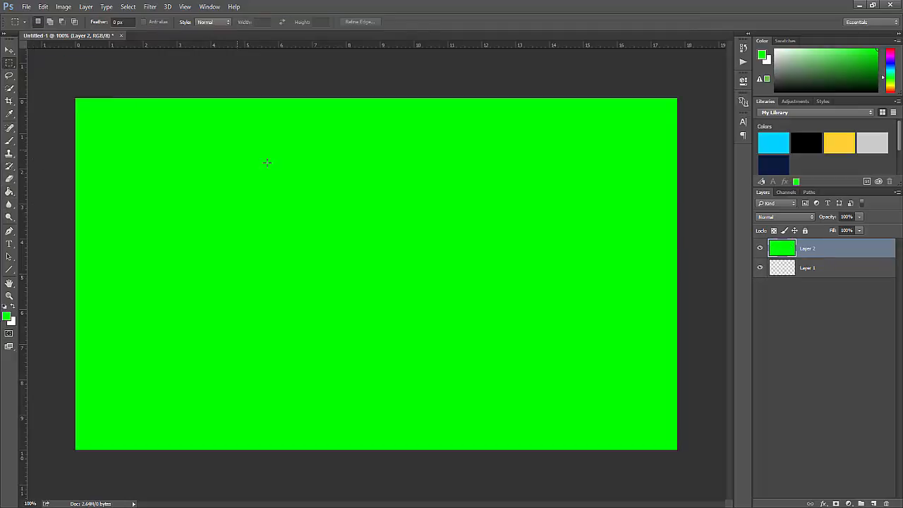
left_click_drag(246, 155, 343, 254)
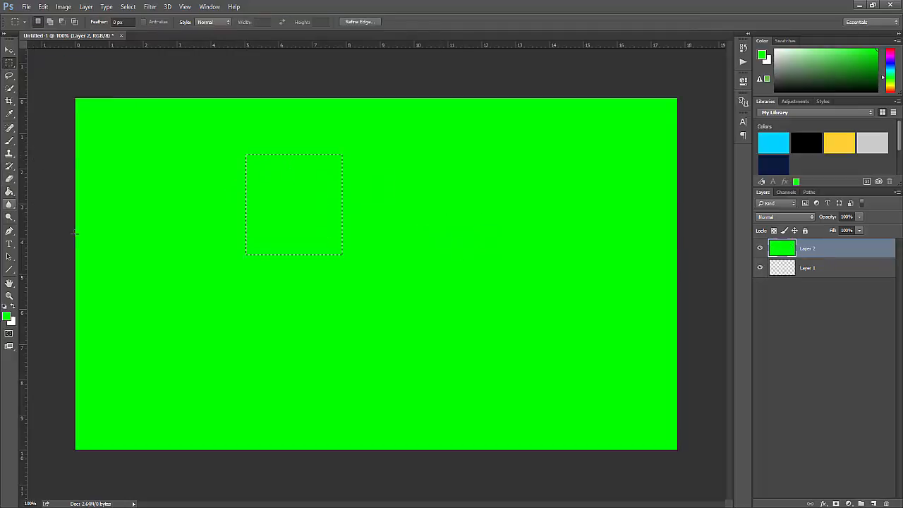
left_click(12, 306)
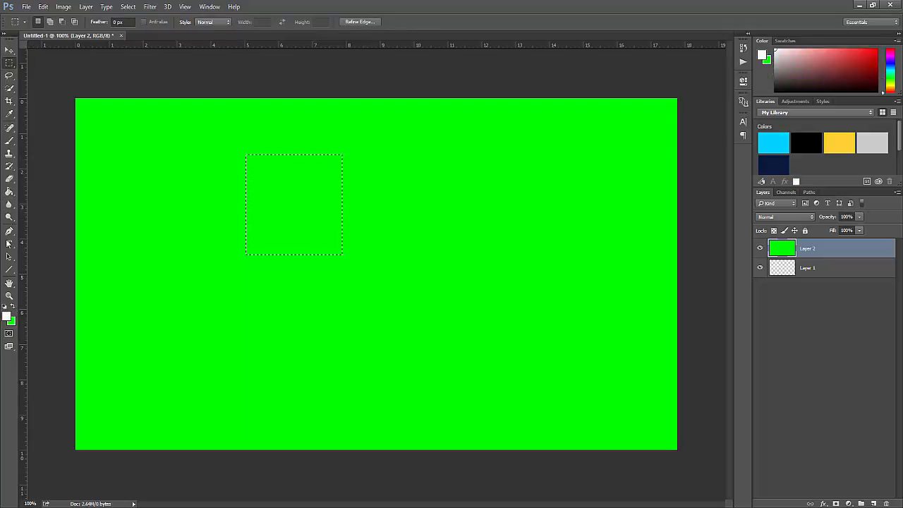
left_click(8, 192)
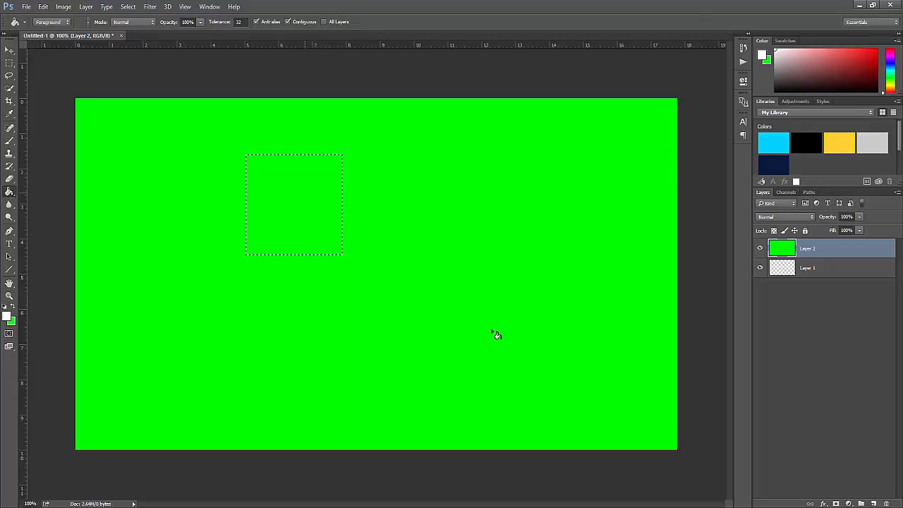
left_click(873, 504)
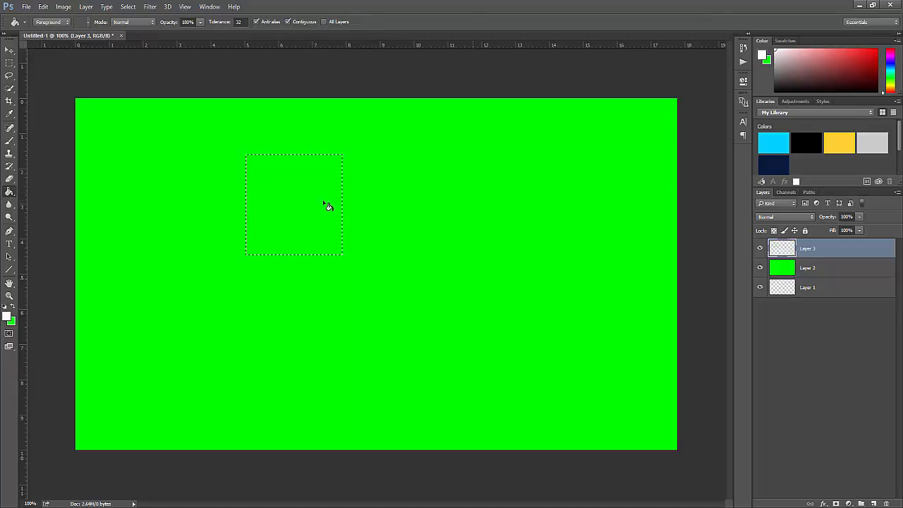
left_click(280, 196)
key("ctrl+d")
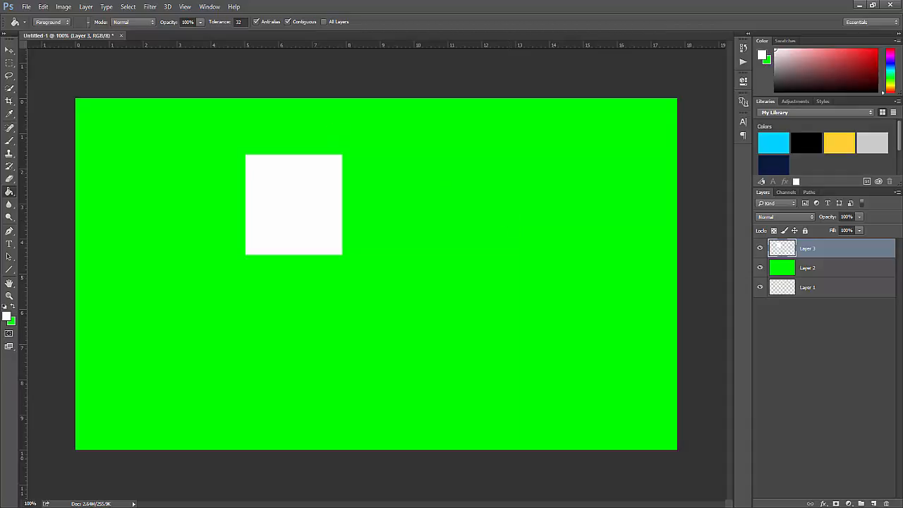
Step: Delete the white square's layer and set up the Gradient tool with the transparent stripes preset
key("Delete")
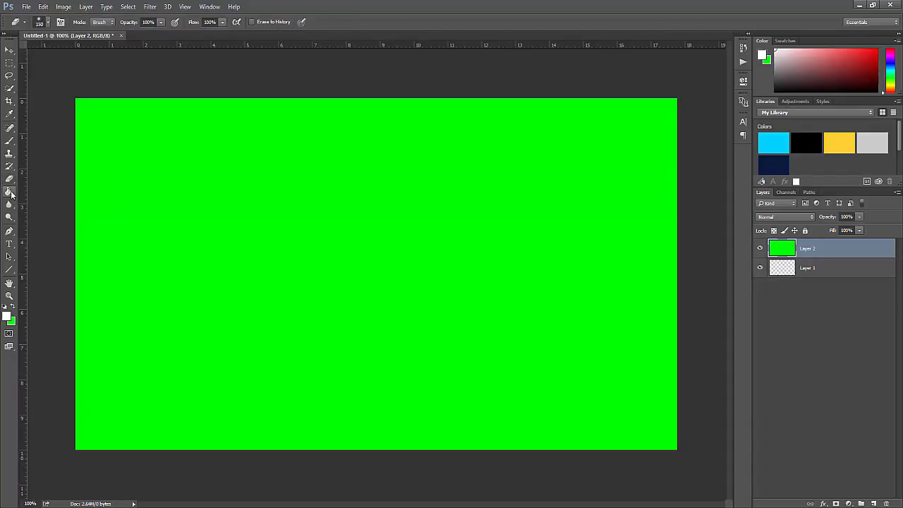
right_click(12, 184)
left_click(10, 179)
left_click(10, 191)
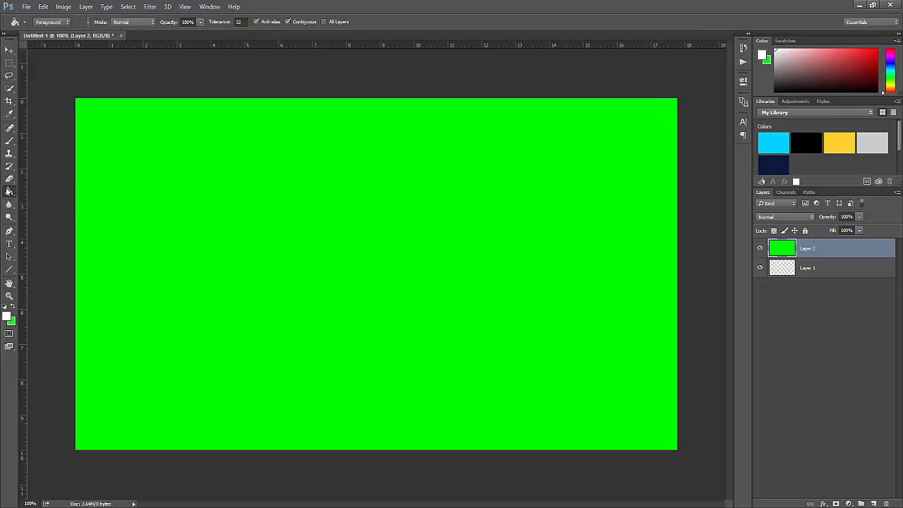
right_click(10, 191)
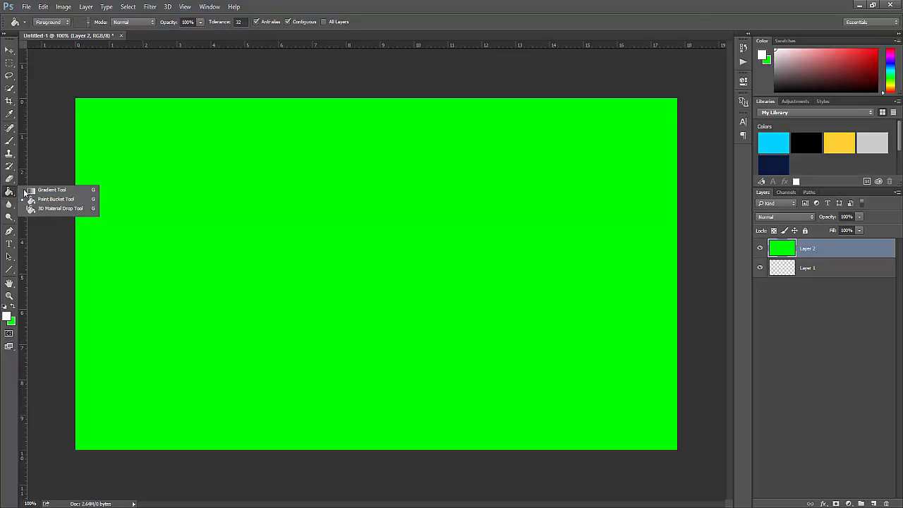
left_click(35, 190)
left_click(69, 22)
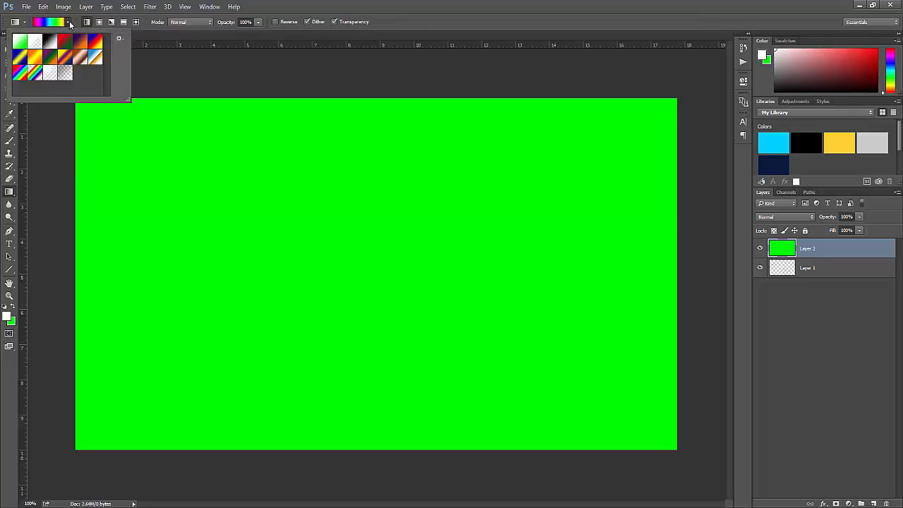
left_click(50, 74)
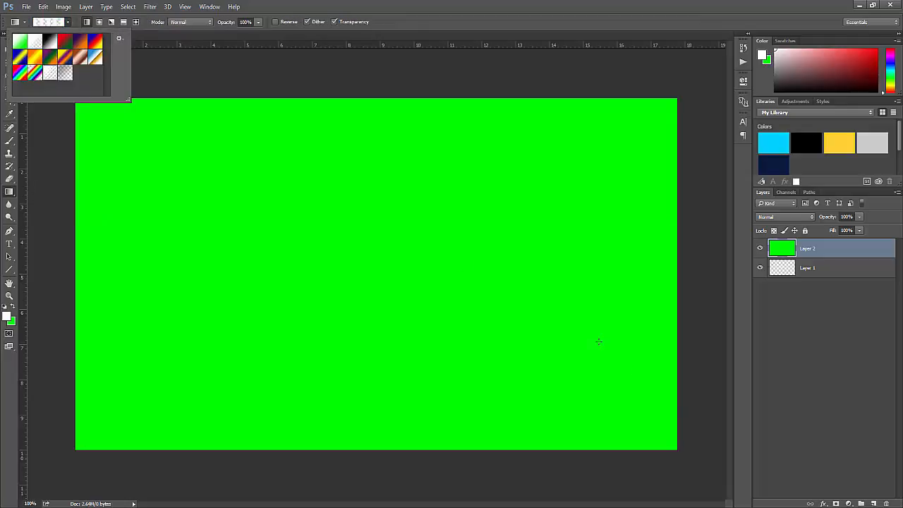
left_click(53, 74)
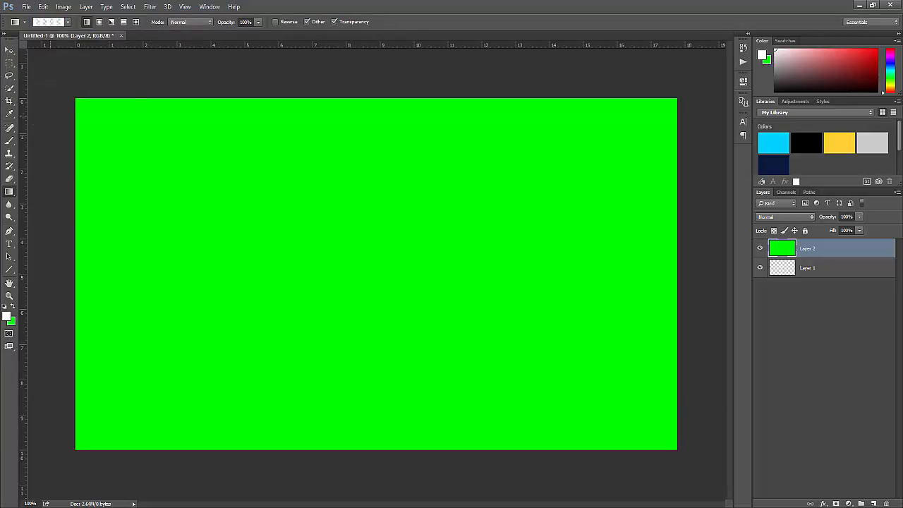
Step: Draw a rectangular marquee selection around the canvas center and add a new layer
left_click(9, 63)
left_click_drag(329, 175, 408, 259)
left_click(874, 504)
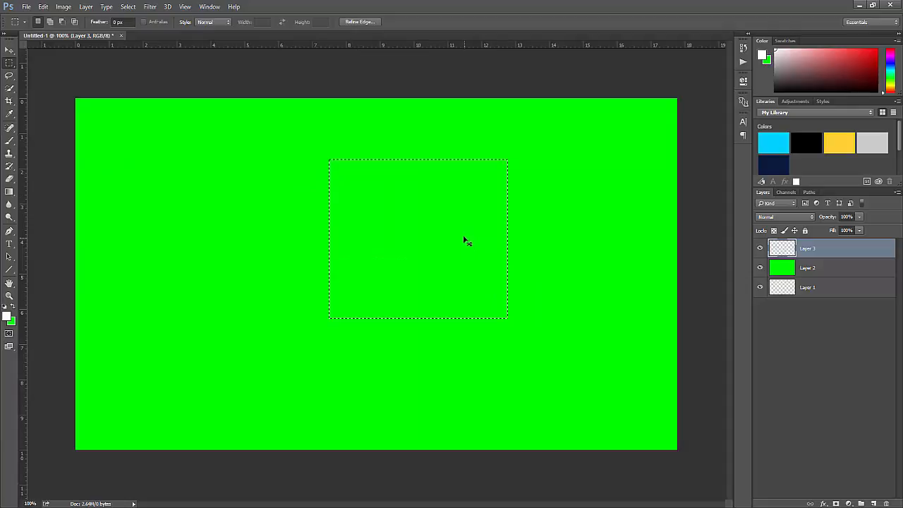
Step: Try overlapping vertical and diagonal white stripe gradients inside the selection, and clear them
left_click(9, 192)
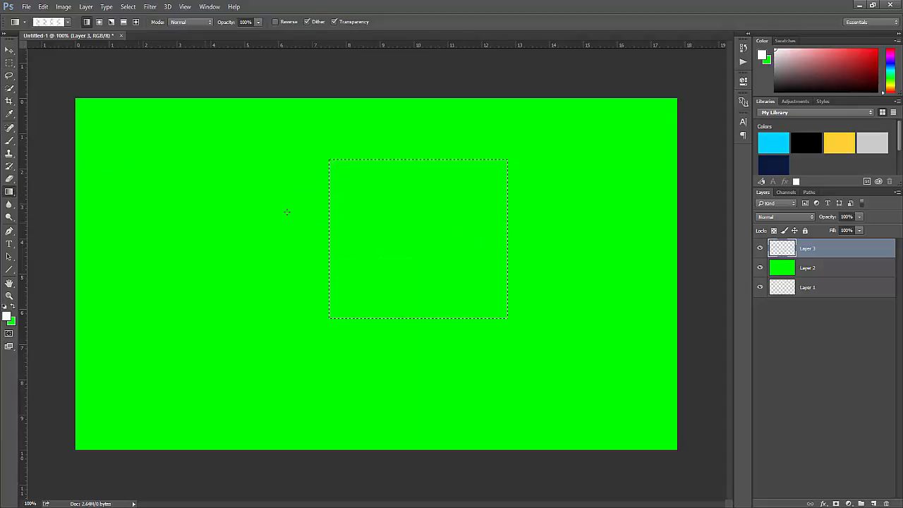
left_click_drag(268, 217, 407, 213)
left_click_drag(571, 103, 426, 321)
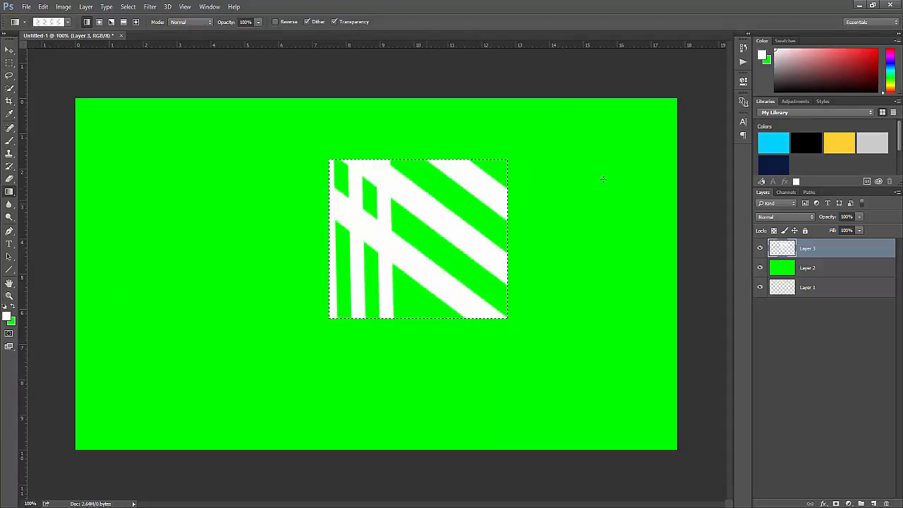
left_click_drag(347, 183, 603, 179)
key("ctrl+z")
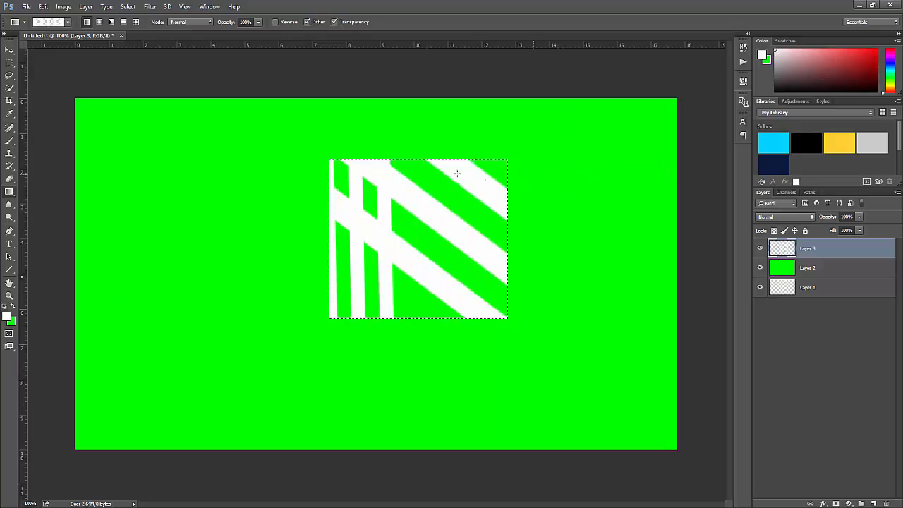
key("Delete")
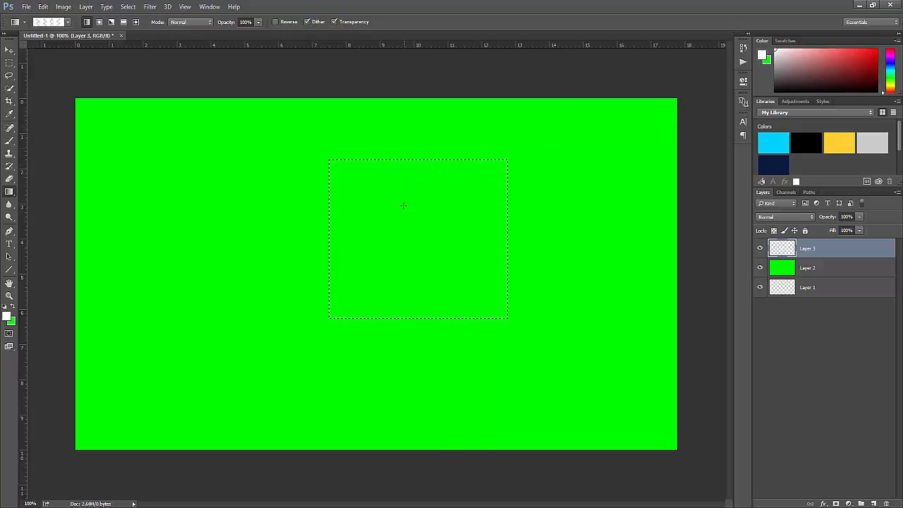
Step: Try horizontal white gradient stripes in the selection, then undo them and deselect
left_click_drag(407, 161, 427, 375)
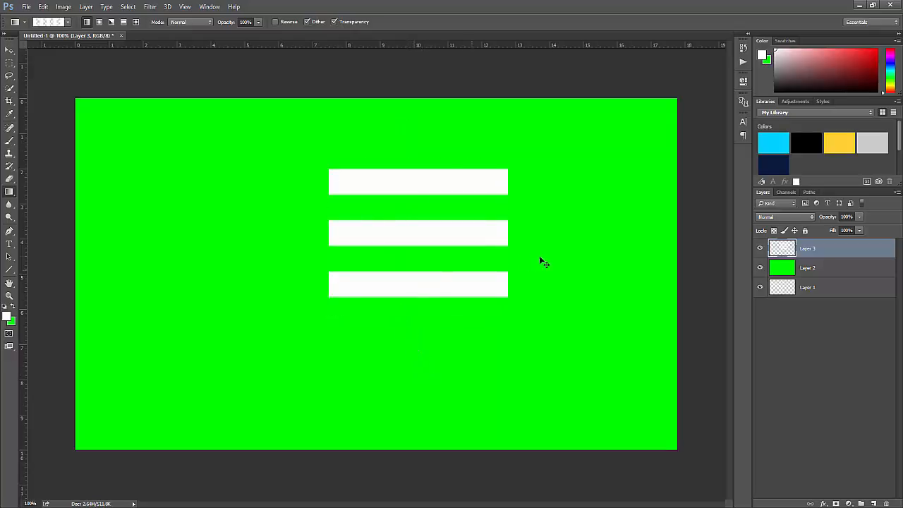
key("ctrl+z")
key("ctrl+d")
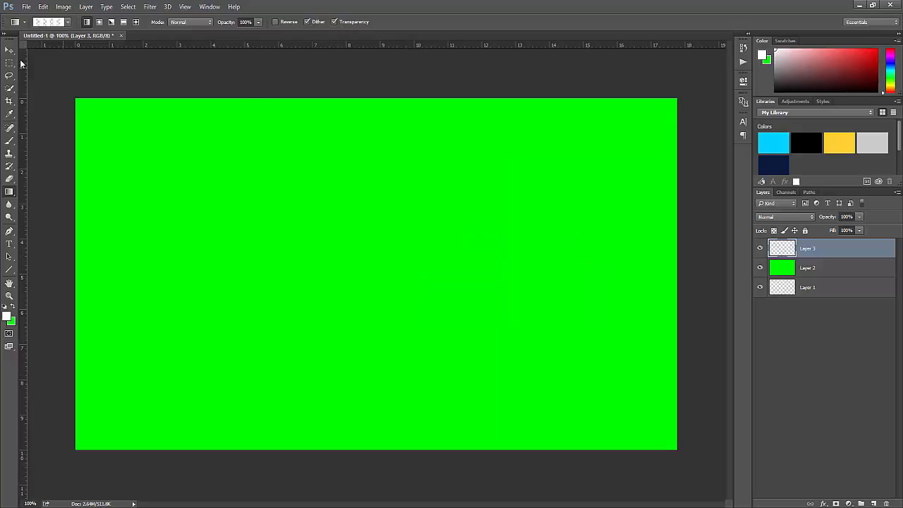
Step: Set the foreground color to red (ff0000) and add another new layer
left_click(8, 315)
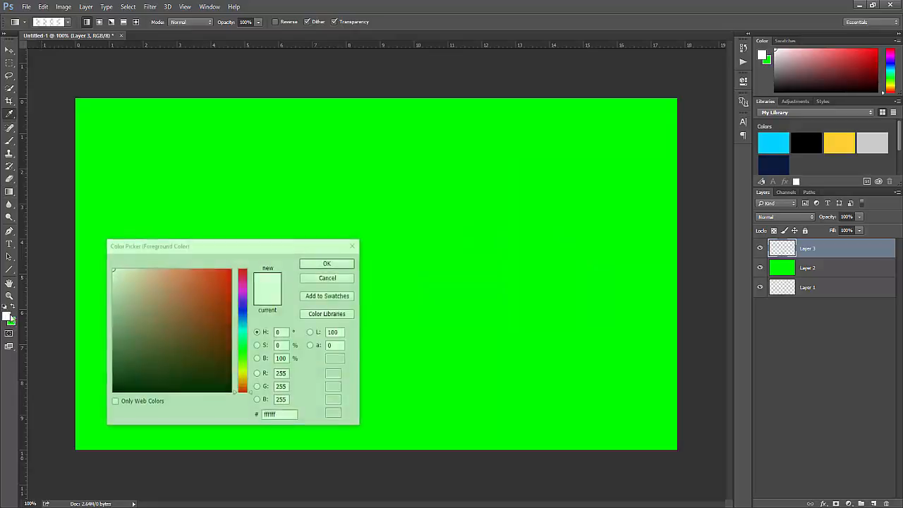
type("ff0000")
key("Return")
key("ctrl+shift+alt+n")
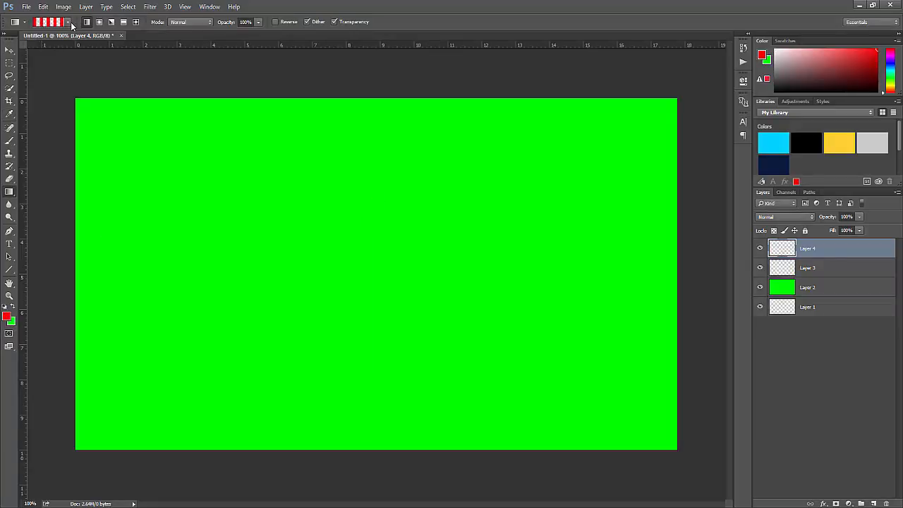
Step: Choose the foreground-to-background gradient preset and try a horizontal red-to-green gradient on the new layer, undoing the fill
left_click(70, 23)
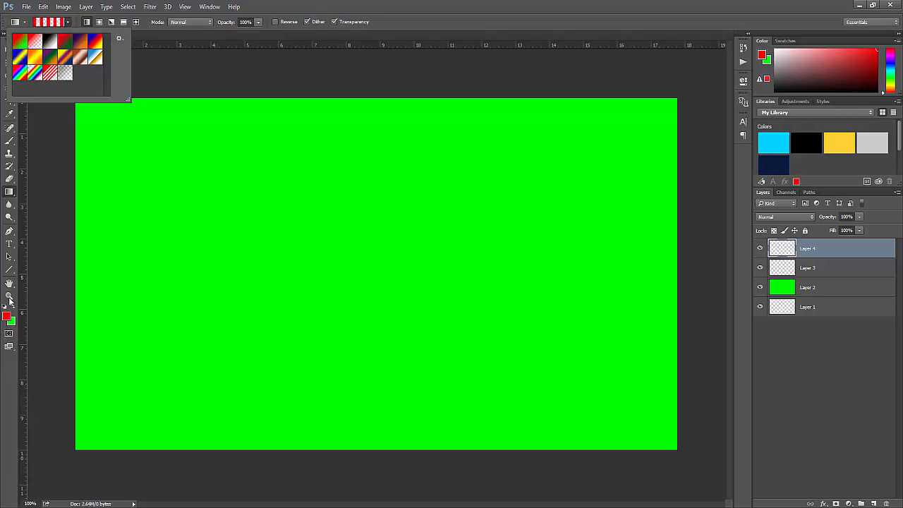
left_click(24, 45)
left_click_drag(271, 199, 515, 201)
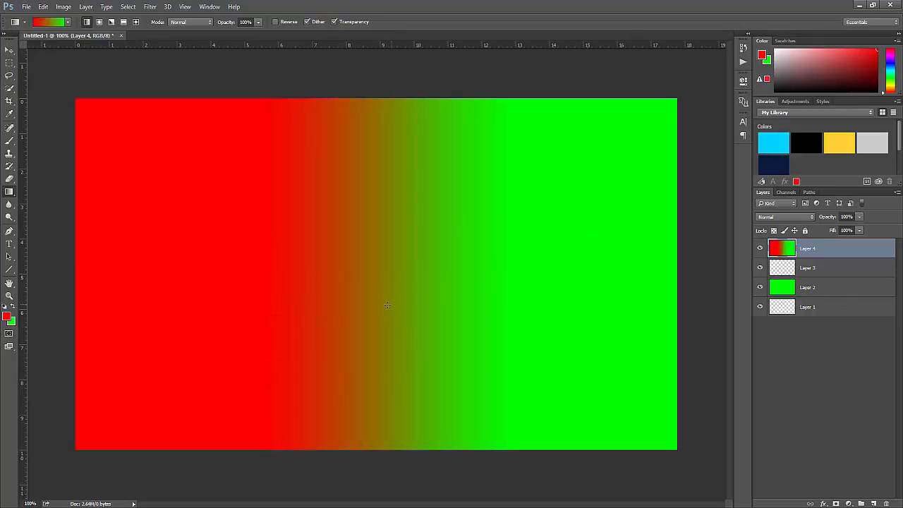
key("ctrl+z")
Step: Delete the solid green layer and the topmost empty layer
left_click(794, 268)
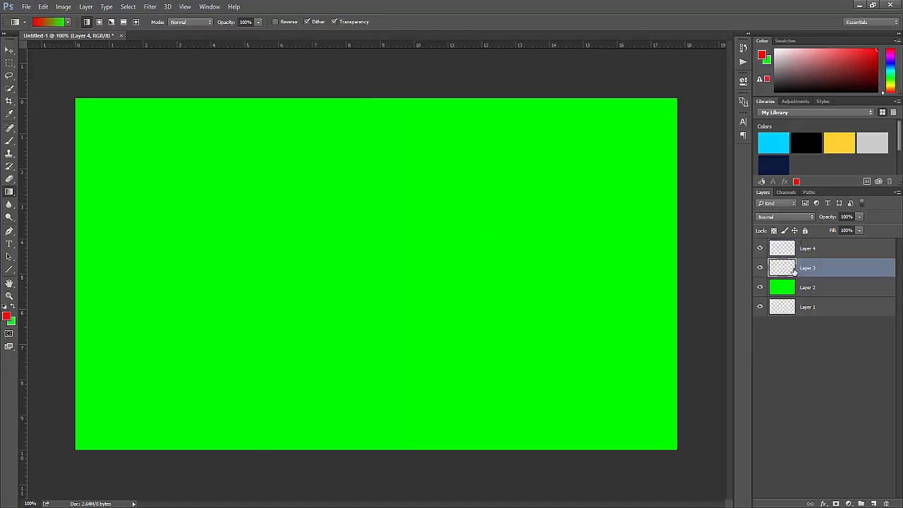
left_click(811, 287)
key("Delete")
left_click(806, 253)
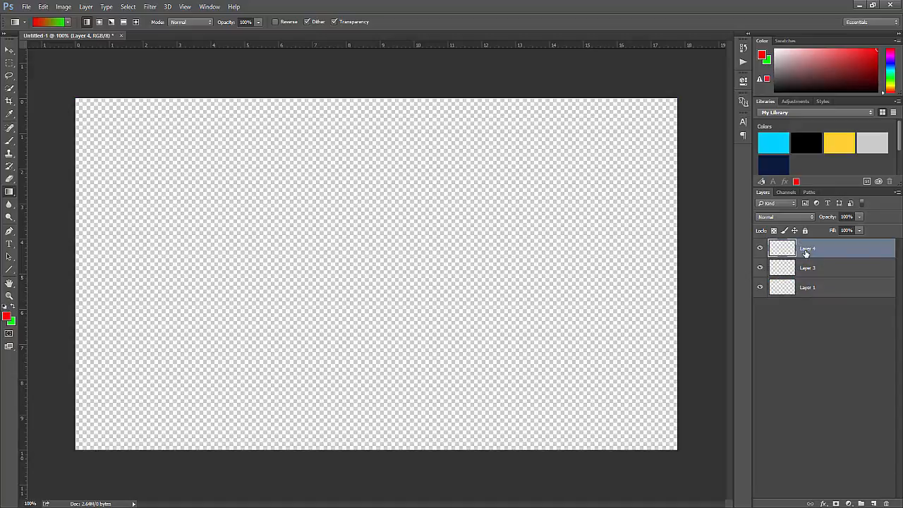
key("Delete")
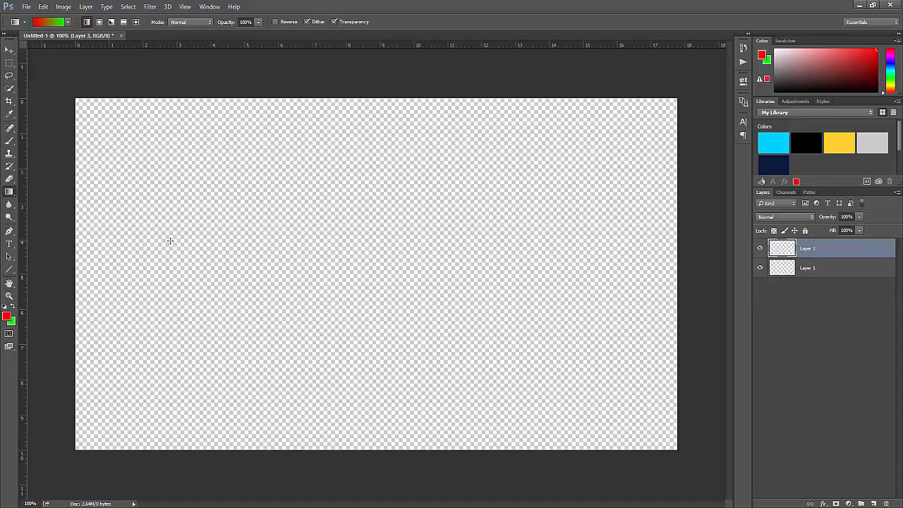
Step: Try red-to-green gradients toward the left edge, across the upper-left corner and toward the right edge, undoing each one
left_click_drag(402, 244, 76, 244)
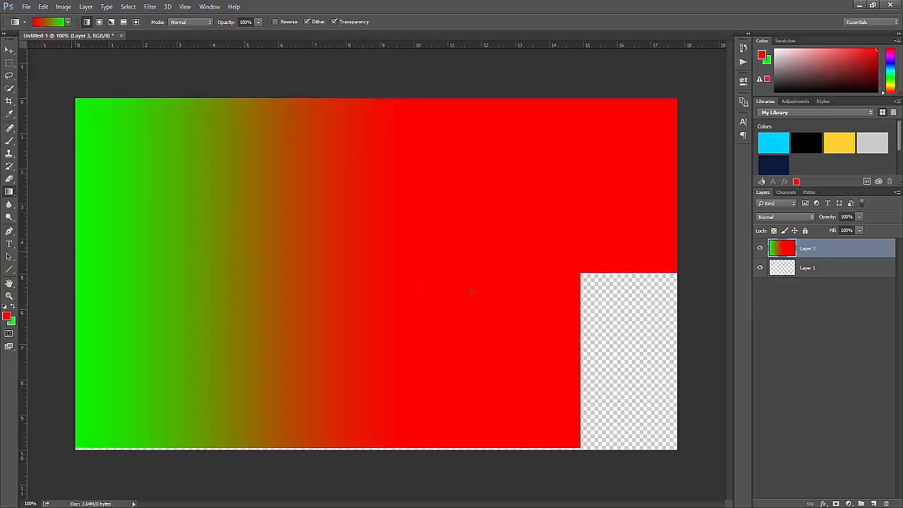
key("ctrl+z")
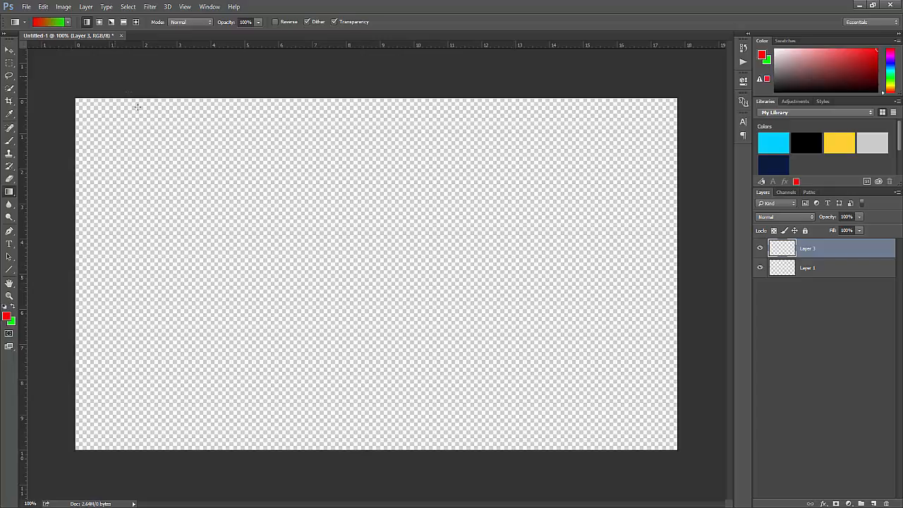
left_click_drag(117, 76, 179, 142)
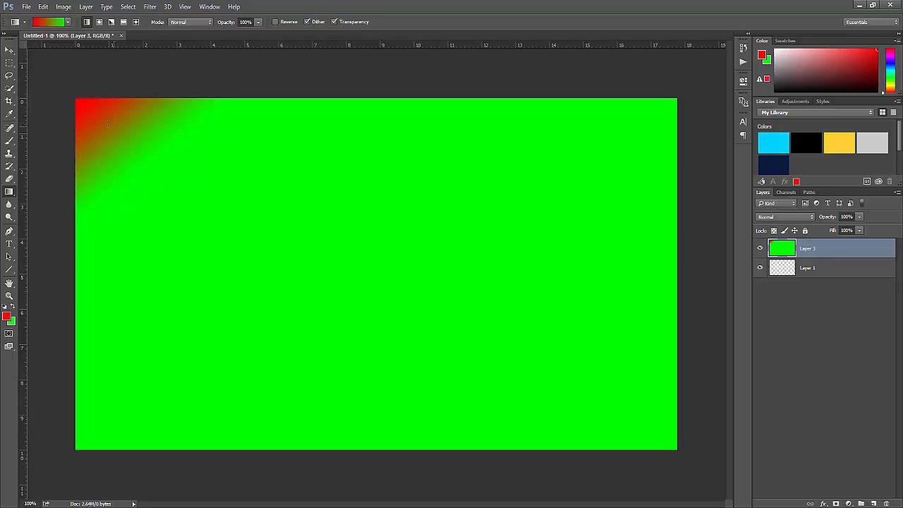
key("ctrl+z")
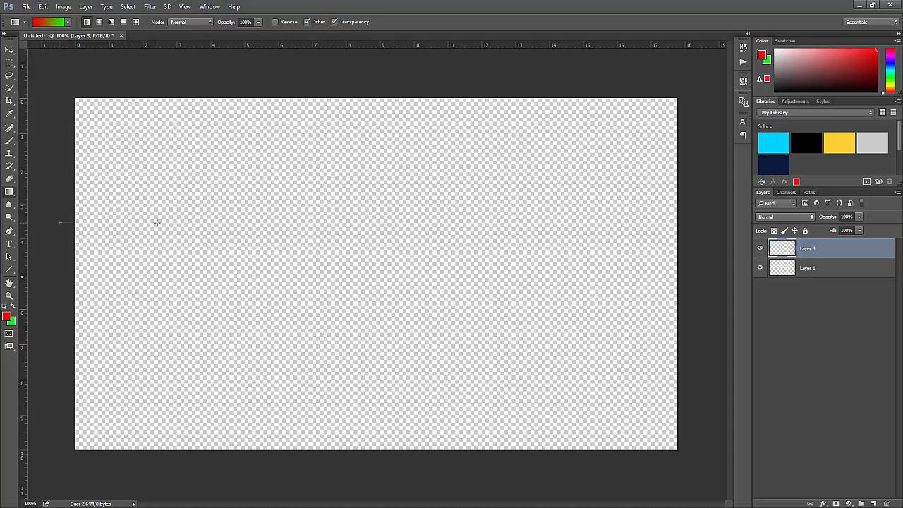
left_click_drag(156, 223, 708, 223)
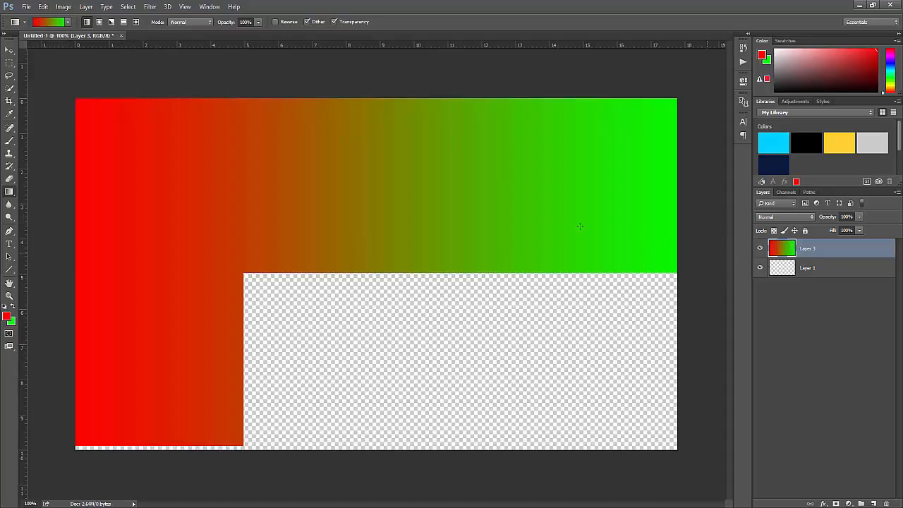
key("ctrl+z")
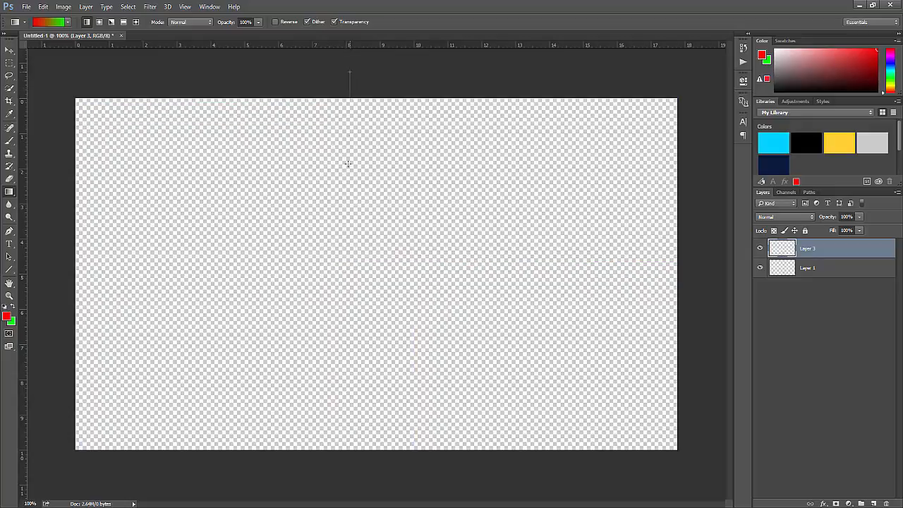
Step: Apply a vertical red-to-green gradient along the canvas's upper edge and delete its layer
mouse_move(348, 163)
left_mouse_down()
mouse_move(317, 487)
mouse_move(309, 254)
mouse_move(346, 155)
mouse_move(356, 173)
left_mouse_up()
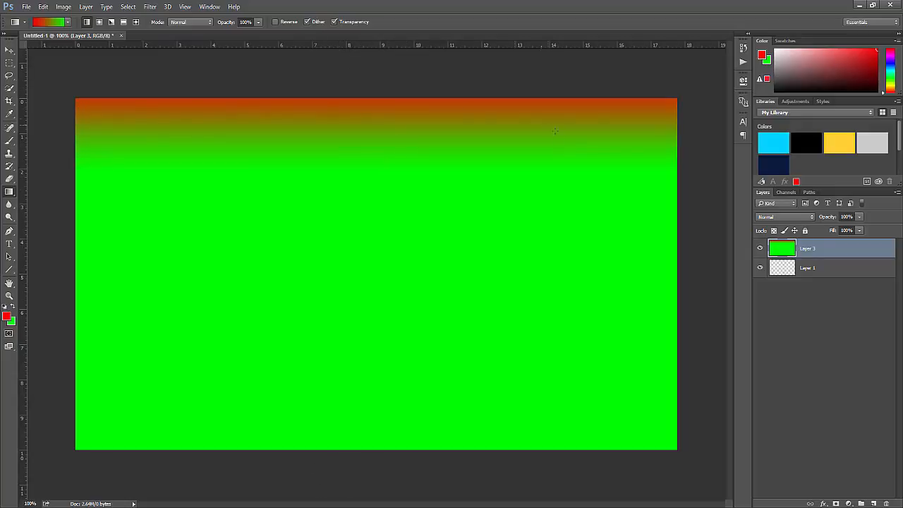
key("Delete")
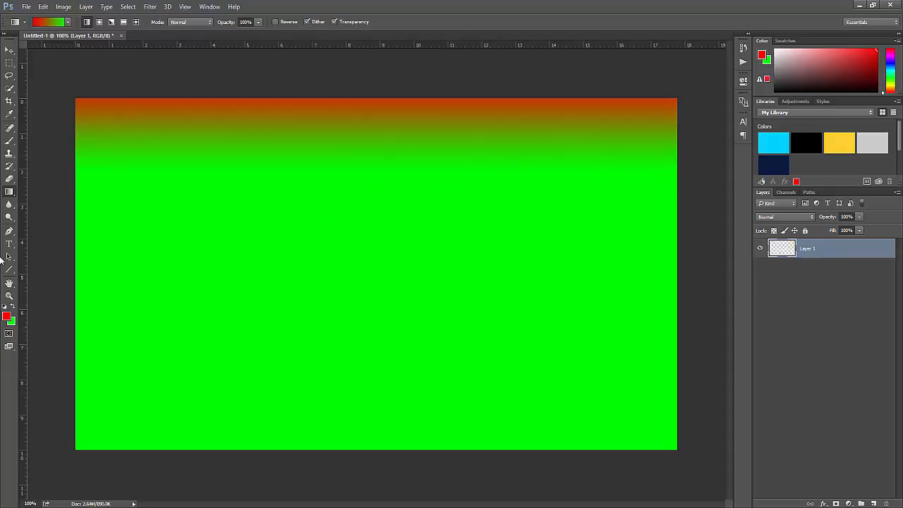
Step: Fill the remaining layer entirely with red using the Paint Bucket tool
key("p")
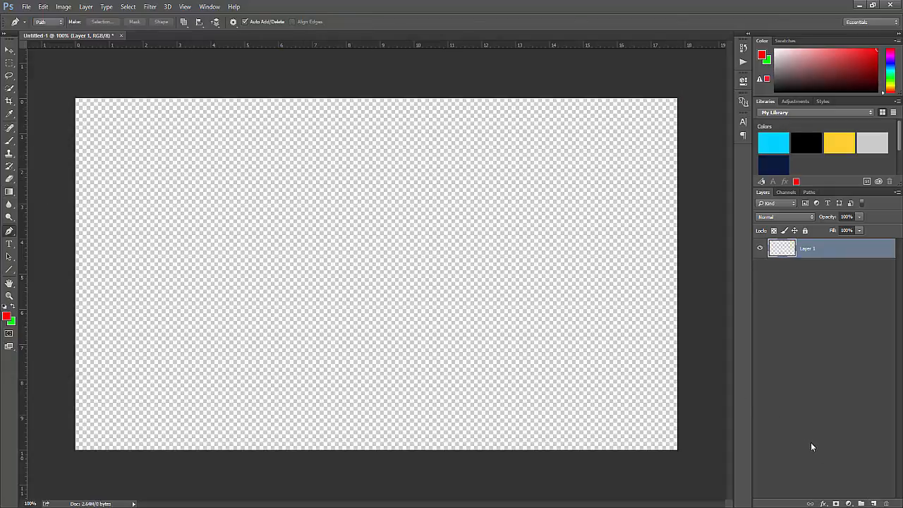
left_click(10, 178)
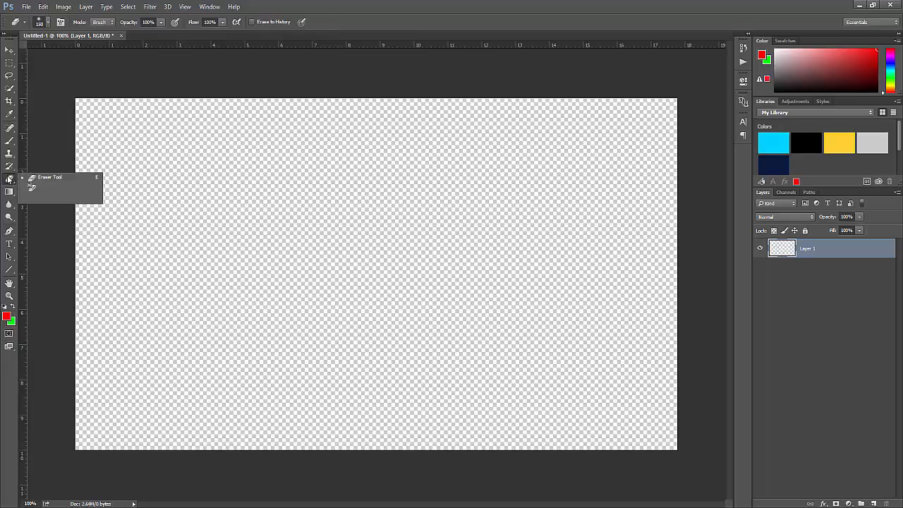
left_click(9, 191)
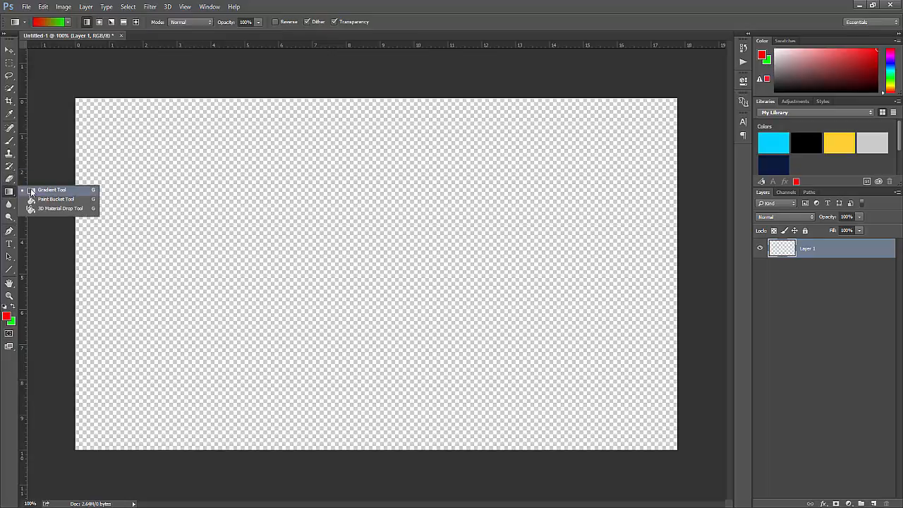
left_click(9, 191)
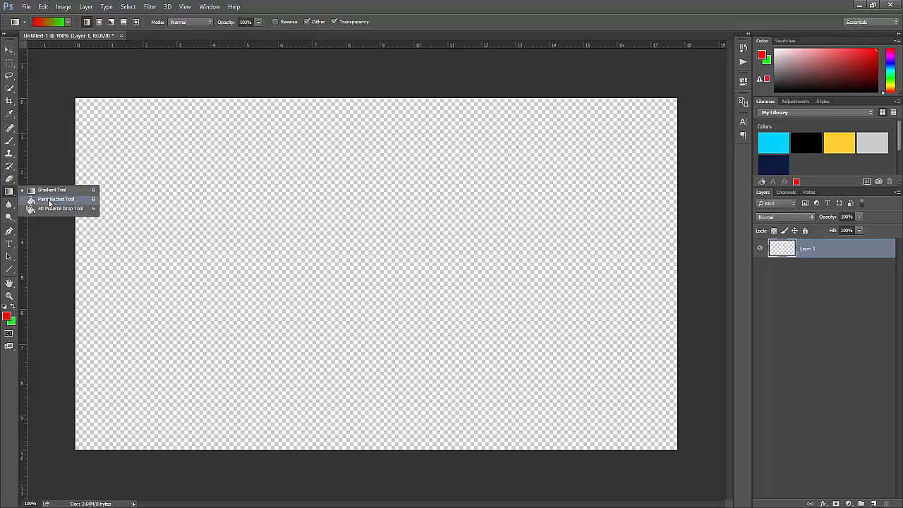
left_click(49, 203)
left_click(346, 208)
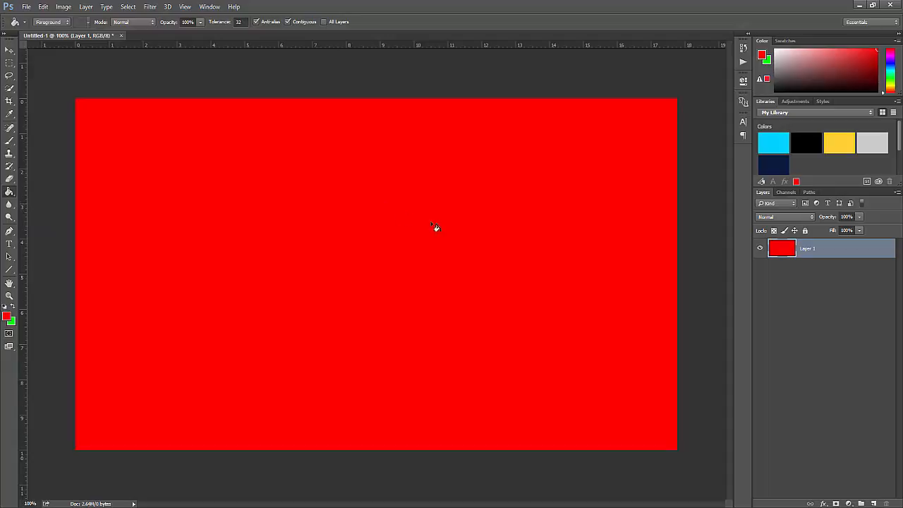
Step: Swap the foreground and background colours and add the green text CRYNZIC in the canvas's upper-left area with the Type tool
left_click(10, 244)
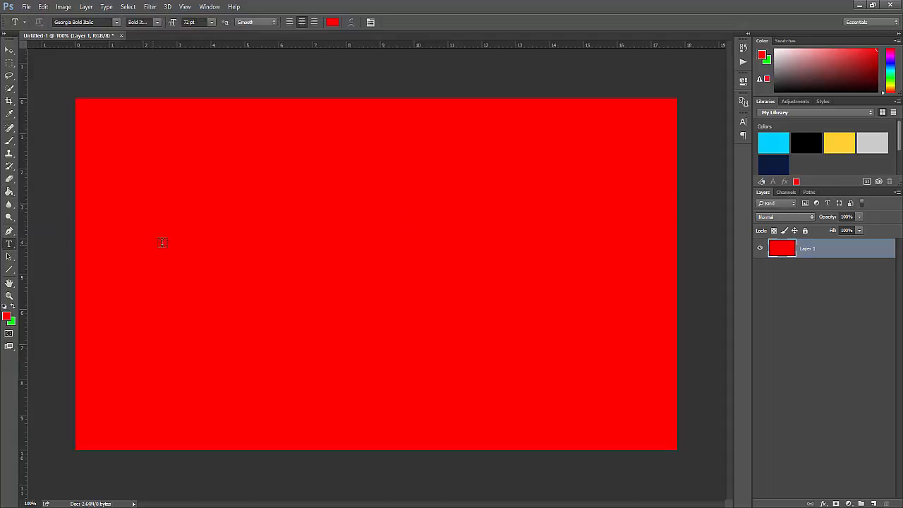
left_click(254, 203)
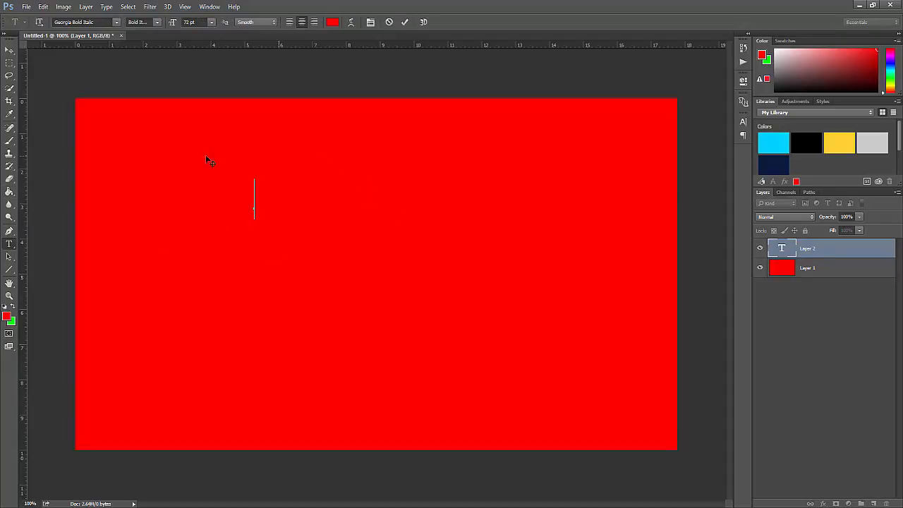
left_click(13, 306)
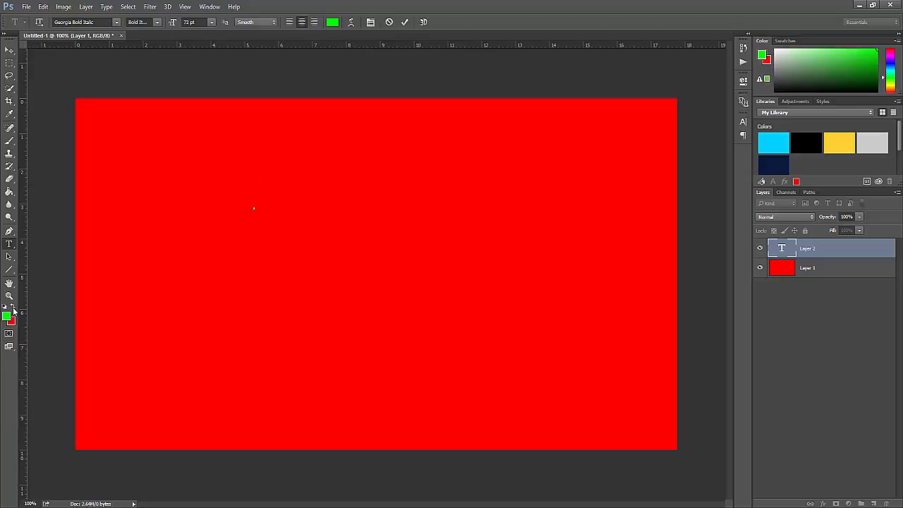
type("CRYNZIC")
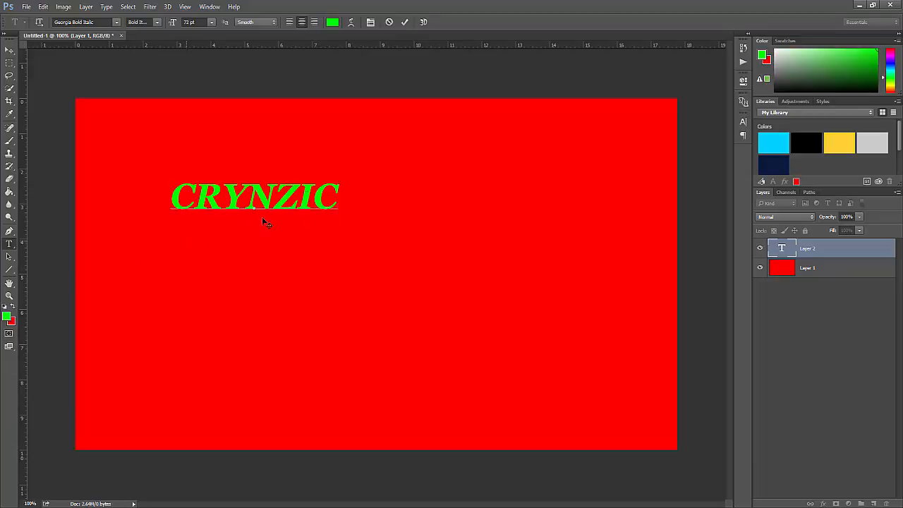
Step: Warp the whole CRYNZIC text with the Arc style at bend +29, horizontal distortion +59 and vertical distortion -15
key("ctrl+a")
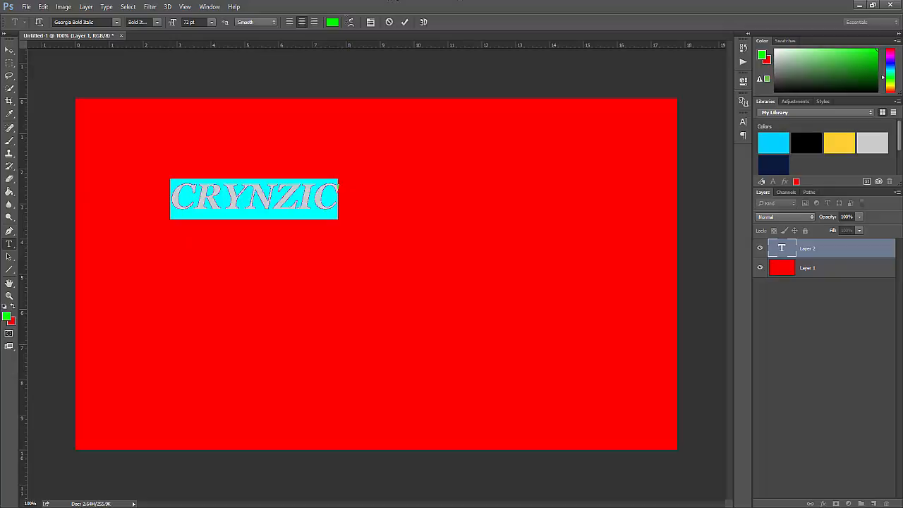
left_click(350, 21)
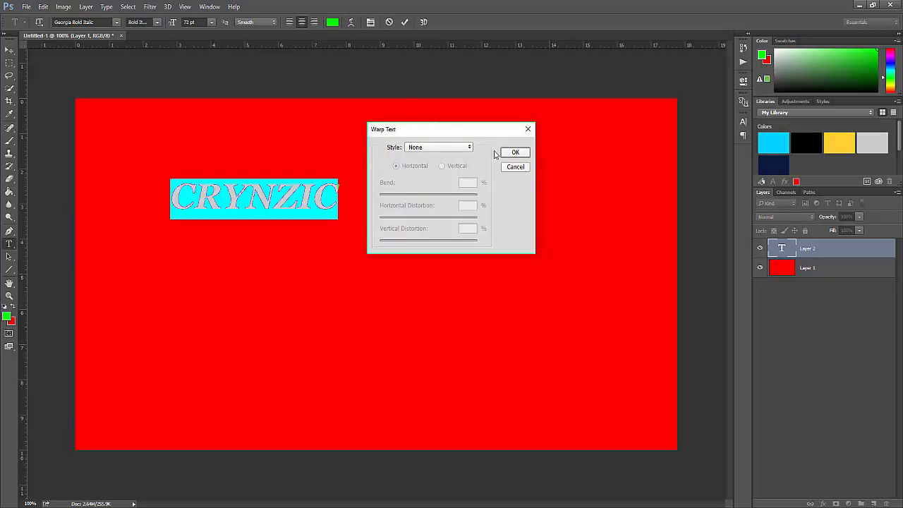
left_click(447, 148)
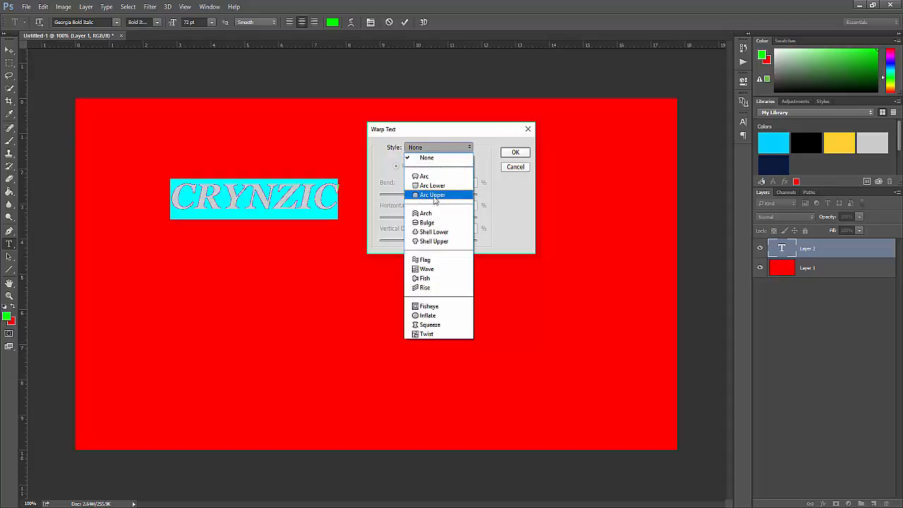
left_click(425, 176)
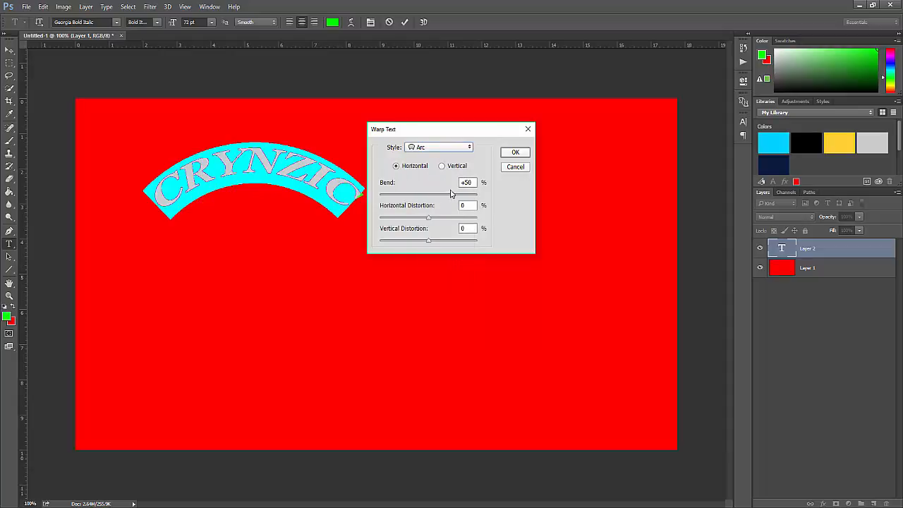
left_click_drag(452, 194, 457, 223)
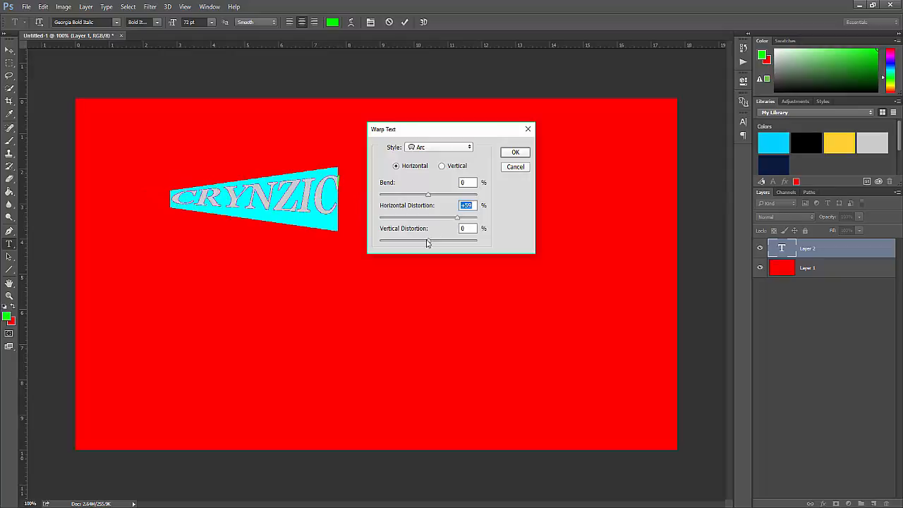
mouse_move(427, 243)
left_mouse_down()
mouse_move(443, 244)
mouse_move(421, 241)
left_mouse_up()
left_click_drag(428, 194, 432, 195)
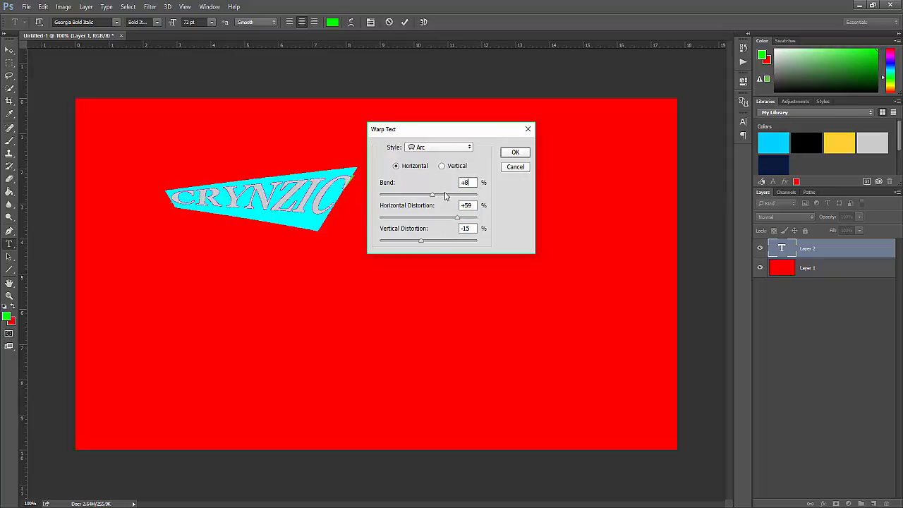
Step: Try the Fisheye and Fish warp styles on the text and apply the Flag style
left_click(437, 148)
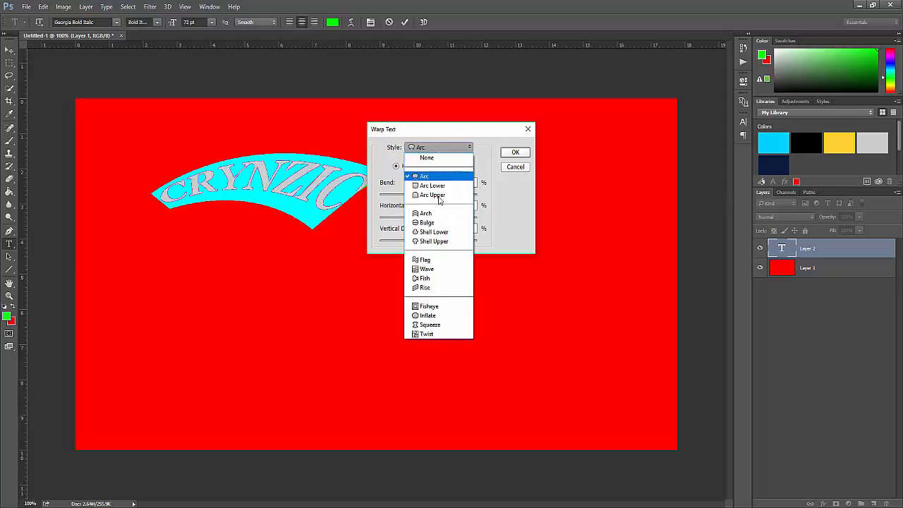
left_click(428, 306)
left_click(435, 149)
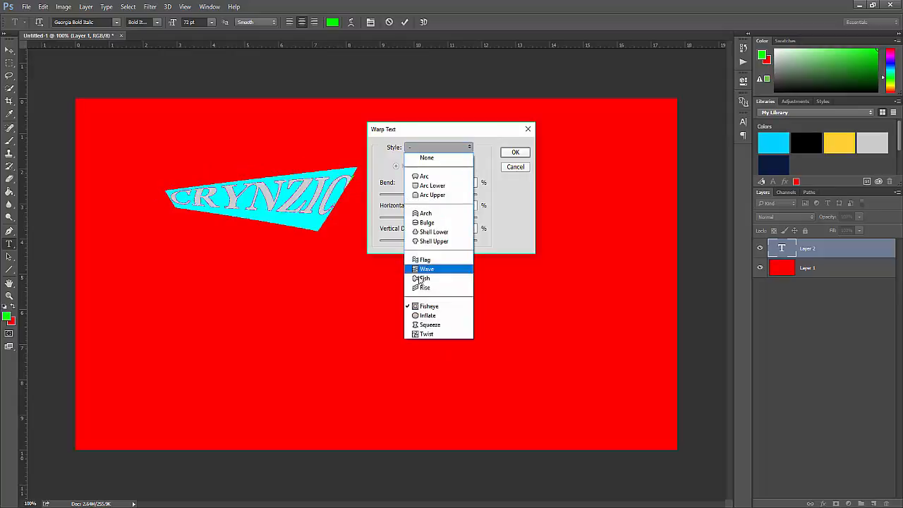
left_click(424, 278)
left_click(434, 147)
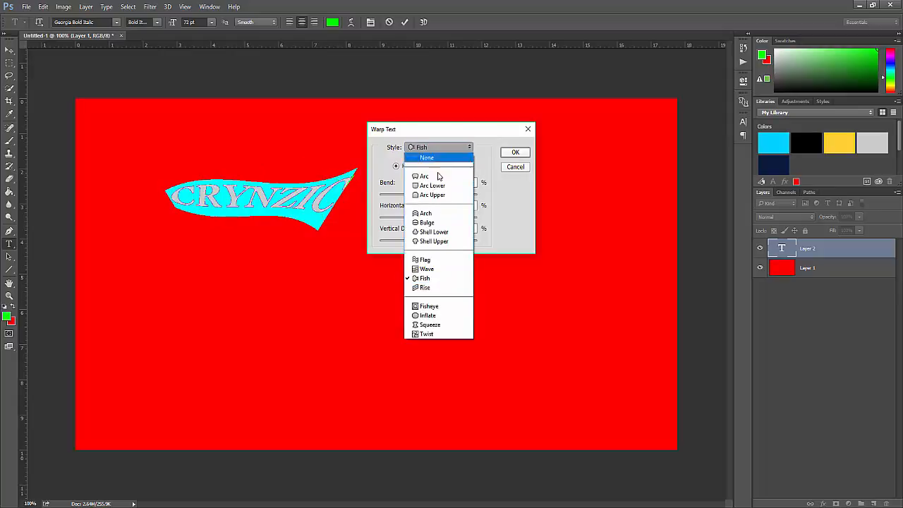
left_click(425, 259)
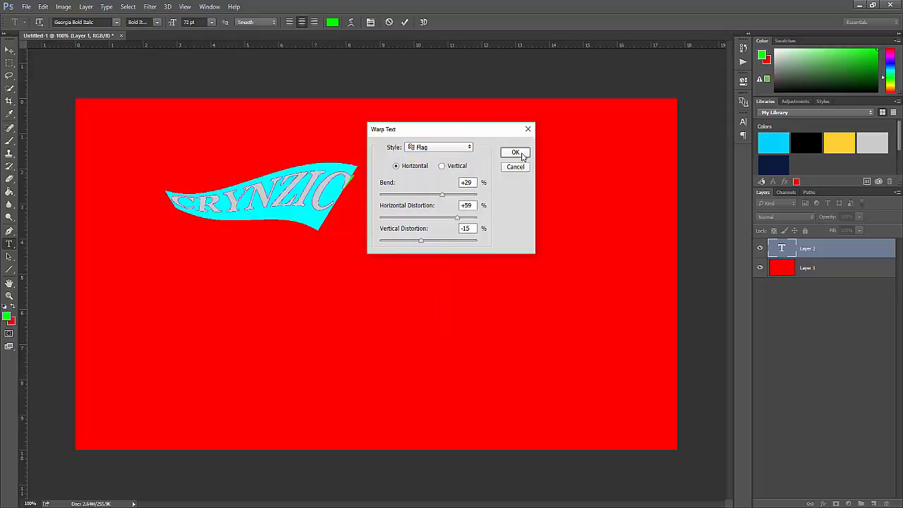
left_click(520, 152)
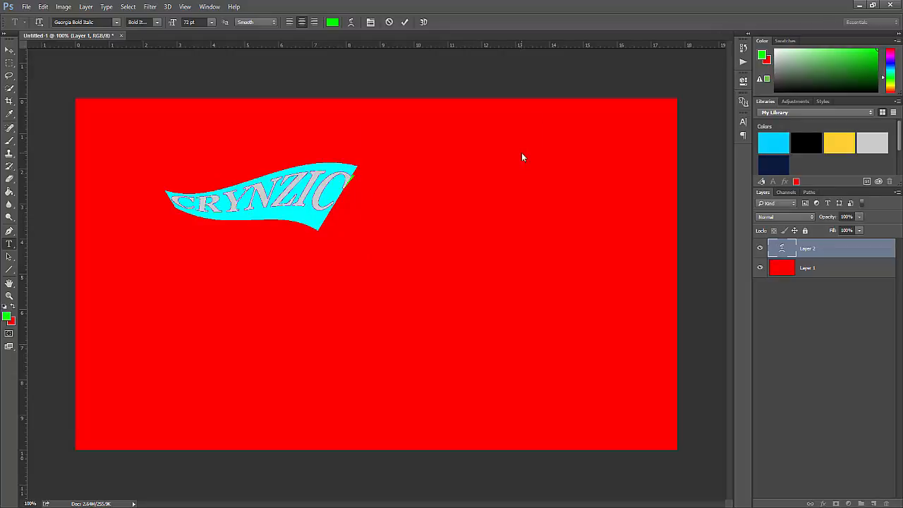
Step: Move the warped text slightly down and to the right, and apply Faux Italic to it
left_click(324, 177)
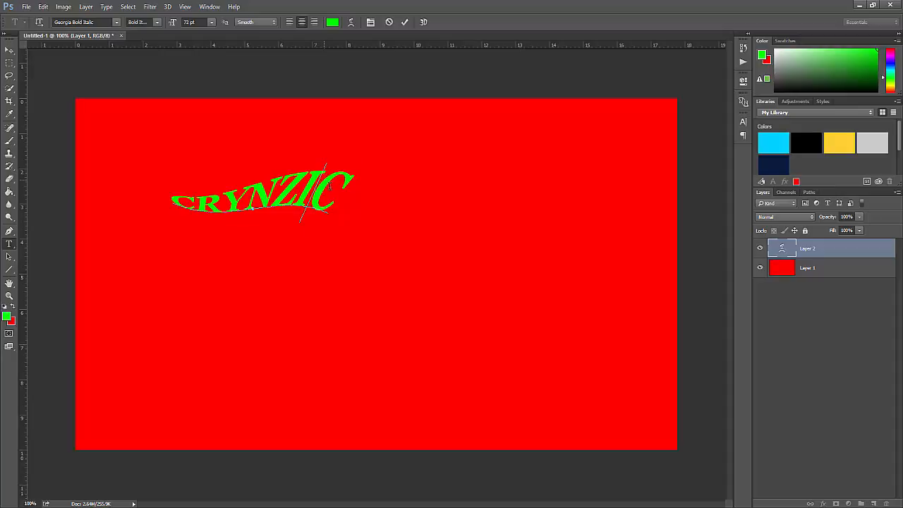
left_click_drag(348, 197, 210, 224)
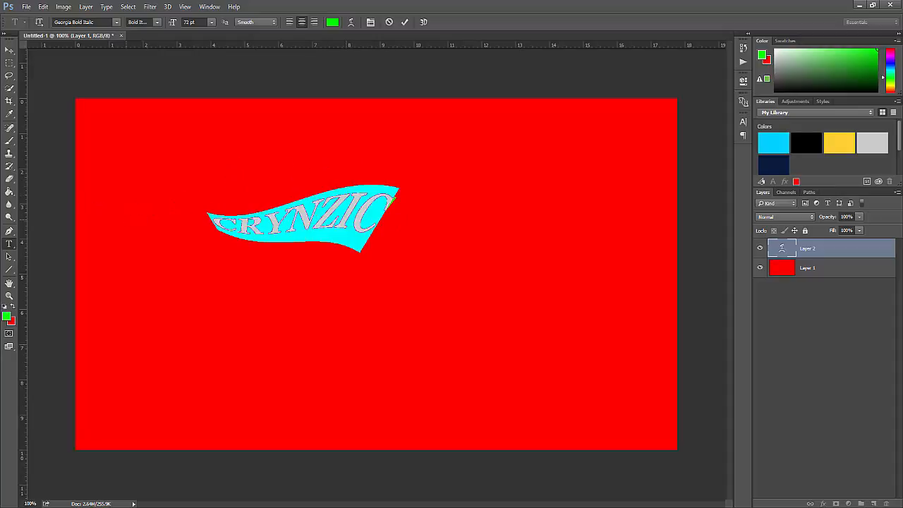
left_click(370, 22)
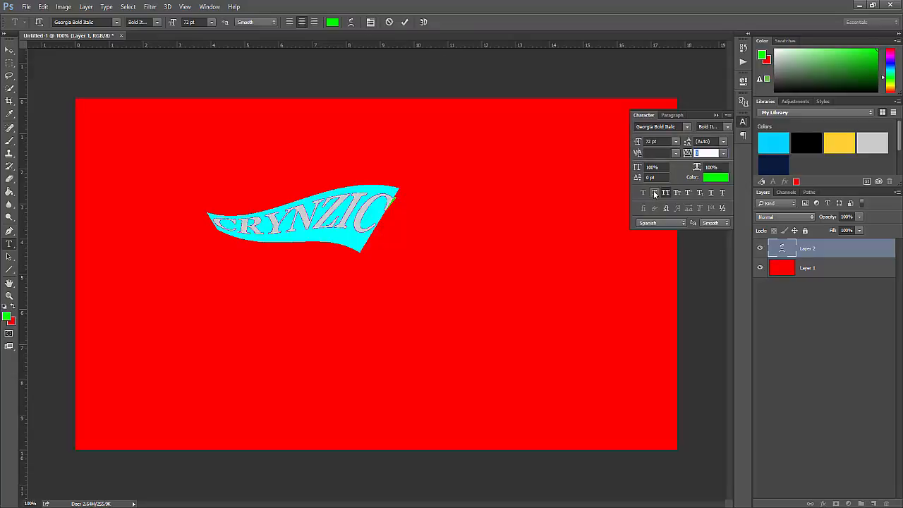
left_click(653, 190)
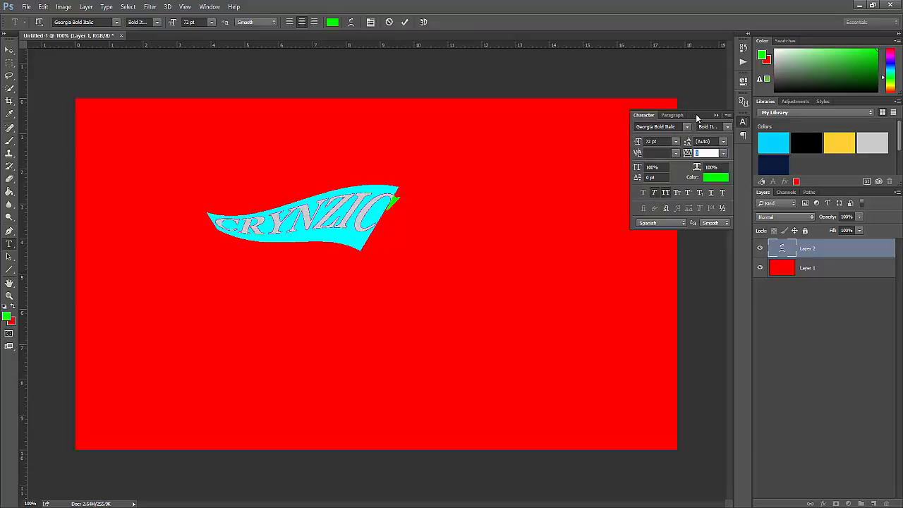
left_click(716, 115)
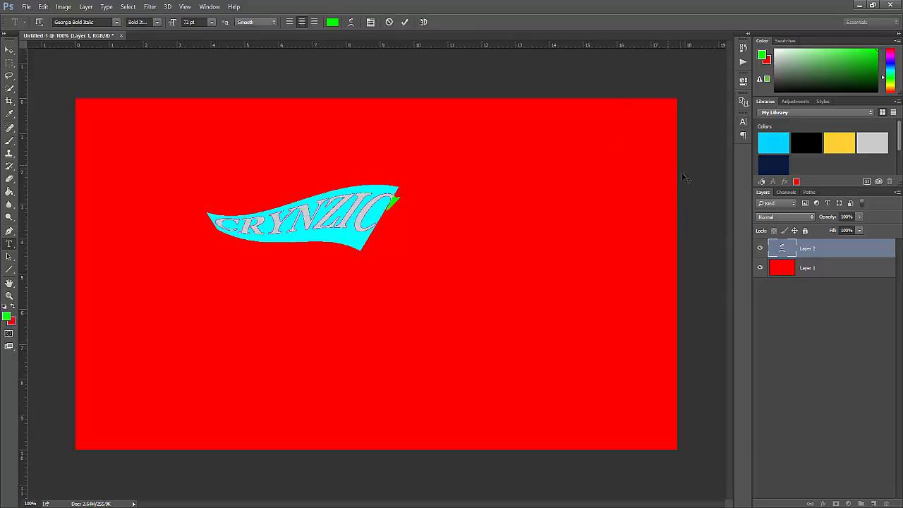
Step: Delete the warped text layer and add new green CRYNZIC text in the canvas's upper-left area
left_click(819, 247)
key("Delete")
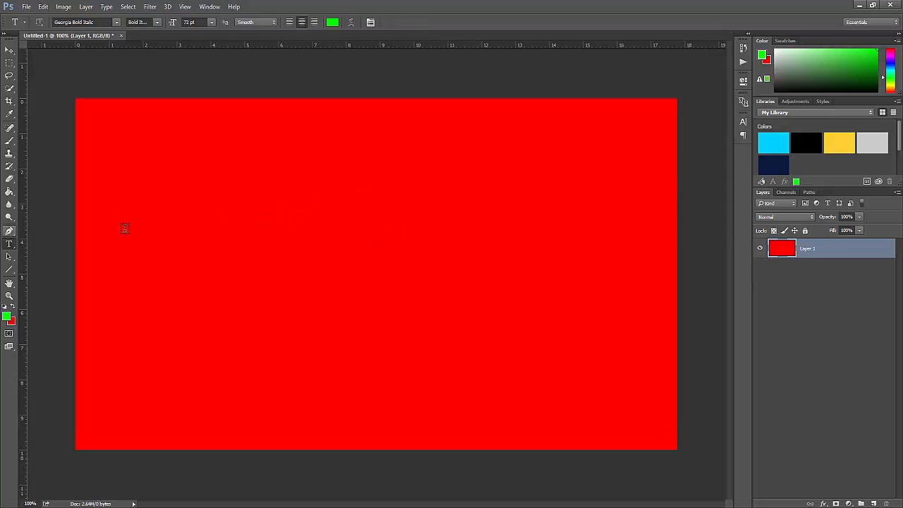
left_click(285, 219)
type("CRYNZIC")
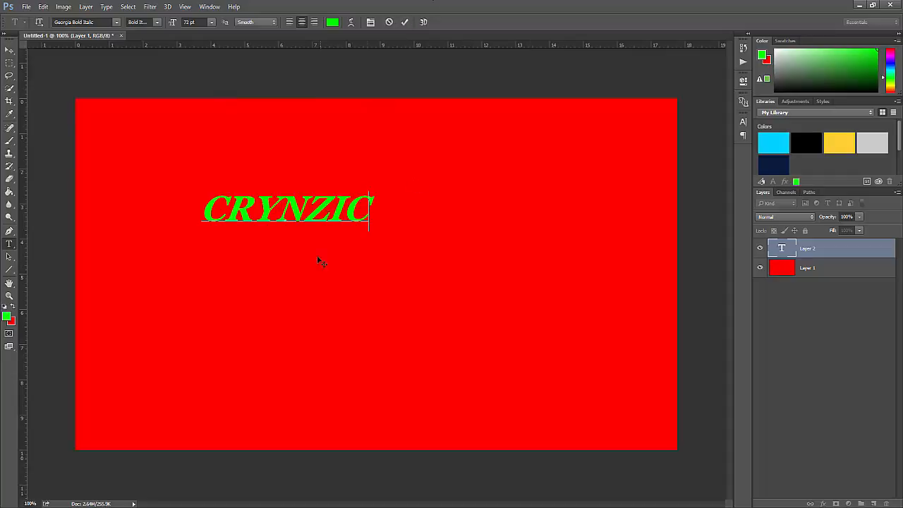
Step: Set the font of the whole CRYNZIC text to Microsoft New Tai Lue Bold
left_click_drag(370, 218, 191, 210)
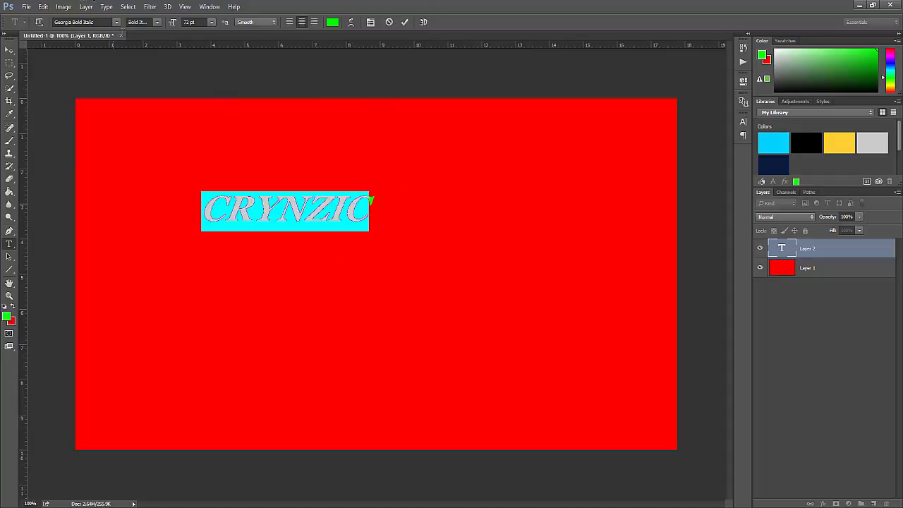
left_click(117, 22)
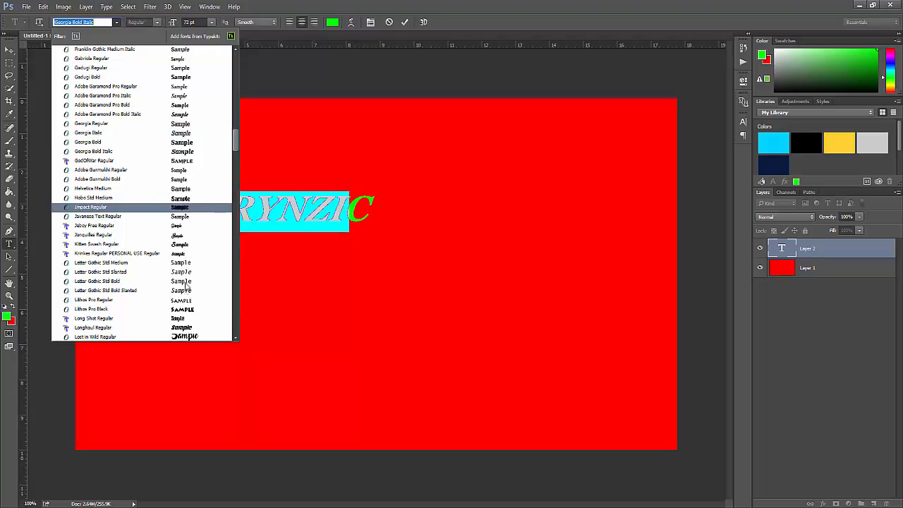
scroll(186, 285, "down", 5)
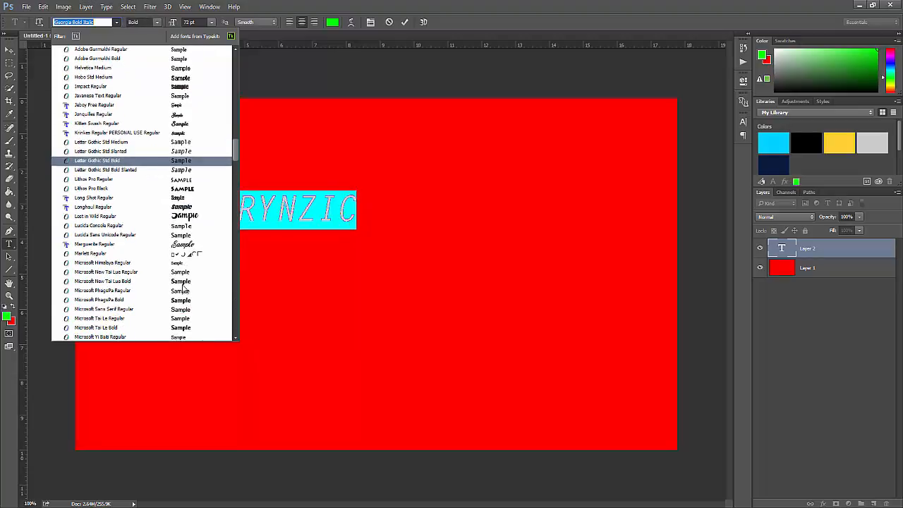
left_click(181, 281)
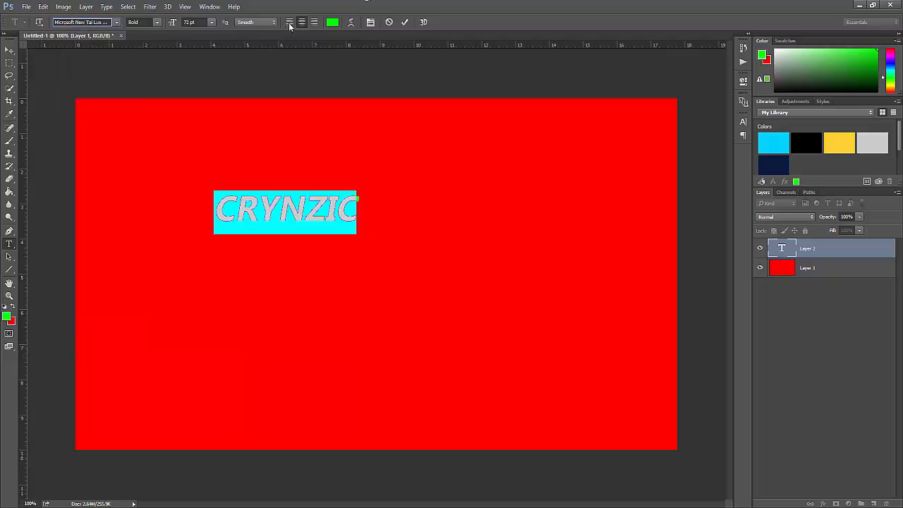
Step: Turn off Faux Italic and All Caps for the text and apply Small Caps
left_click(370, 22)
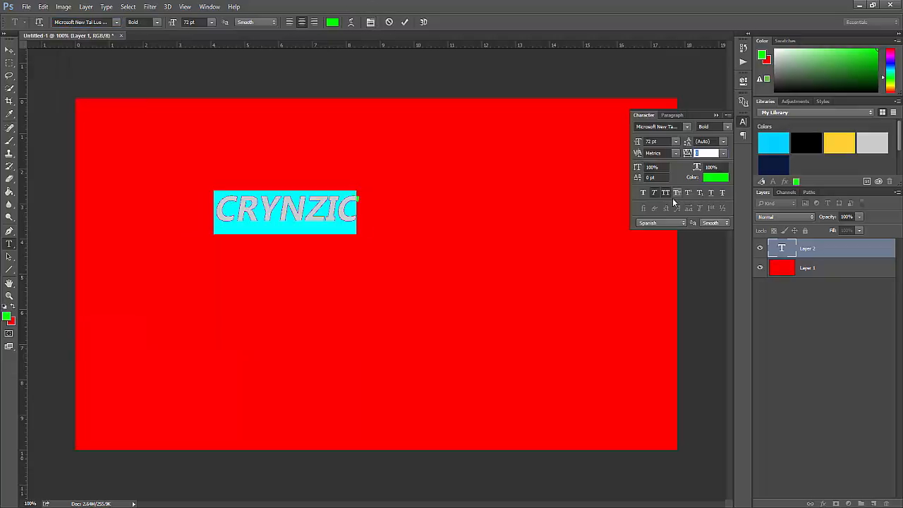
left_click(654, 192)
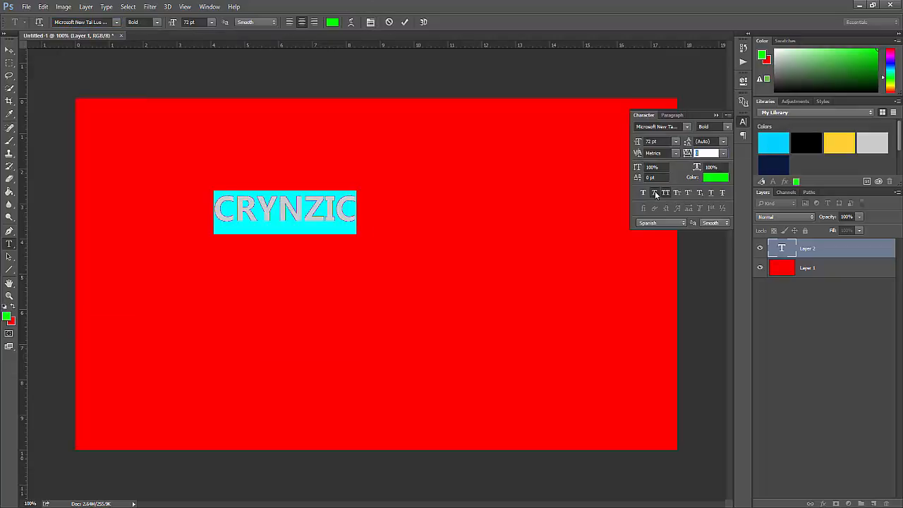
left_click(655, 193)
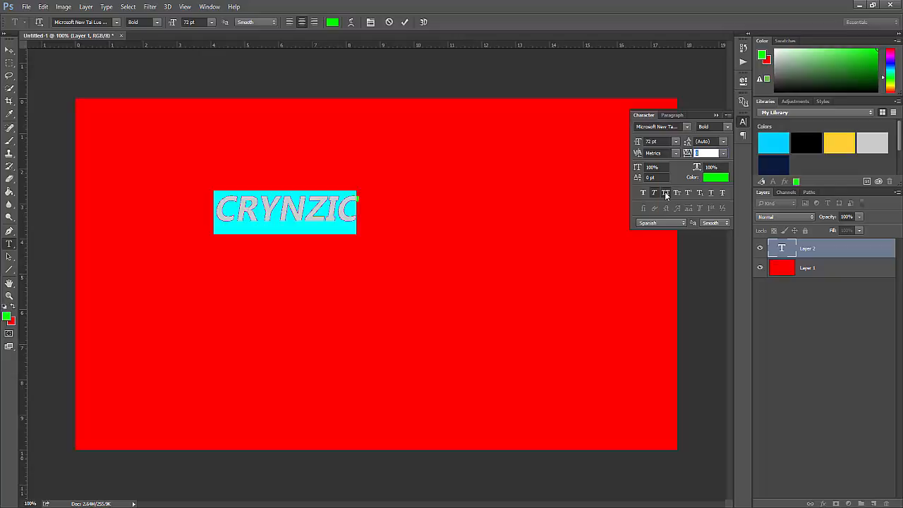
left_click(665, 191)
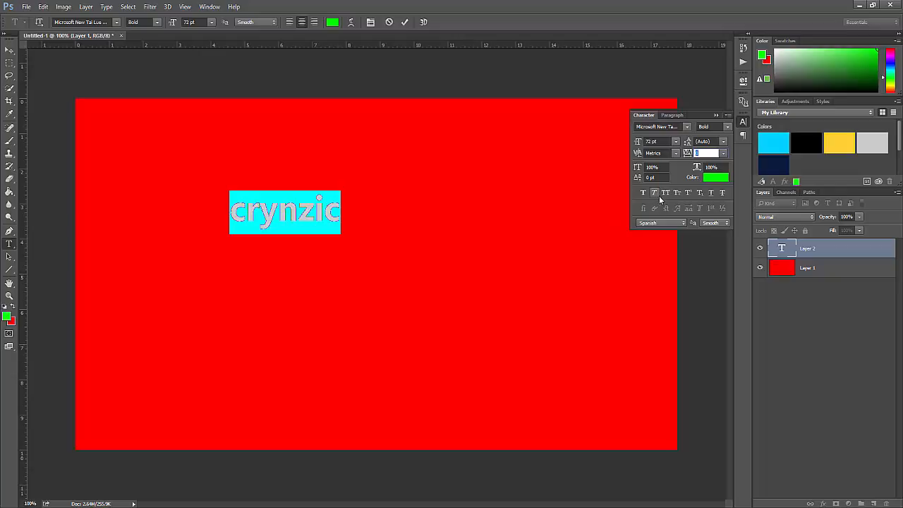
left_click(677, 193)
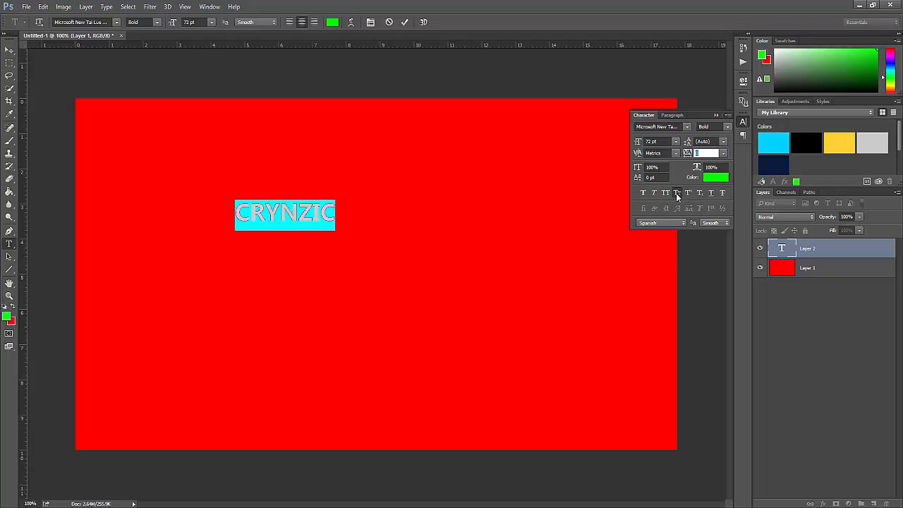
left_click(716, 115)
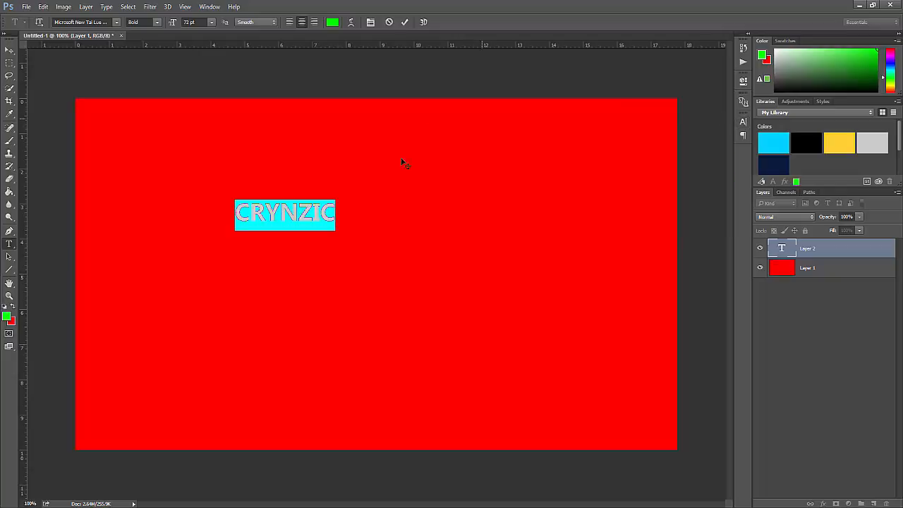
Step: Replace the text with Crynzic, using an uppercase C followed by lowercase letters
left_click(344, 216)
type("C")
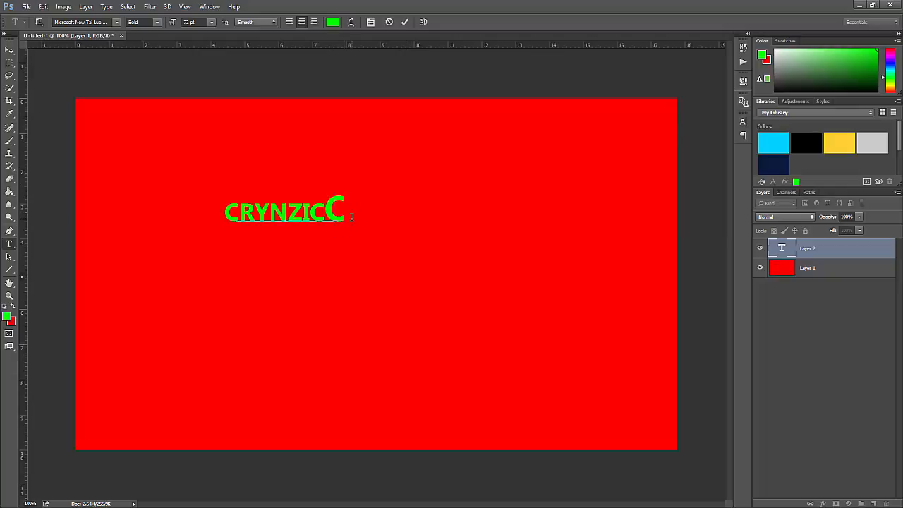
key("ctrl+a")
type("C")
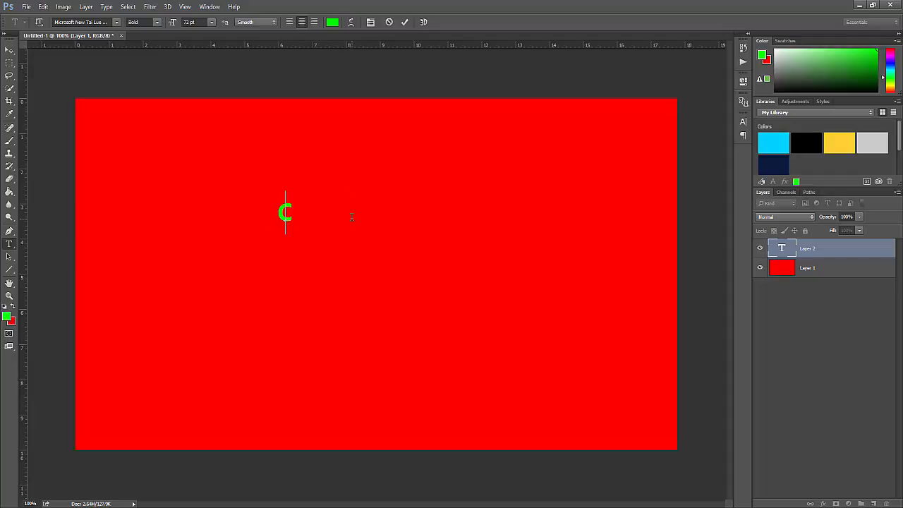
type("rynzic")
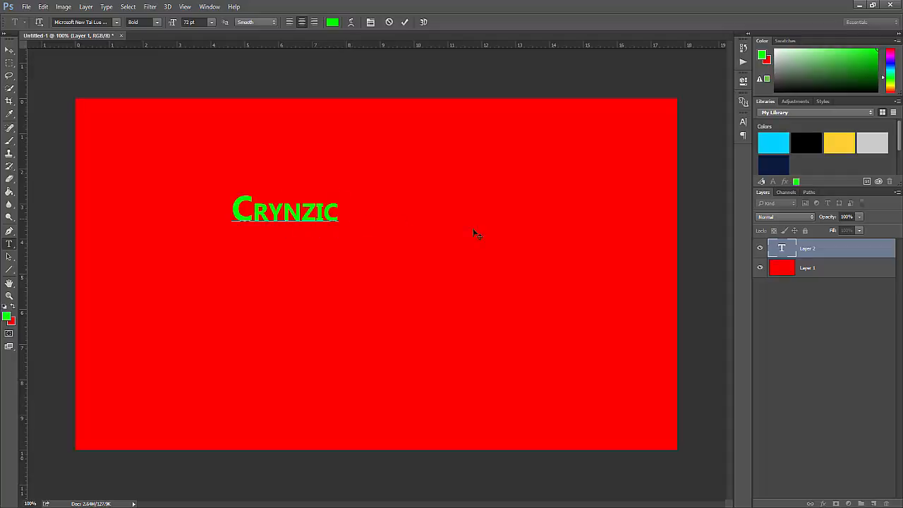
Step: Set the tracking of the whole Crynzic text to 640 to widen the spacing between its letters
key("ctrl+a")
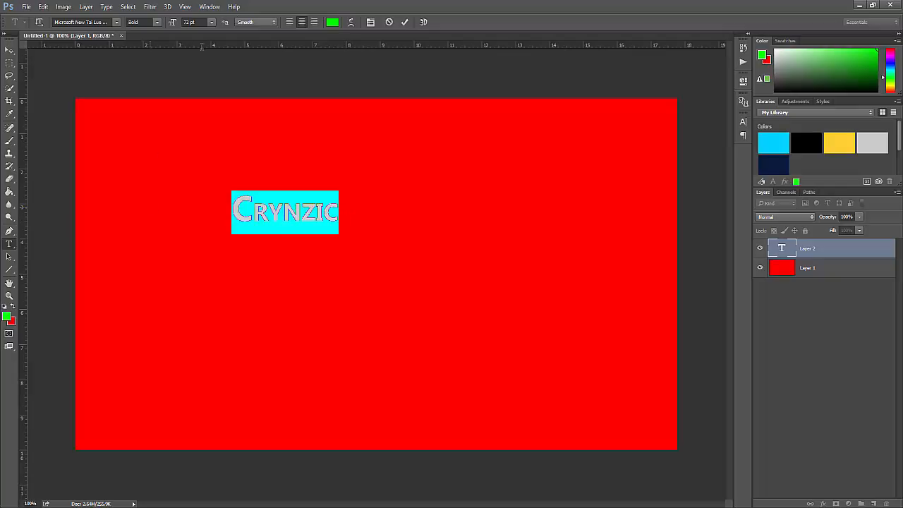
left_click(369, 21)
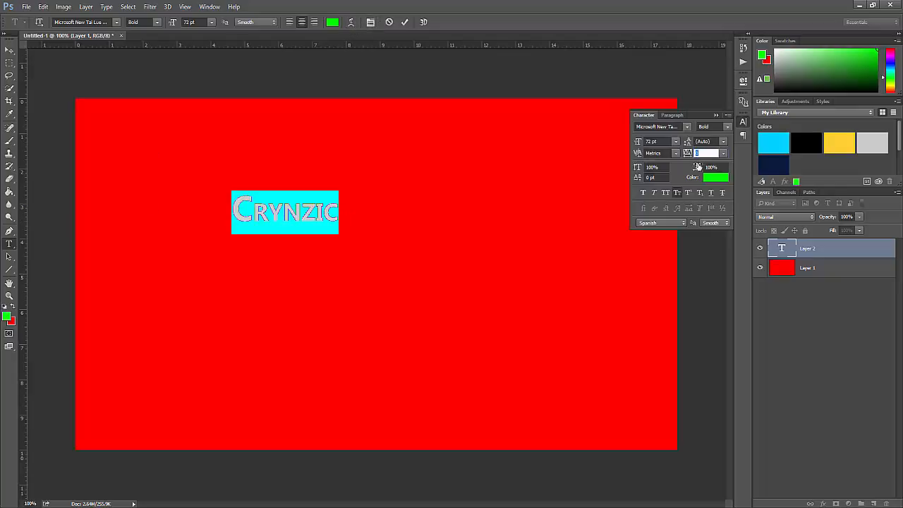
left_click_drag(689, 153, 694, 153)
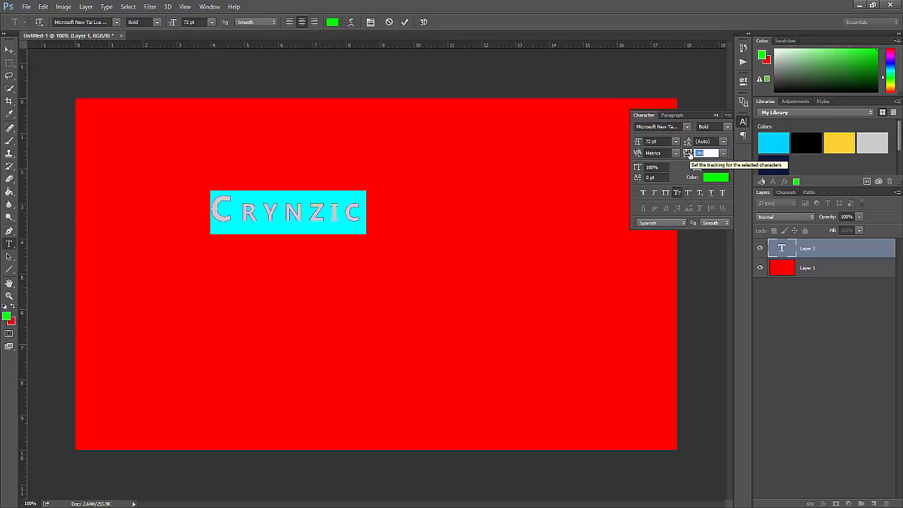
left_click_drag(682, 156, 684, 154)
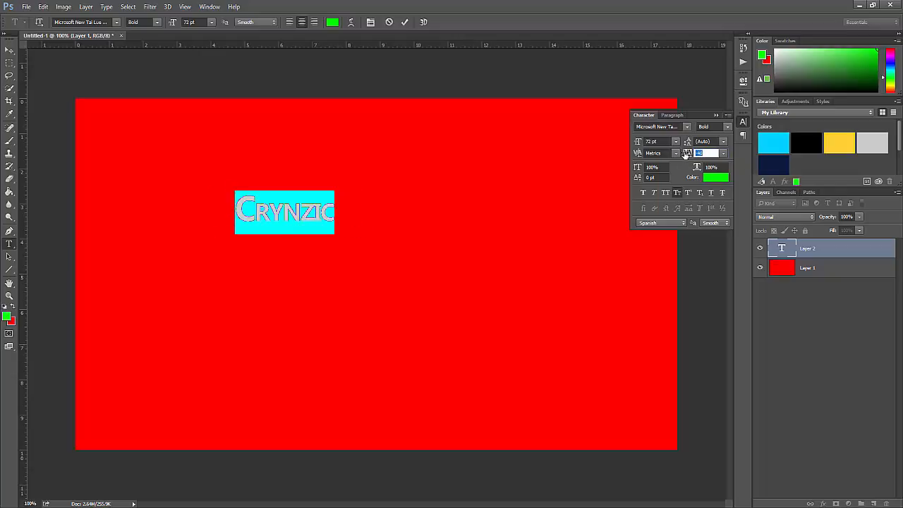
left_click_drag(688, 155, 710, 154)
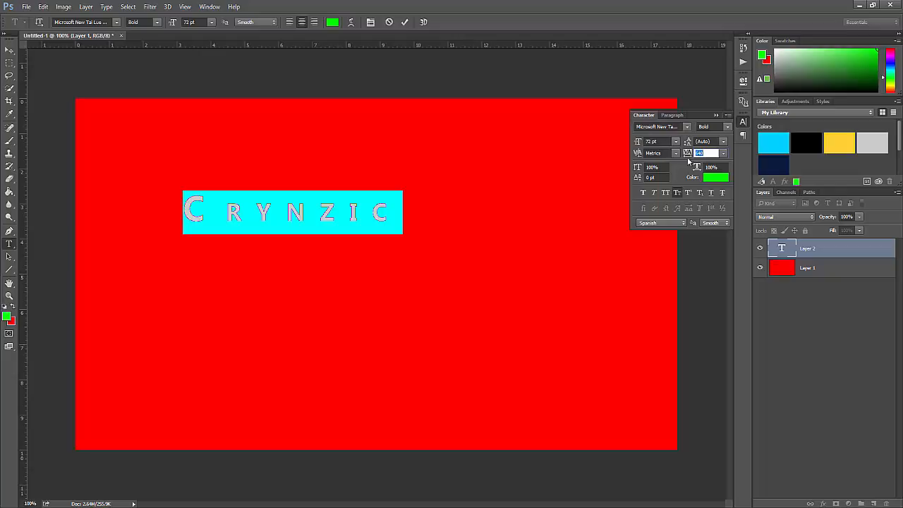
left_click(716, 115)
left_click(260, 214)
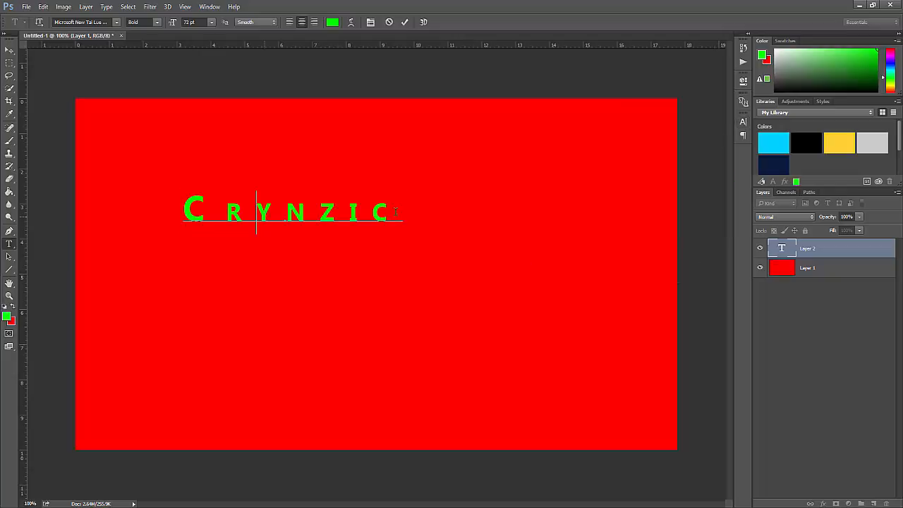
Step: Keep the Crynzic text center-aligned, commit the text edit and switch to the Move tool
left_click(368, 23)
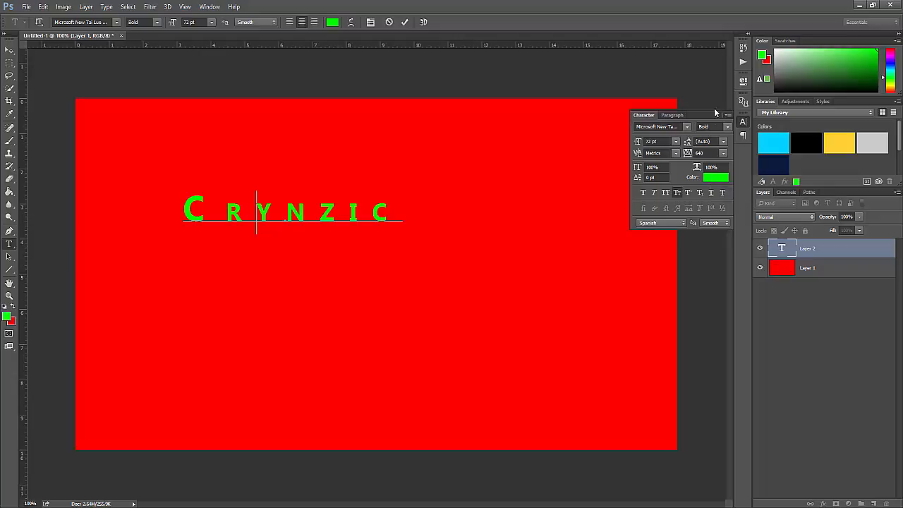
left_click(717, 116)
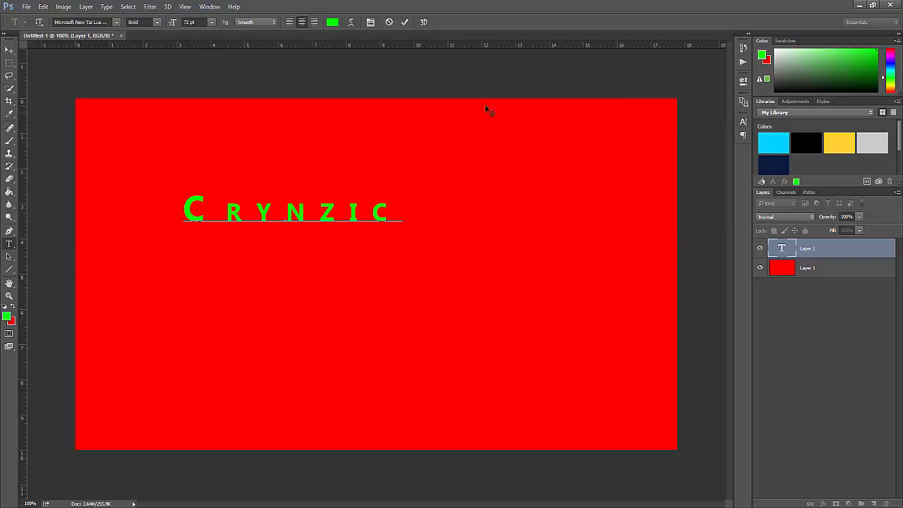
left_click(301, 23)
left_click(9, 50)
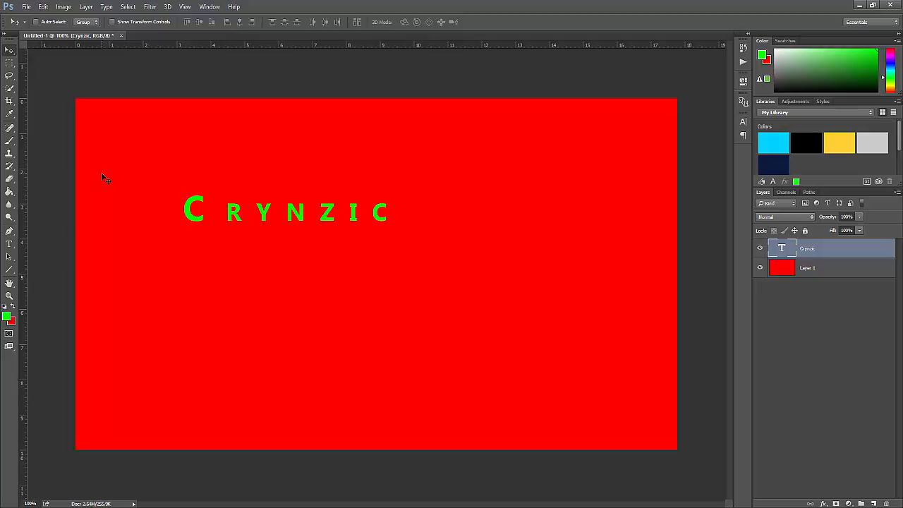
left_click(10, 63)
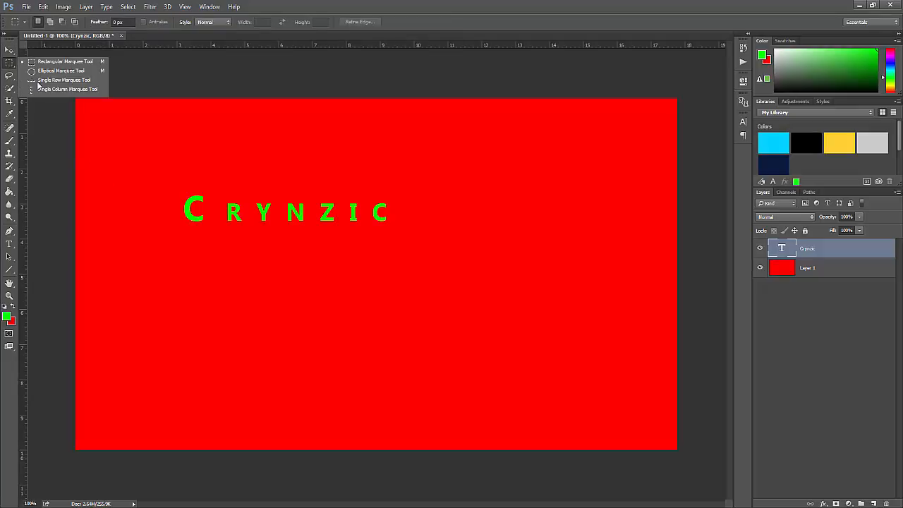
left_click(9, 88)
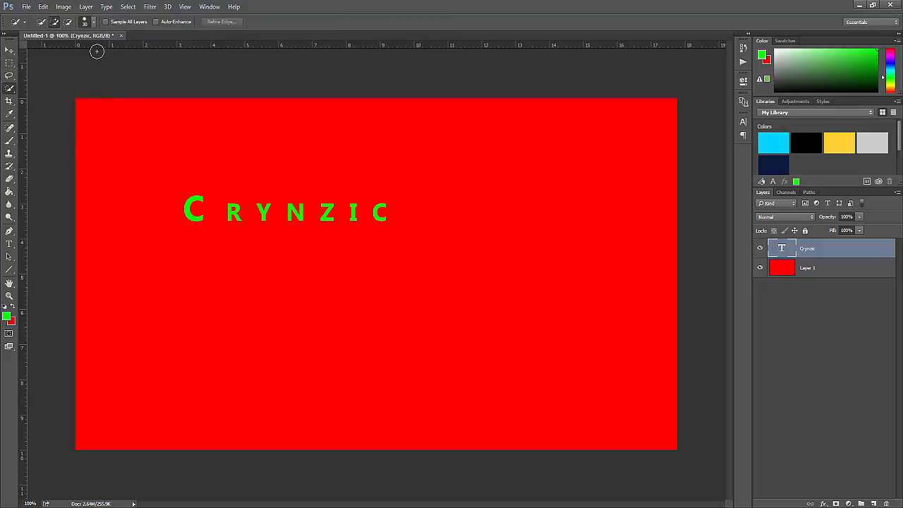
left_click(9, 75)
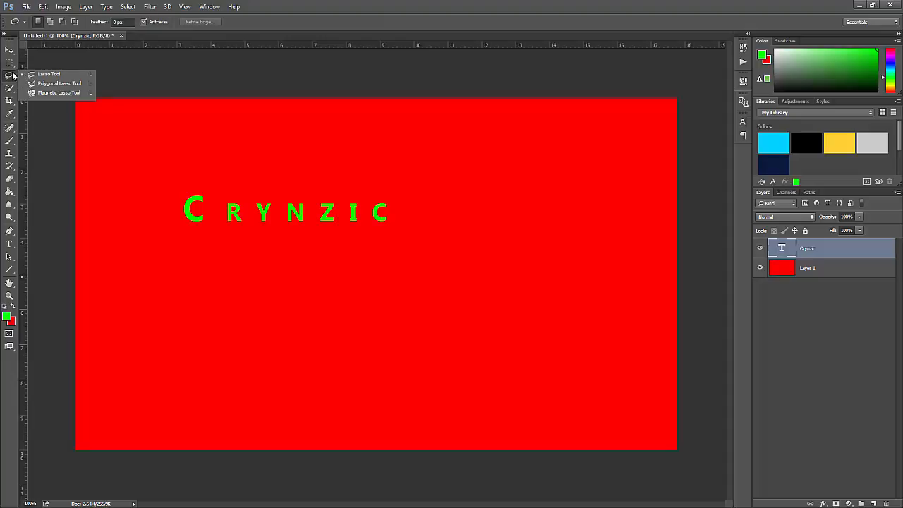
Step: Apply the Brush tool at the canvas's left edge and accept rasterizing the Crynzic type layer
left_click(9, 141)
left_click(72, 240)
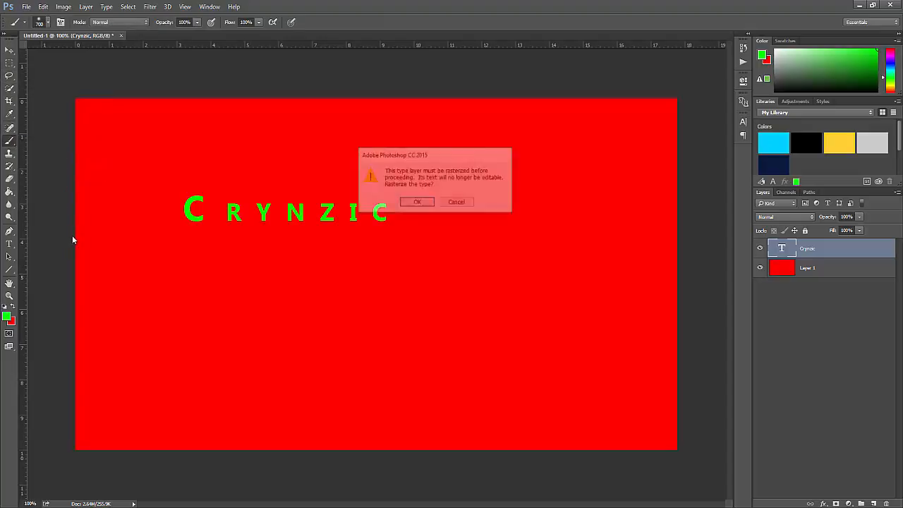
key("Return")
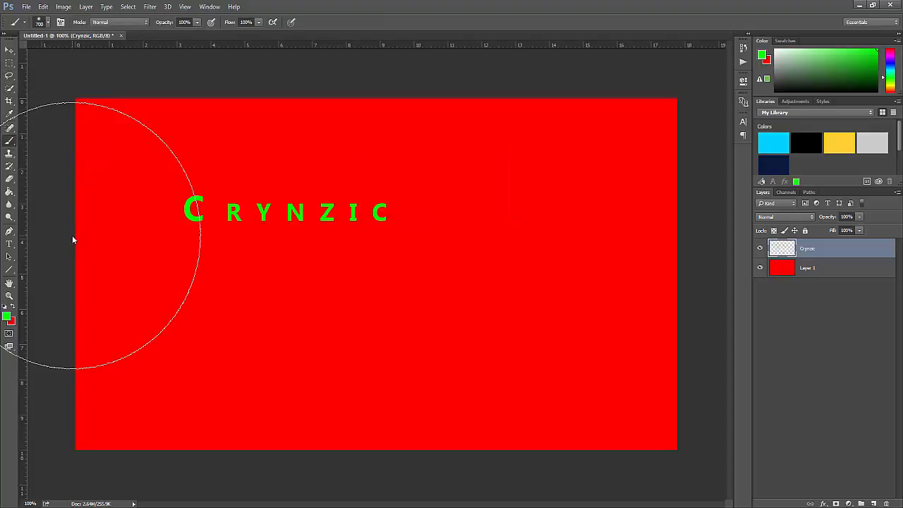